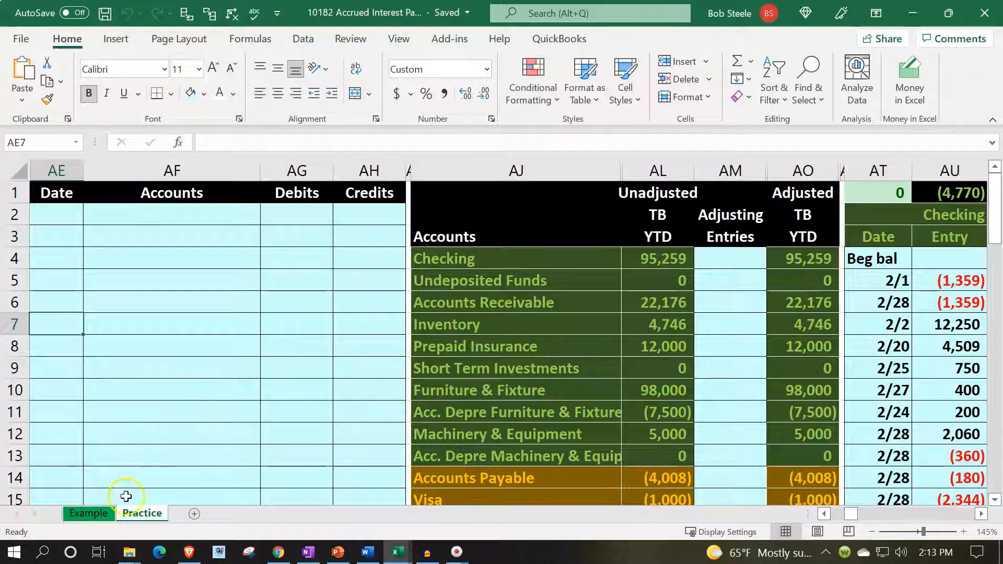
Examine the 2/28 adjusting entry for interest expense and interest payable on the Example sheet.
{"action": "left_click", "coordinate": [106, 513]}
{"action": "left_click", "coordinate": [106, 513]}
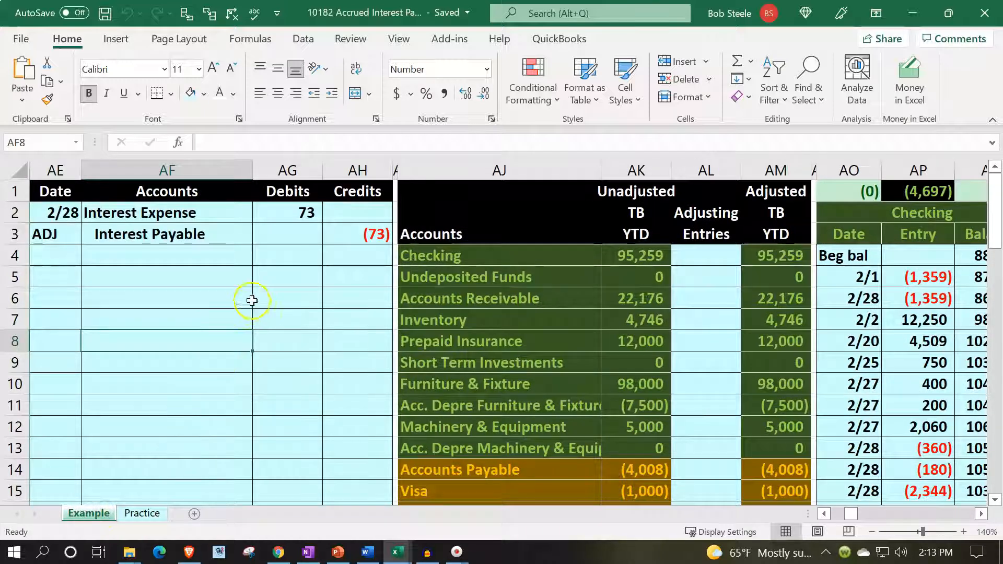
{"action": "left_click", "coordinate": [255, 286]}
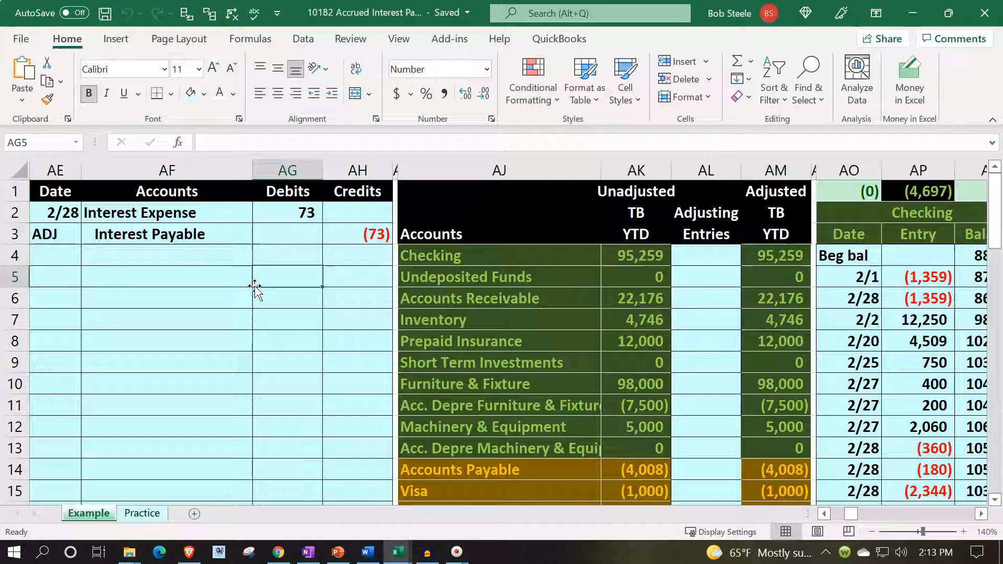
{"action": "key", "text": "Left"}
{"action": "key", "text": "Left"}
{"action": "key", "text": "Up"}
{"action": "key", "text": "Up"}
{"action": "key", "text": "Up"}
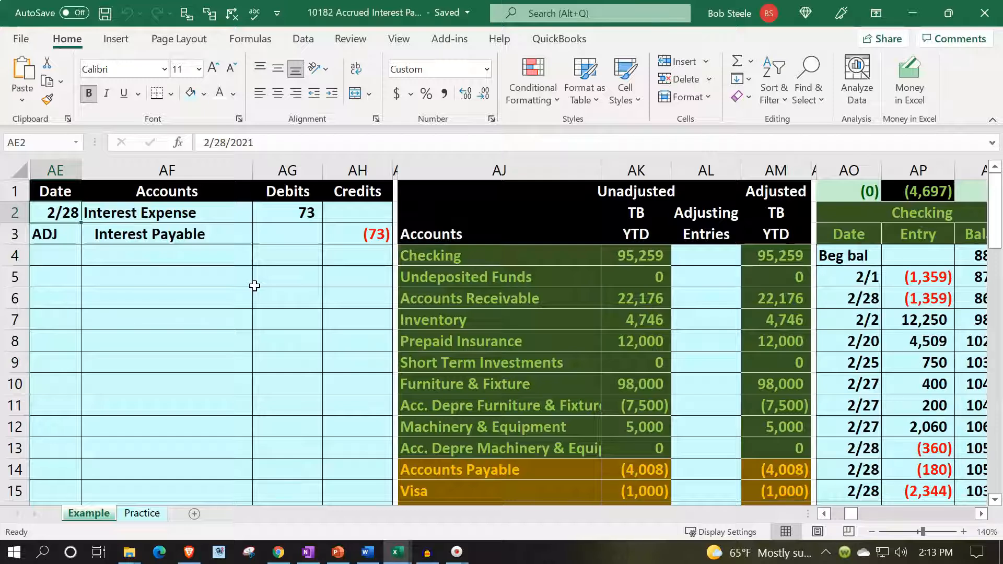
On the Practice sheet, hide columns AS through HS, between the trial balance and the 5,000 loan's data.
{"action": "left_click", "coordinate": [150, 513]}
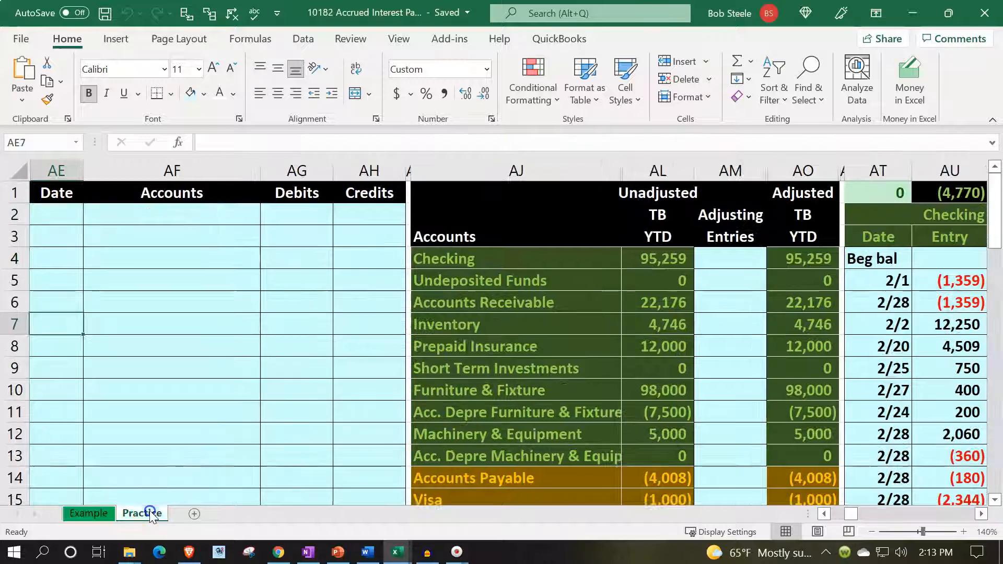
{"action": "left_click", "coordinate": [312, 276]}
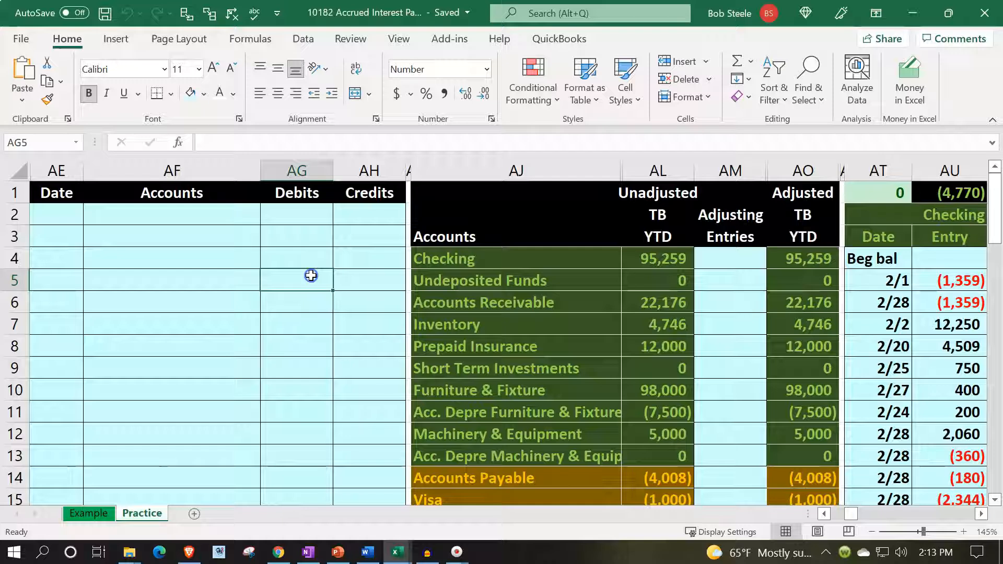
{"action": "key", "text": "Left"}
{"action": "key", "text": "Left"}
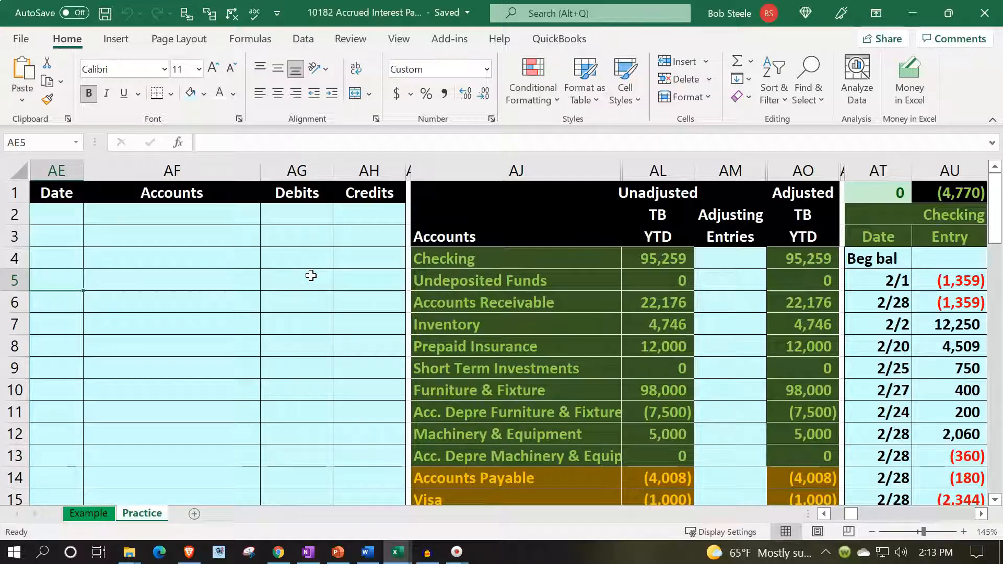
{"action": "key", "text": "Right"}
{"action": "key", "text": "Right"}
{"action": "key", "text": "Right"}
{"action": "key", "text": "Right"}
{"action": "key", "text": "Right"}
{"action": "key", "text": "Right"}
{"action": "key", "text": "Right"}
{"action": "key", "text": "Right"}
{"action": "key", "text": "Right"}
{"action": "key", "text": "Right"}
{"action": "key", "text": "Right"}
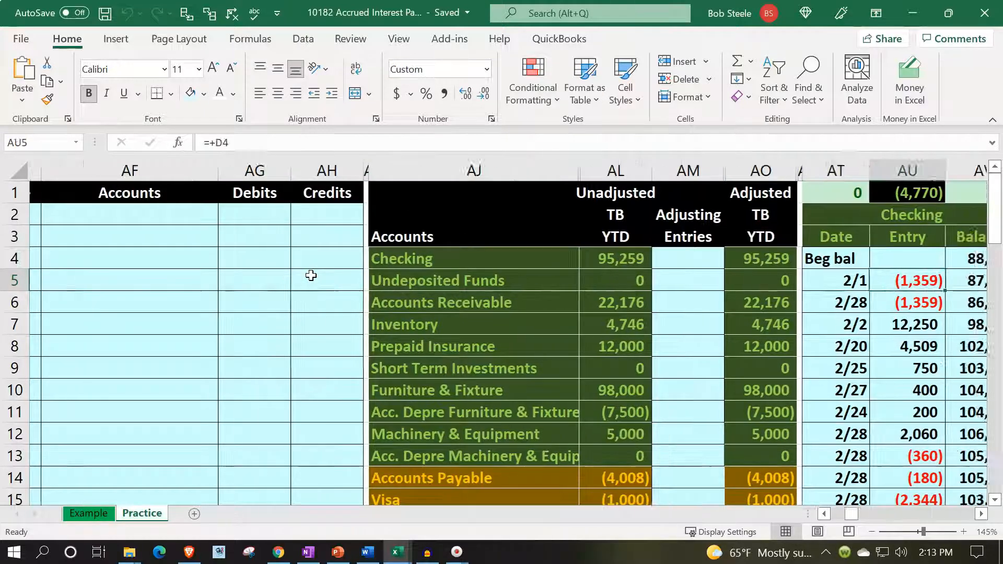
{"action": "key", "text": "Right"}
{"action": "key", "text": "Right"}
{"action": "key", "text": "Right"}
{"action": "key", "text": "Right"}
{"action": "key", "text": "Right"}
{"action": "key", "text": "Right"}
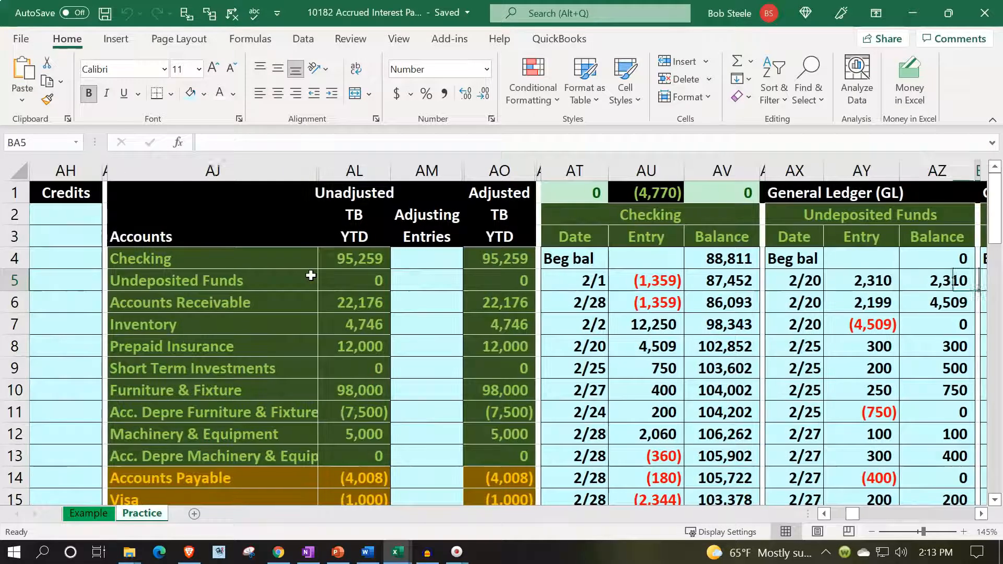
{"action": "key", "text": "Right"}
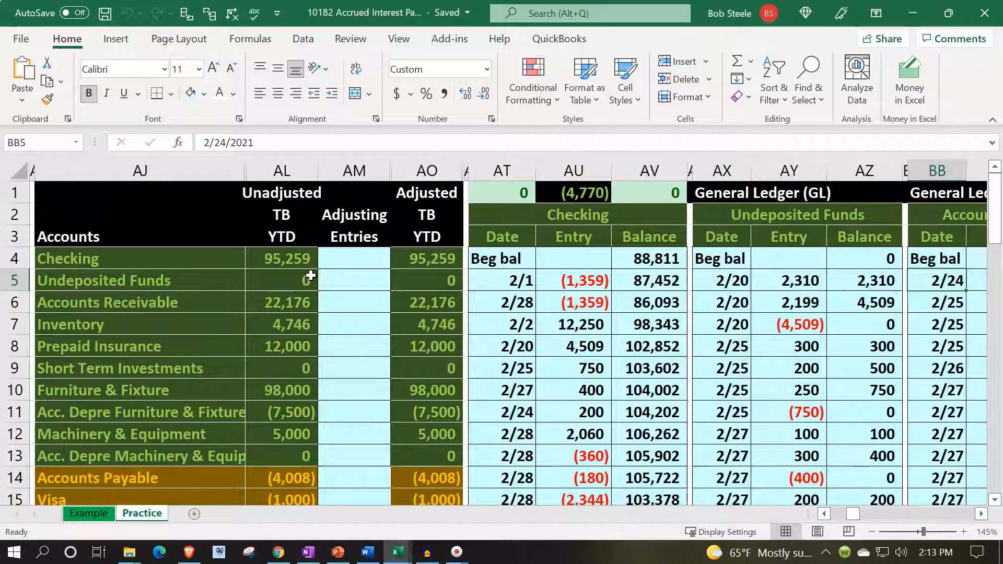
{"action": "left_click", "coordinate": [467, 162]}
{"action": "left_click_drag", "start_coordinate": [467, 164], "coordinate": [995, 171]}
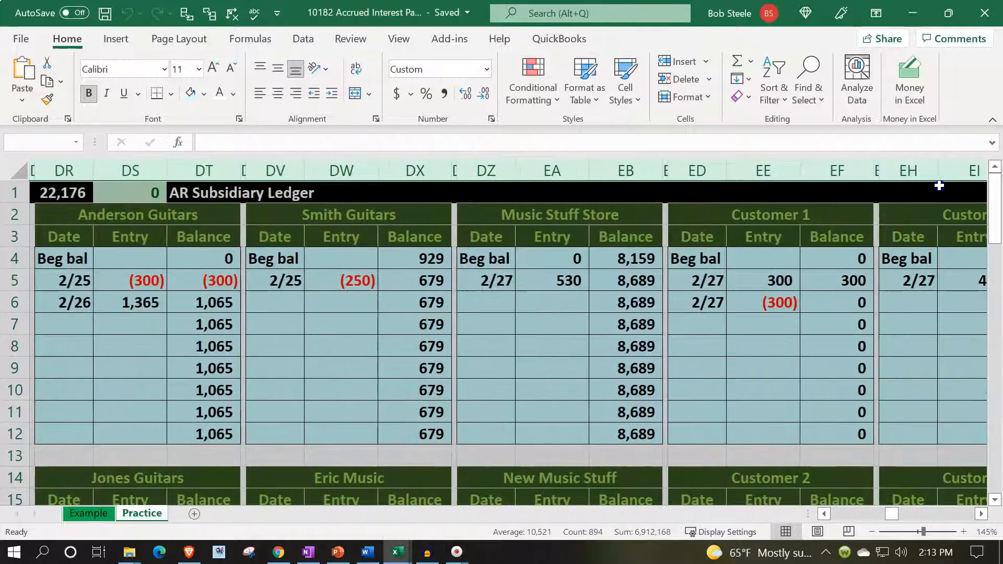
{"action": "left_click_drag", "start_coordinate": [995, 191], "coordinate": [995, 191]}
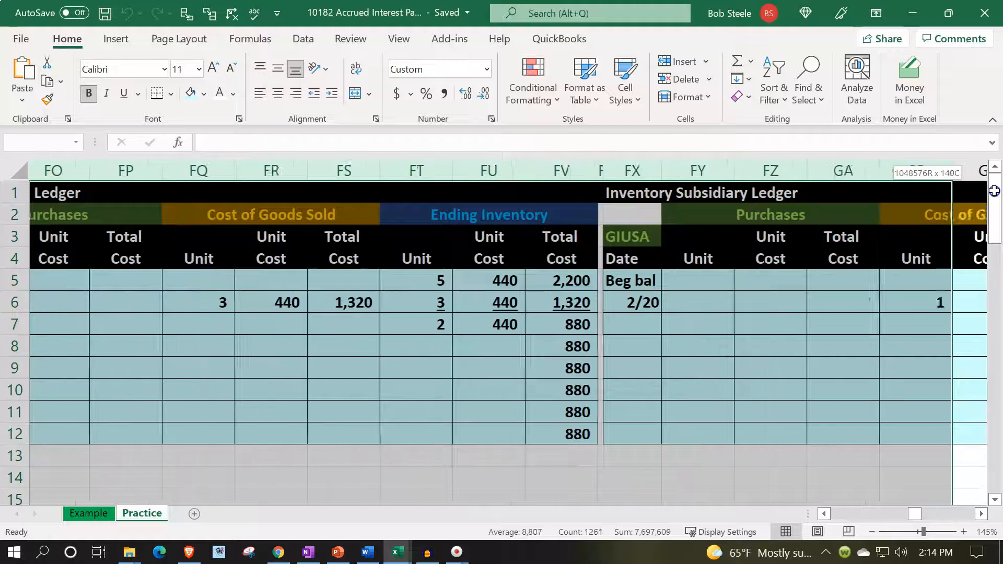
{"action": "left_click_drag", "start_coordinate": [995, 191], "coordinate": [821, 182]}
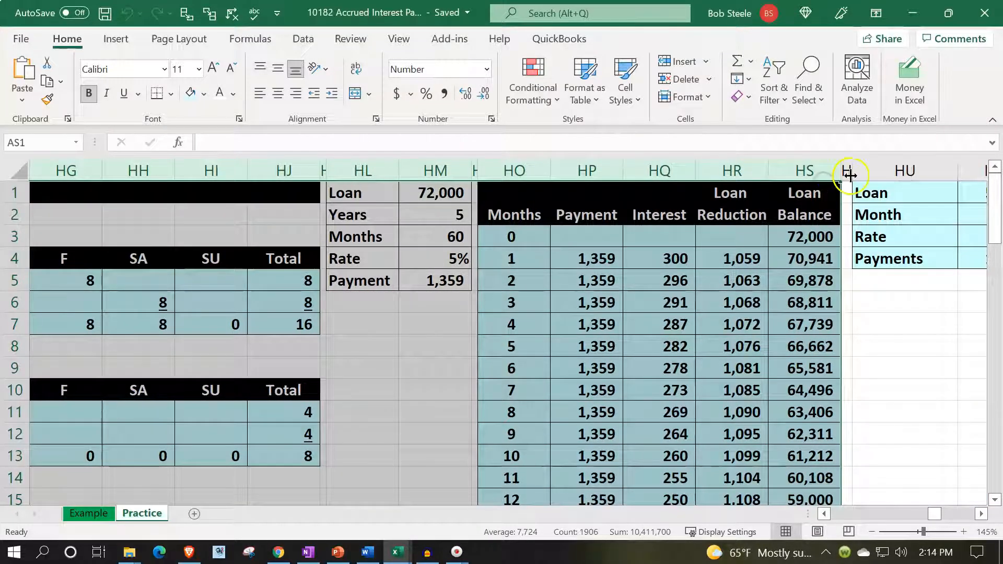
{"action": "right_click", "coordinate": [808, 246]}
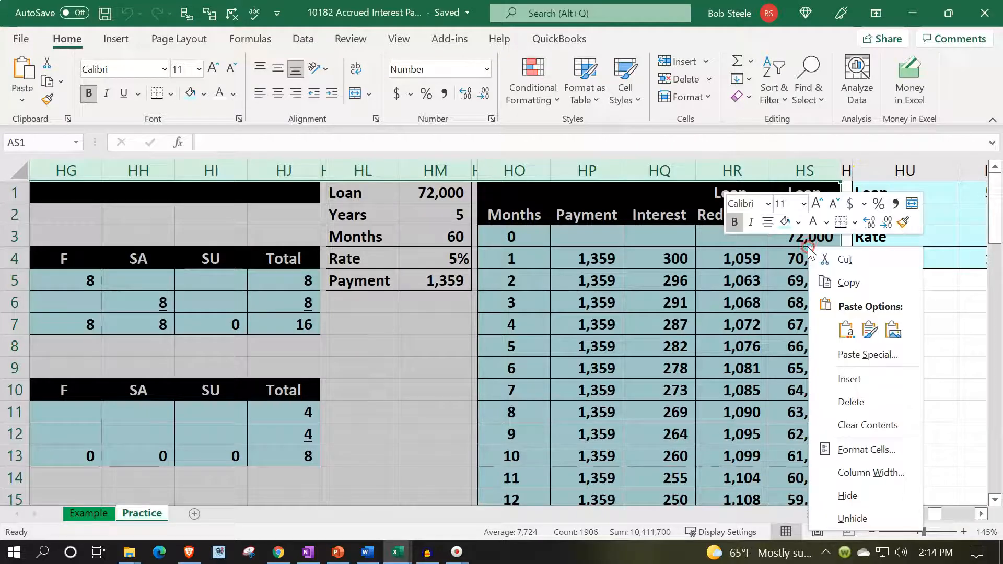
{"action": "left_click", "coordinate": [837, 495]}
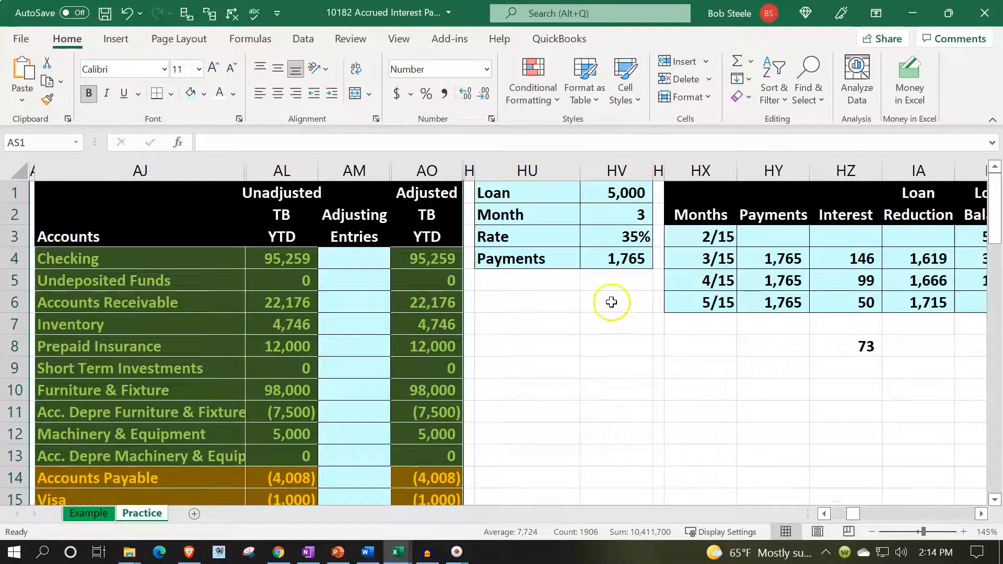
Examine the 5,000 loan's terms and the dates and balances in its amortization schedule.
{"action": "left_click", "coordinate": [611, 302]}
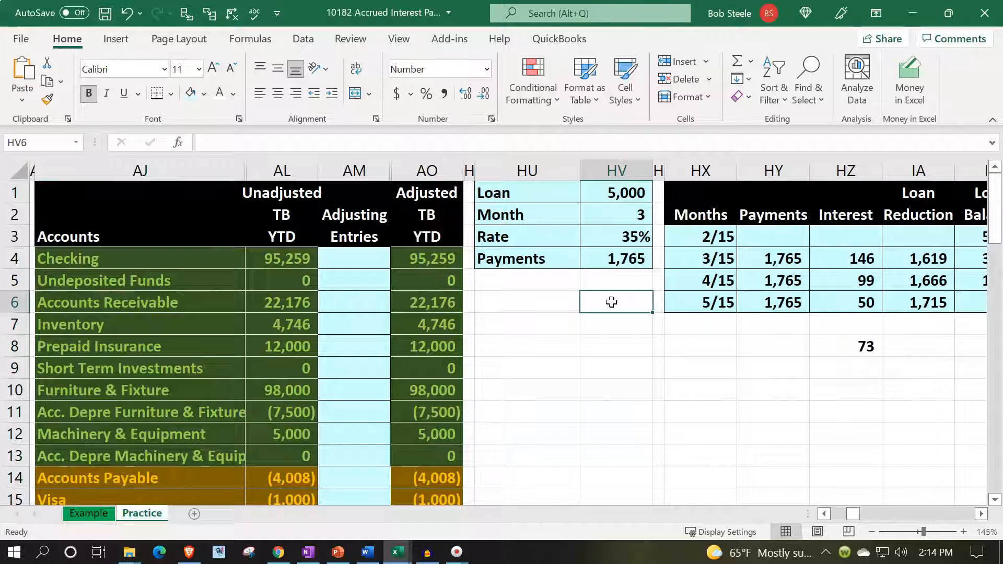
{"action": "key", "text": "Right"}
{"action": "key", "text": "Right"}
{"action": "key", "text": "Right"}
{"action": "key", "text": "Right"}
{"action": "key", "text": "Right"}
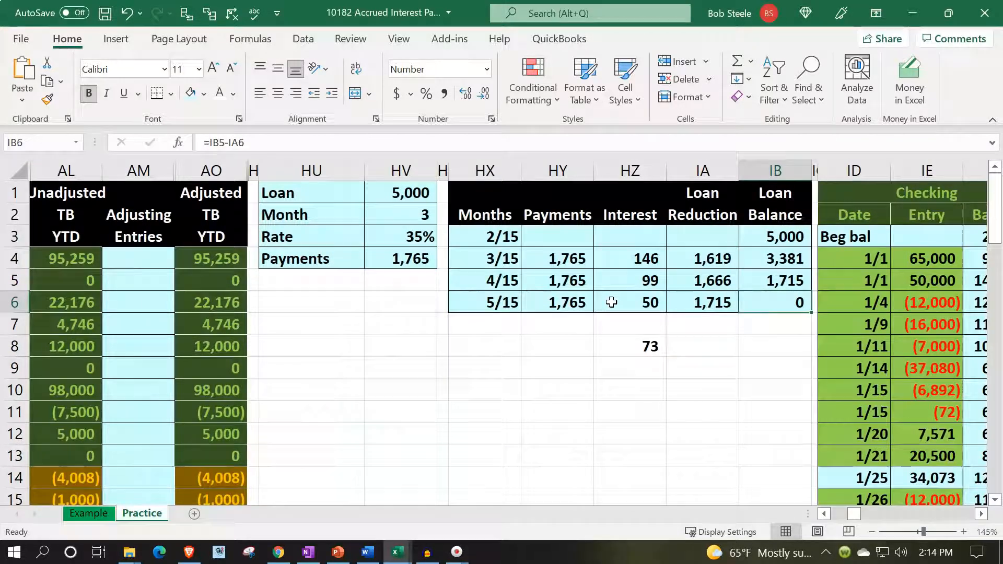
{"action": "key", "text": "Left"}
{"action": "key", "text": "Left"}
{"action": "key", "text": "Left"}
{"action": "key", "text": "Left"}
{"action": "key", "text": "Up"}
{"action": "key", "text": "Up"}
{"action": "key", "text": "Up"}
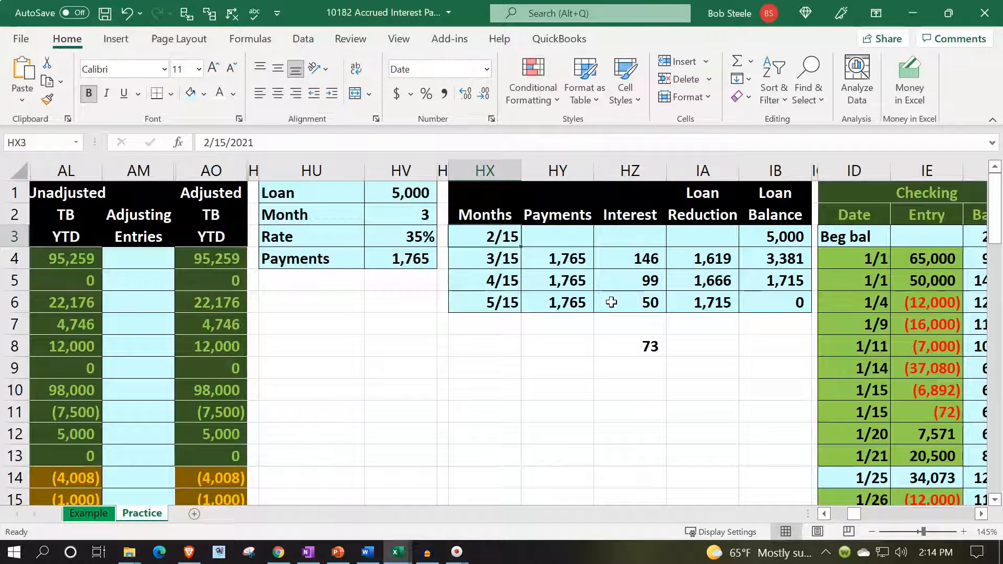
{"action": "key", "text": "Down"}
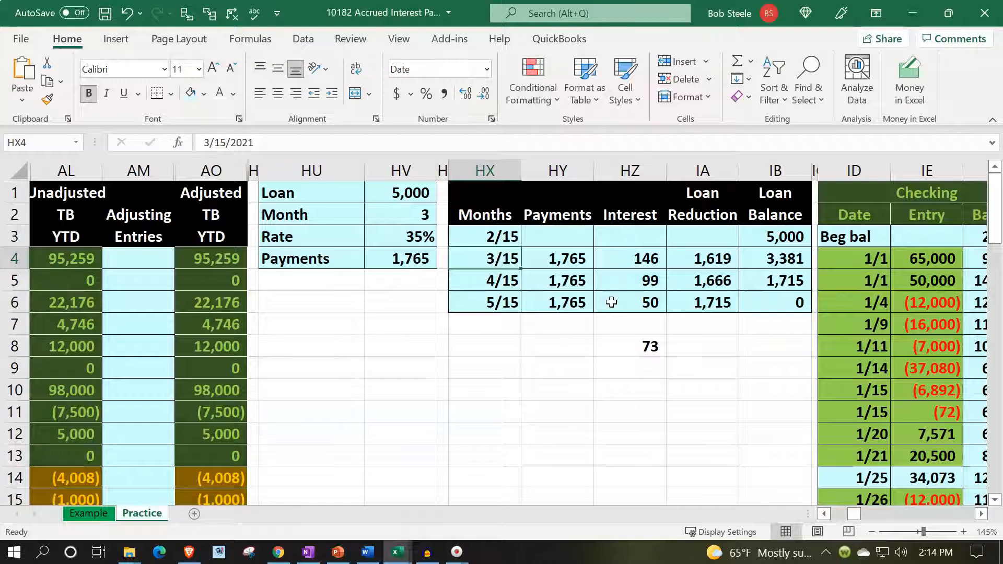
{"action": "key", "text": "Up"}
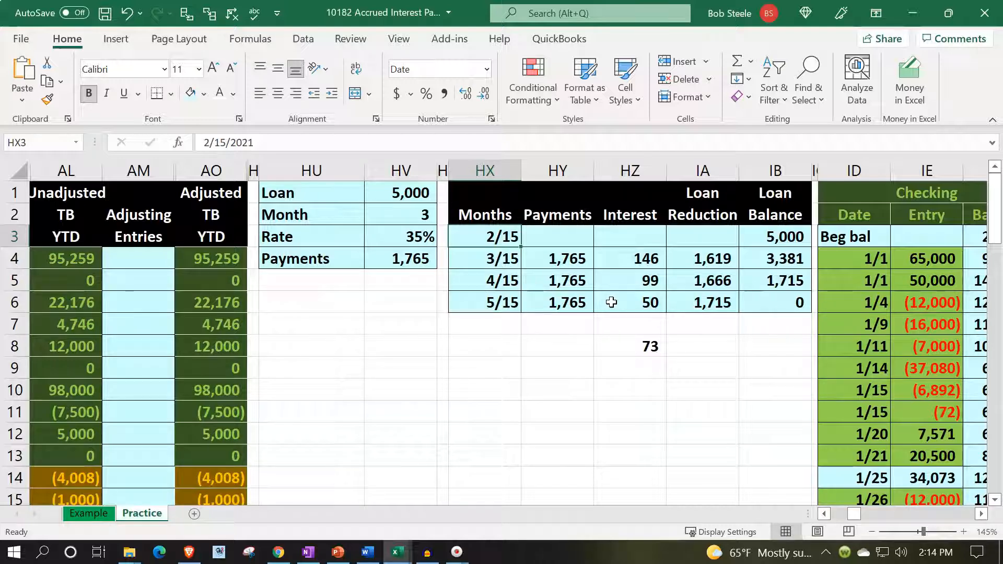
Examine the first period's payment and interest formulas and the half-month interest calculation below the schedule.
{"action": "key", "text": "Down"}
{"action": "key", "text": "Right"}
{"action": "key", "text": "Right"}
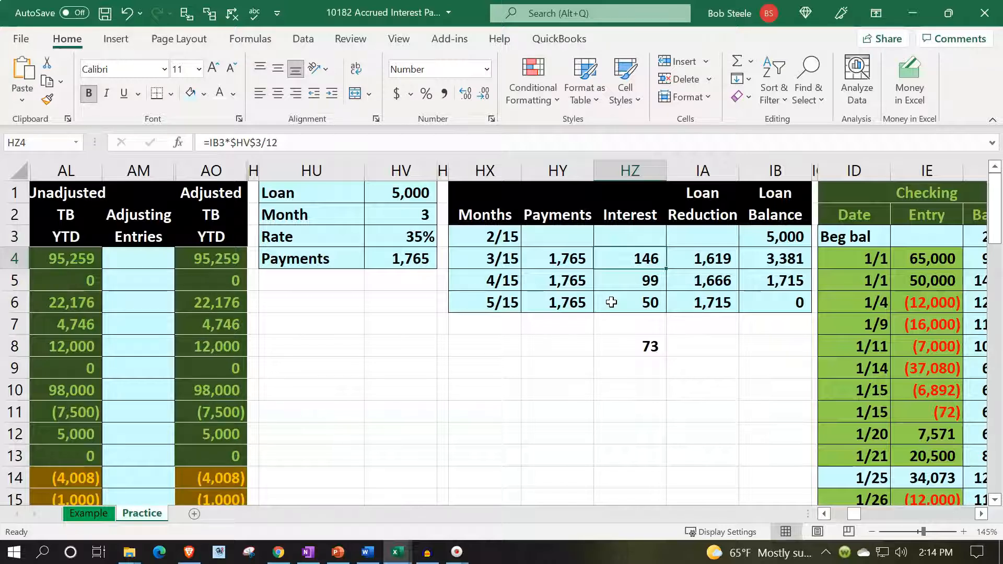
{"action": "key", "text": "Left"}
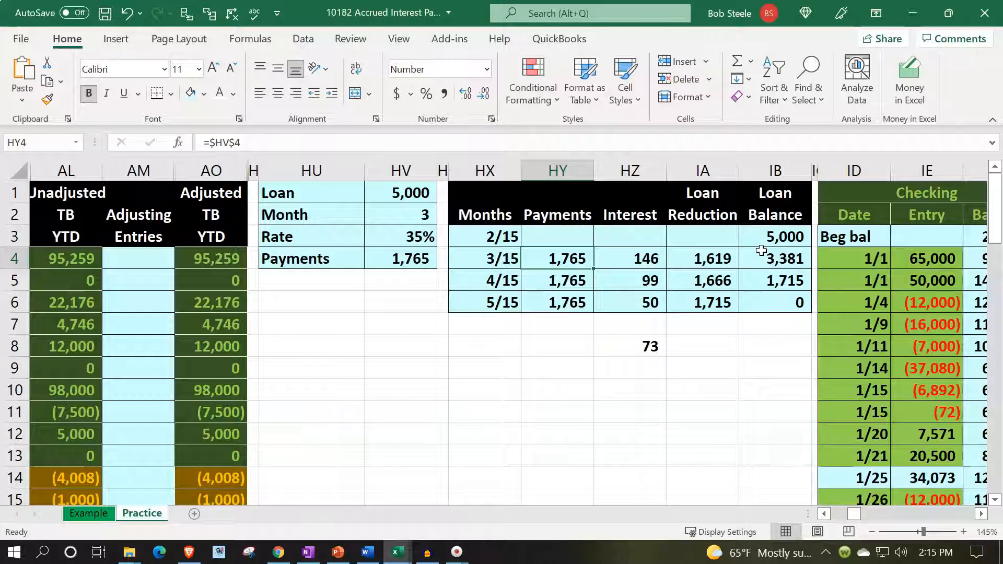
{"action": "left_click", "coordinate": [612, 260]}
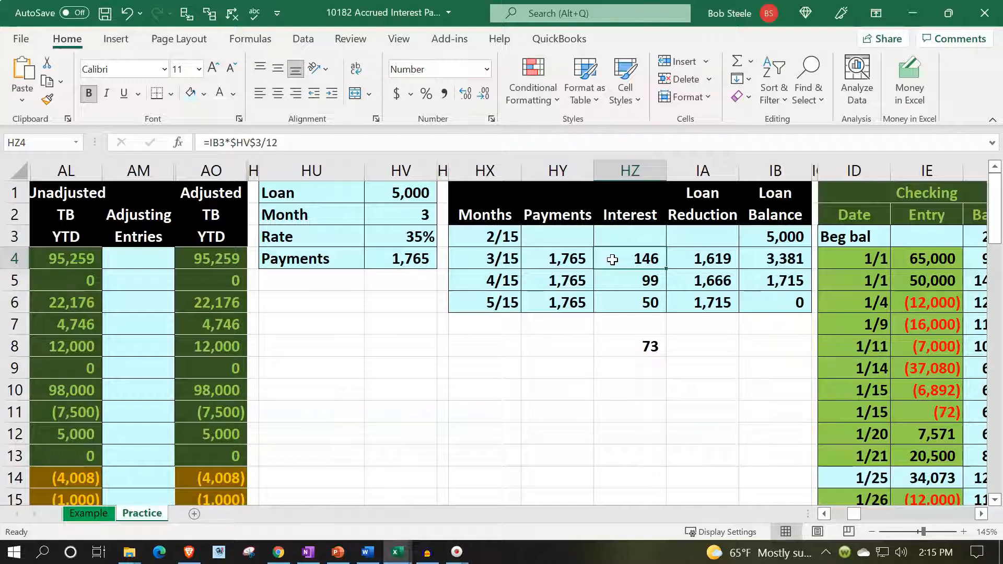
{"action": "key", "text": "Down"}
{"action": "key", "text": "Down"}
{"action": "key", "text": "Down"}
{"action": "key", "text": "Down"}
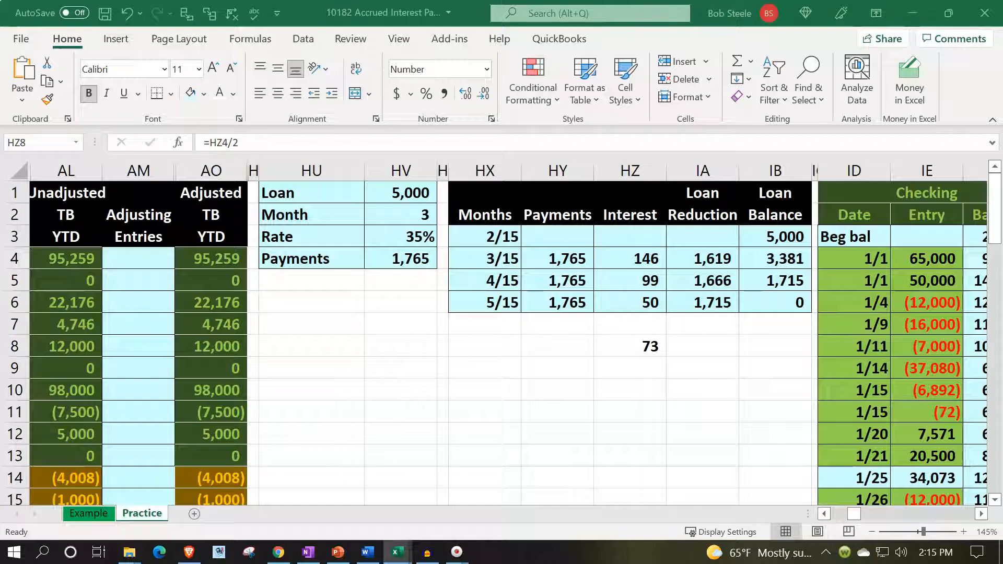
{"action": "left_click", "coordinate": [782, 236]}
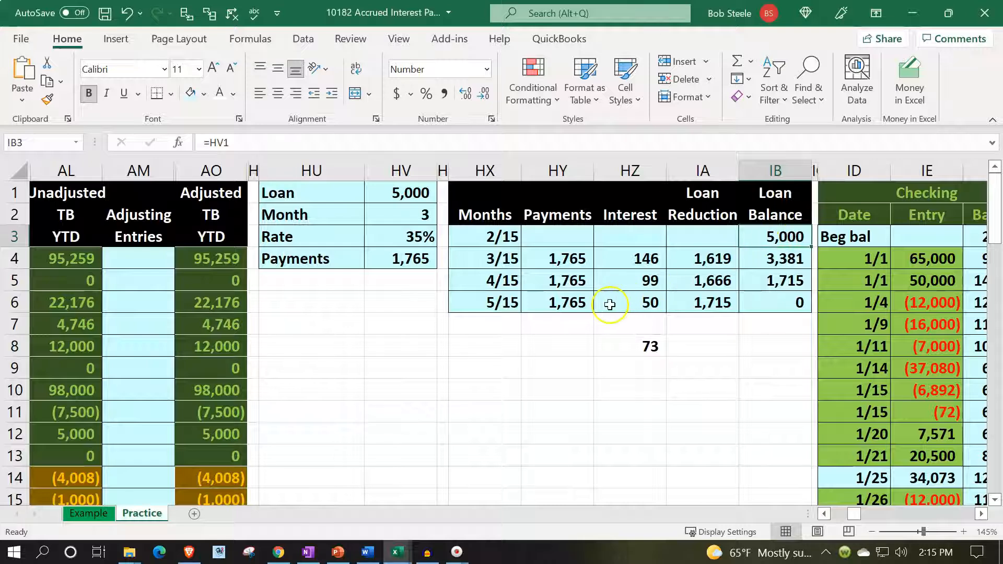
{"action": "left_click", "coordinate": [577, 308]}
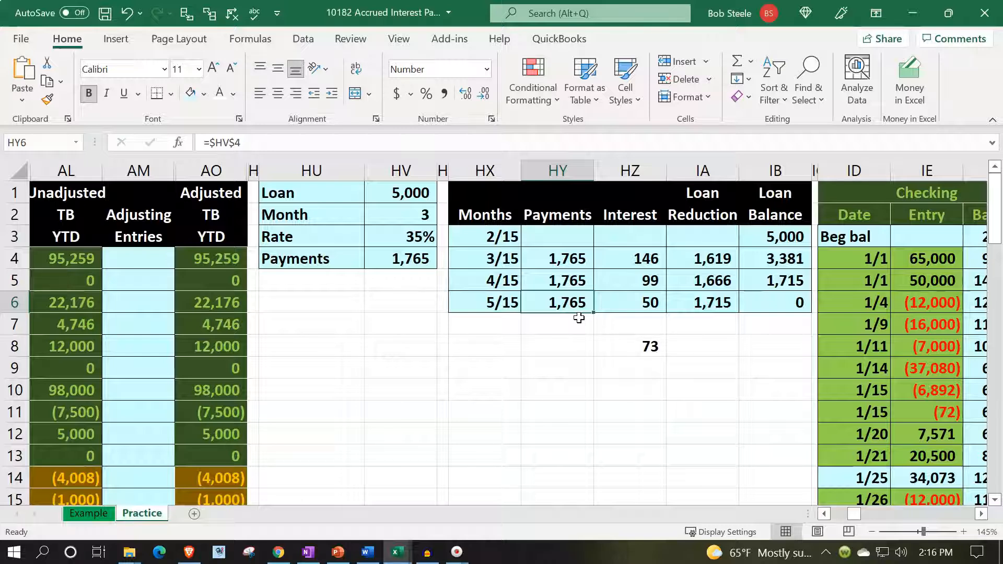
Enter the date 2/28 in cell AE2 and the label Adj in AE3 of the journal entry area.
{"action": "key", "text": "Left"}
{"action": "key", "text": "Left"}
{"action": "key", "text": "Left"}
{"action": "key", "text": "Left"}
{"action": "key", "text": "Left"}
{"action": "key", "text": "Left"}
{"action": "key", "text": "Left"}
{"action": "key", "text": "Left"}
{"action": "key", "text": "Left"}
{"action": "key", "text": "Left"}
{"action": "key", "text": "Left"}
{"action": "key", "text": "Left"}
{"action": "key", "text": "Left"}
{"action": "key", "text": "Left"}
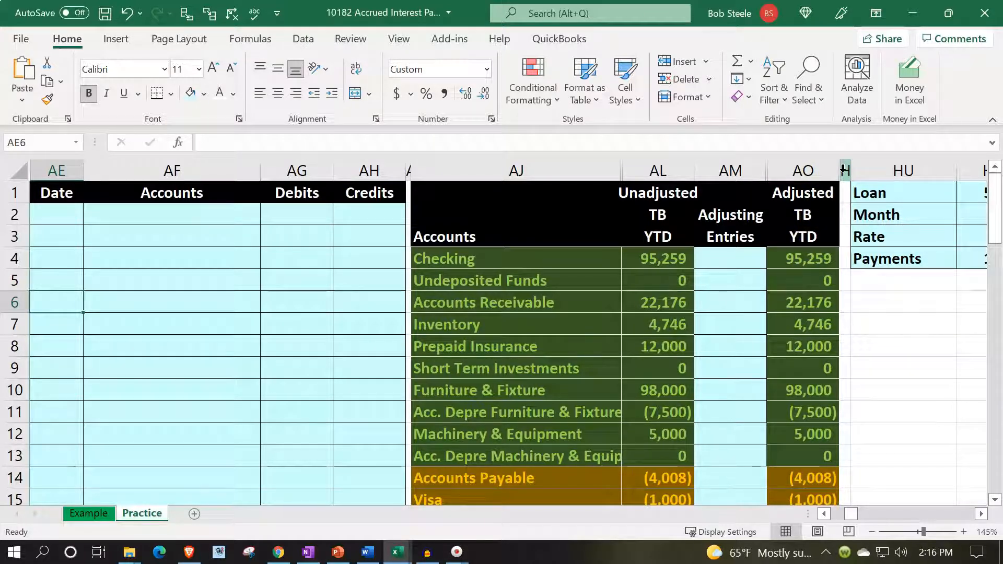
{"action": "left_click", "coordinate": [68, 214]}
{"action": "type", "text": "2/28"}
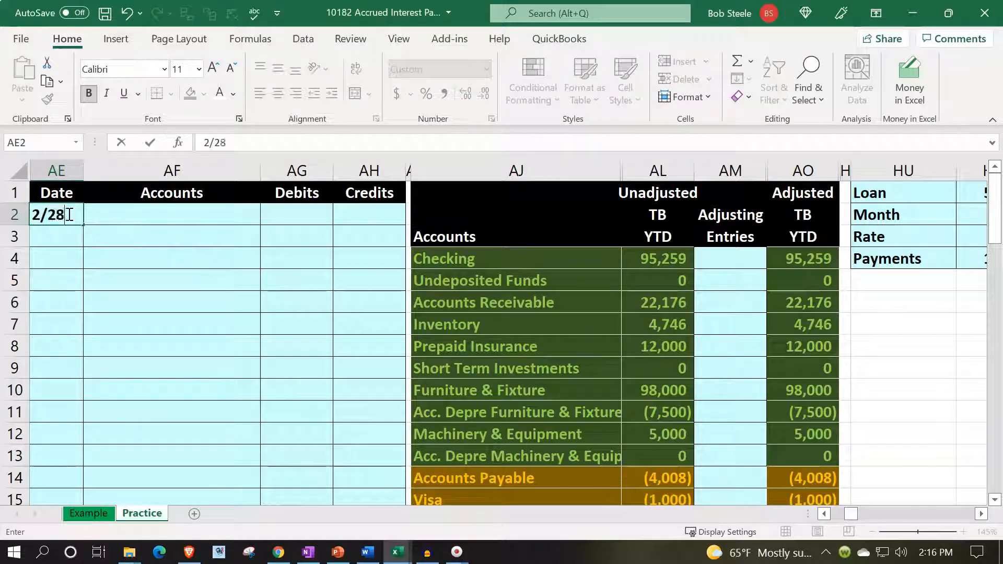
{"action": "key", "text": "Return"}
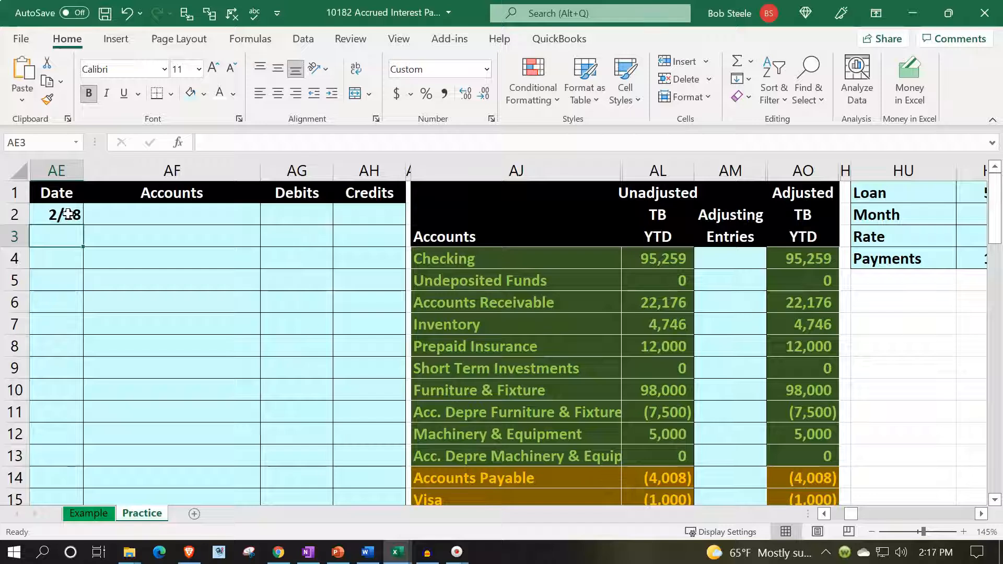
{"action": "type", "text": "Adj"}
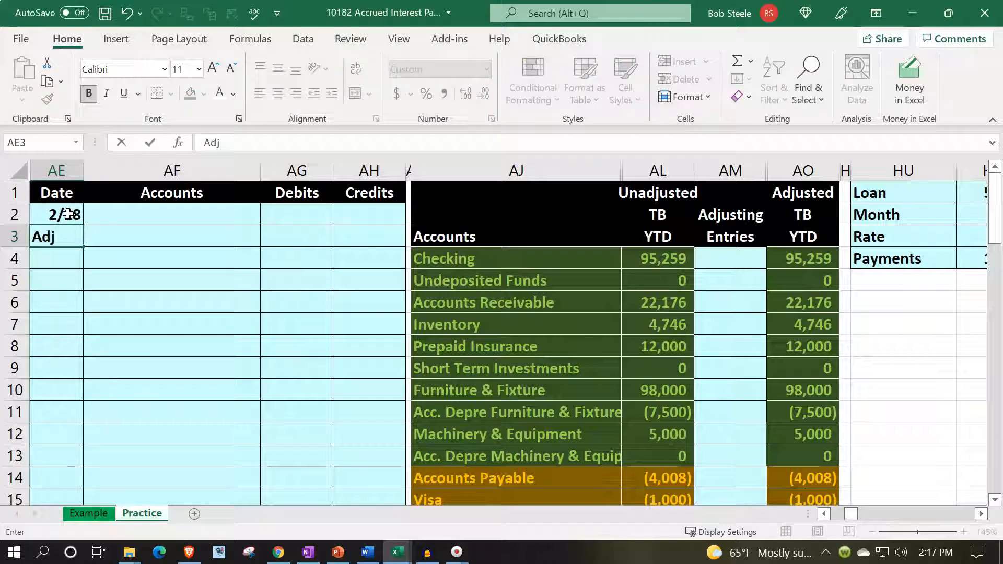
{"action": "key", "text": "Tab"}
{"action": "key", "text": "Up"}
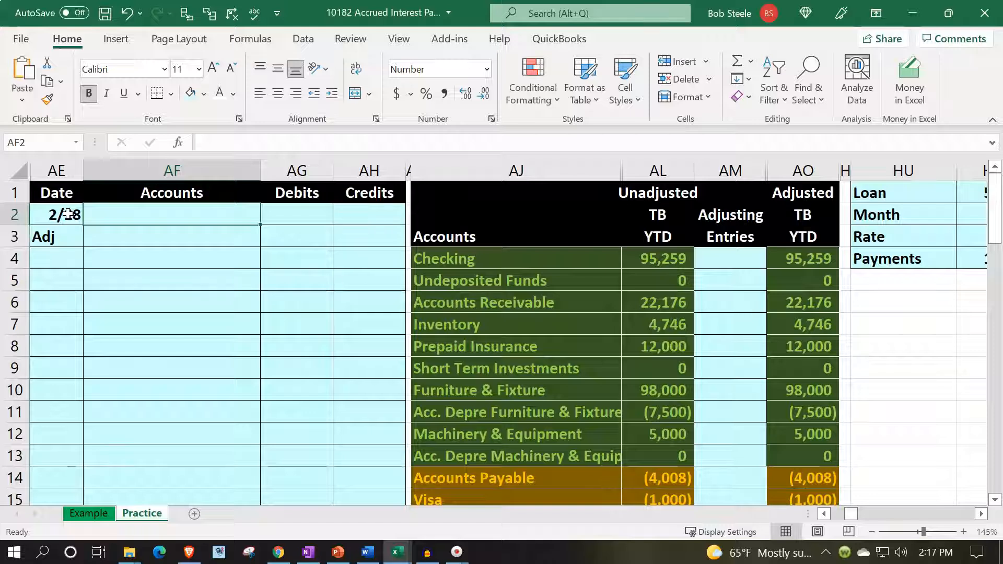
{"action": "key", "text": "Left"}
{"action": "key", "text": "Down"}
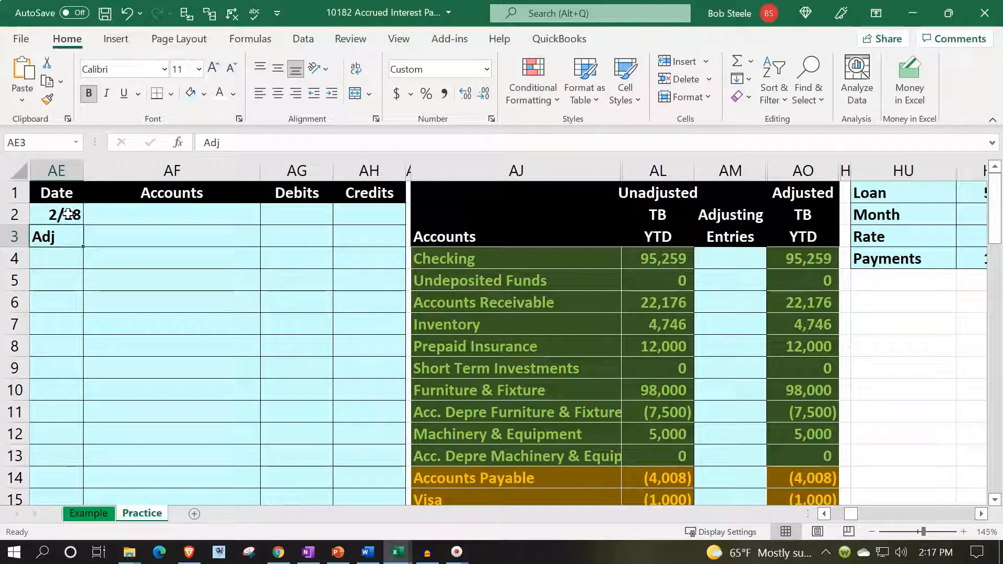
Link cell AF2 of the journal entry to the Interest Expense account name in AJ37 of the trial balance.
{"action": "key", "text": "Right"}
{"action": "key", "text": "Up"}
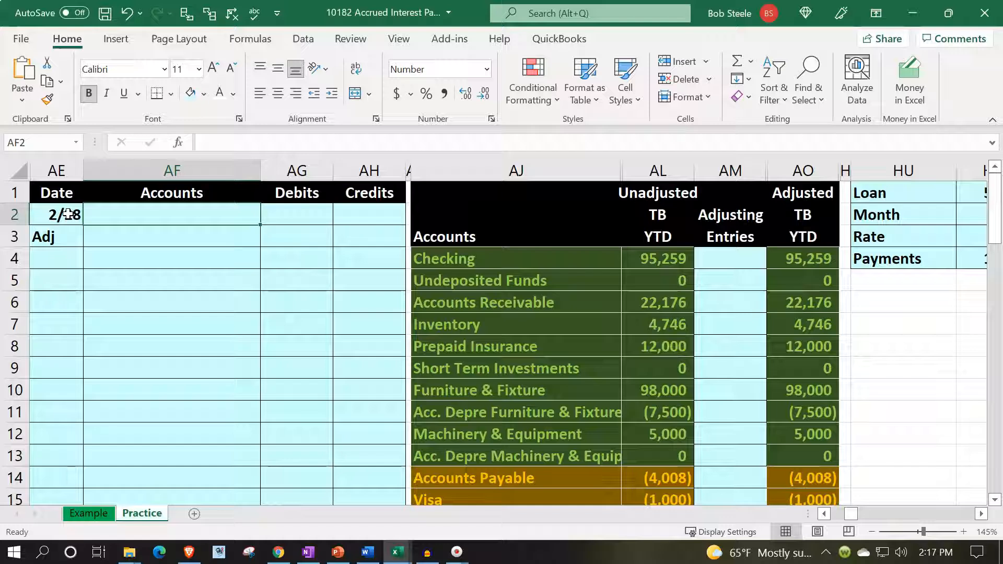
{"action": "type", "text": "="}
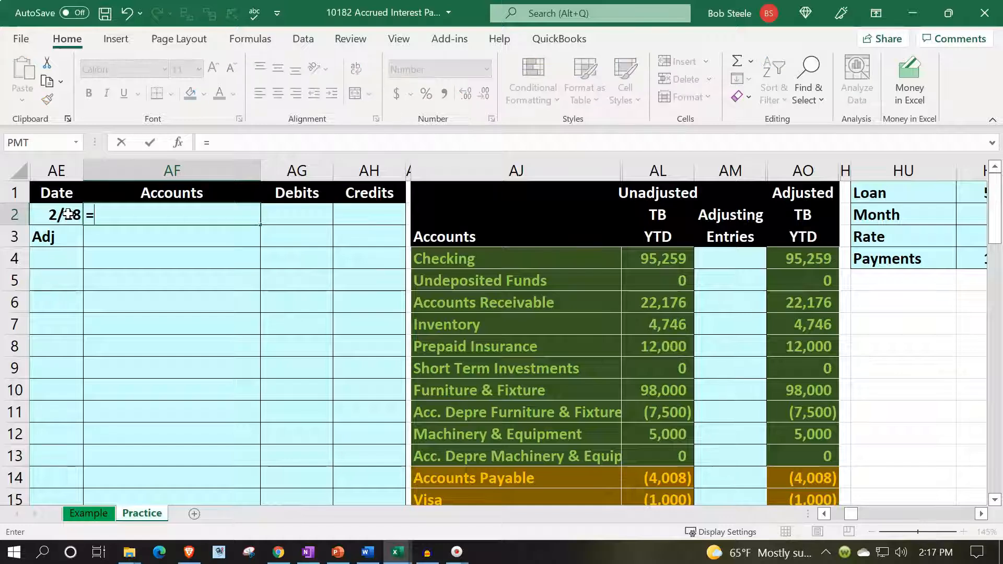
{"action": "key", "text": "Right"}
{"action": "key", "text": "Right"}
{"action": "key", "text": "Down"}
{"action": "key", "text": "Down"}
{"action": "key", "text": "Down"}
{"action": "key", "text": "Down"}
{"action": "key", "text": "Down"}
{"action": "key", "text": "Down"}
{"action": "key", "text": "Down"}
{"action": "key", "text": "Down"}
{"action": "key", "text": "Down"}
{"action": "key", "text": "Down"}
{"action": "key", "text": "Down"}
{"action": "key", "text": "Down"}
{"action": "key", "text": "Down"}
{"action": "key", "text": "Down"}
{"action": "key", "text": "Down"}
{"action": "key", "text": "Down"}
{"action": "key", "text": "Down"}
{"action": "key", "text": "Down"}
{"action": "key", "text": "Down"}
{"action": "key", "text": "Down"}
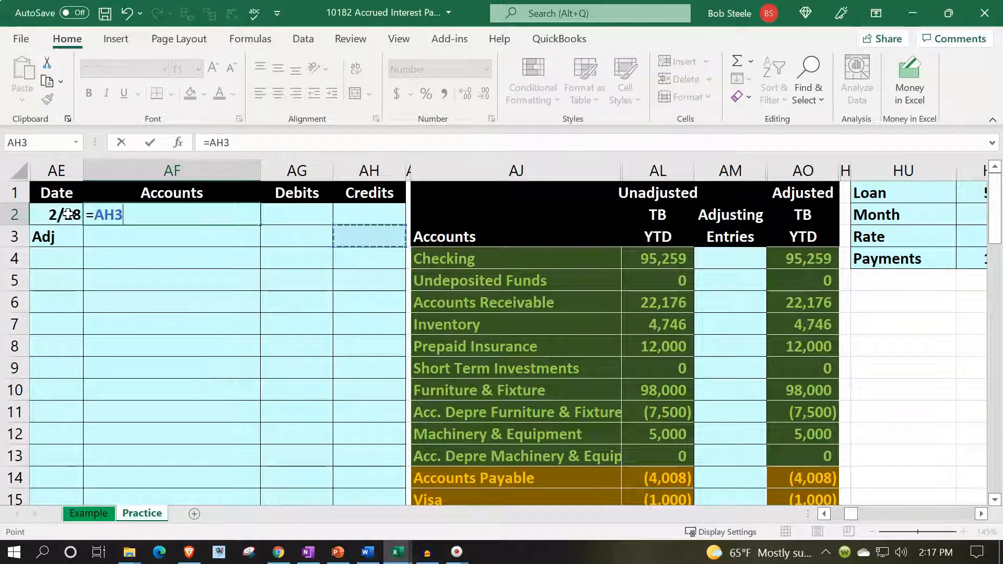
{"action": "key", "text": "Down"}
{"action": "key", "text": "Down"}
{"action": "key", "text": "Down"}
{"action": "key", "text": "Down"}
{"action": "key", "text": "Down"}
{"action": "key", "text": "Down"}
{"action": "key", "text": "Down"}
{"action": "key", "text": "Down"}
{"action": "key", "text": "Down"}
{"action": "key", "text": "Down"}
{"action": "key", "text": "Down"}
{"action": "key", "text": "Down"}
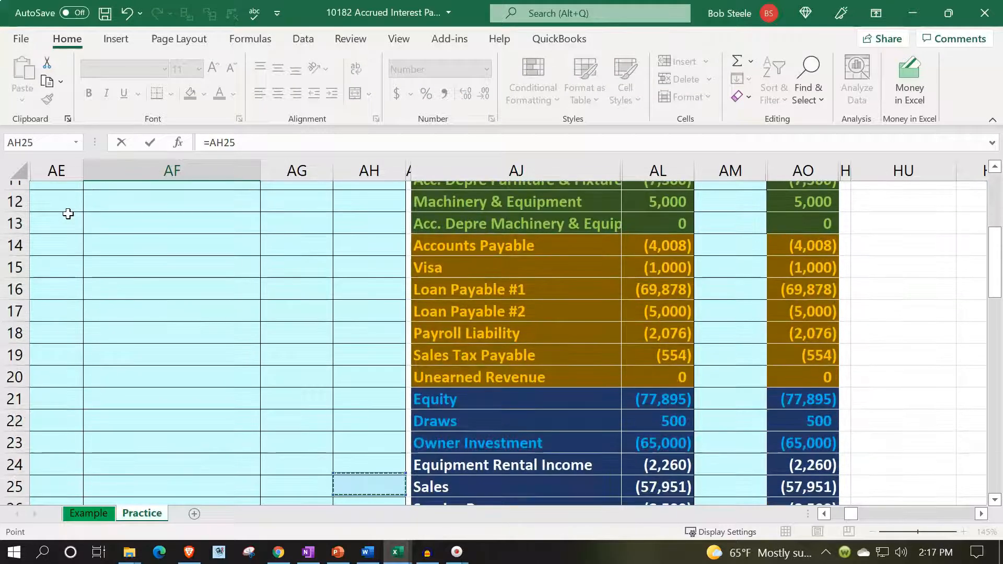
{"action": "key", "text": "Down"}
{"action": "key", "text": "Down"}
{"action": "key", "text": "Down"}
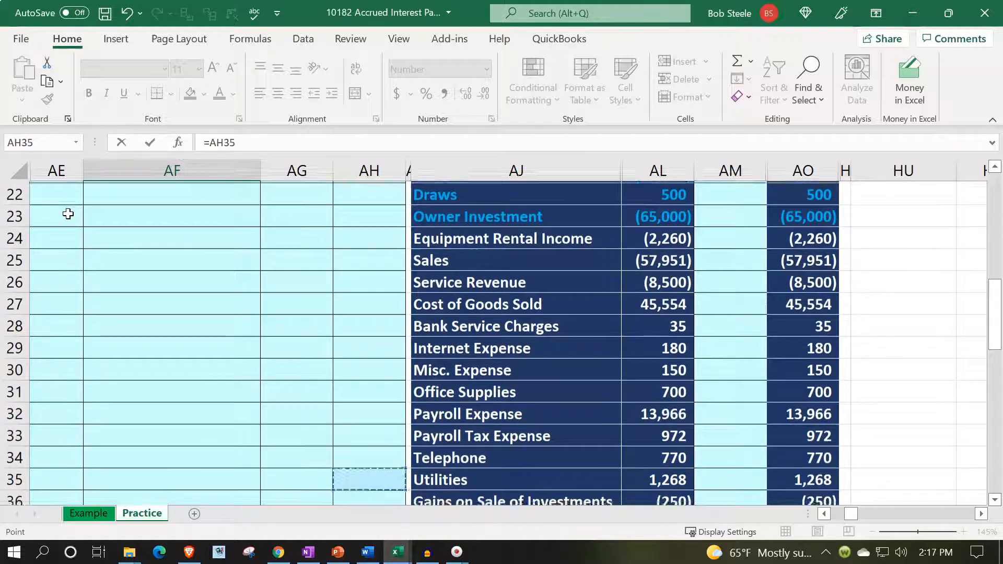
{"action": "key", "text": "Right"}
{"action": "key", "text": "Right"}
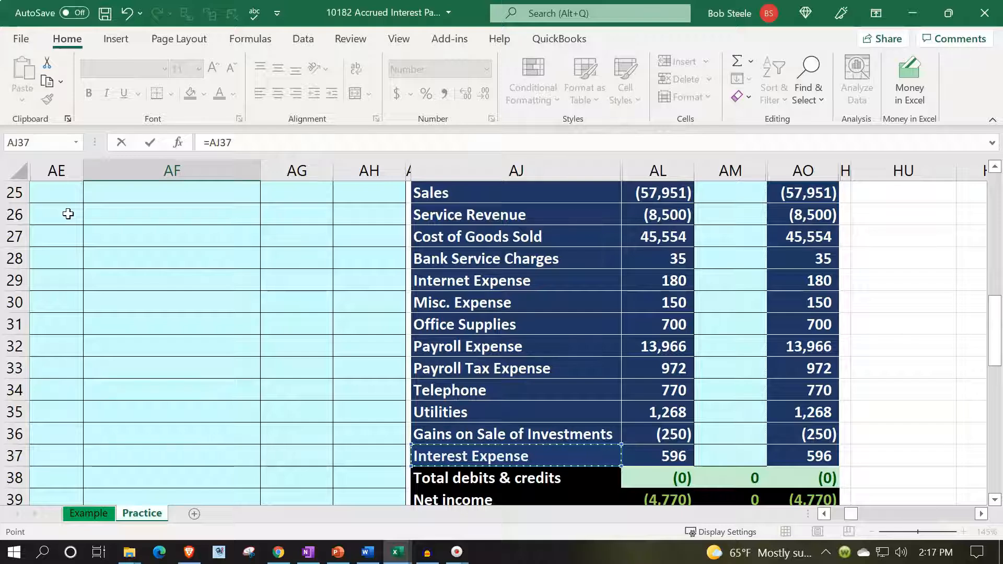
{"action": "key", "text": "Return"}
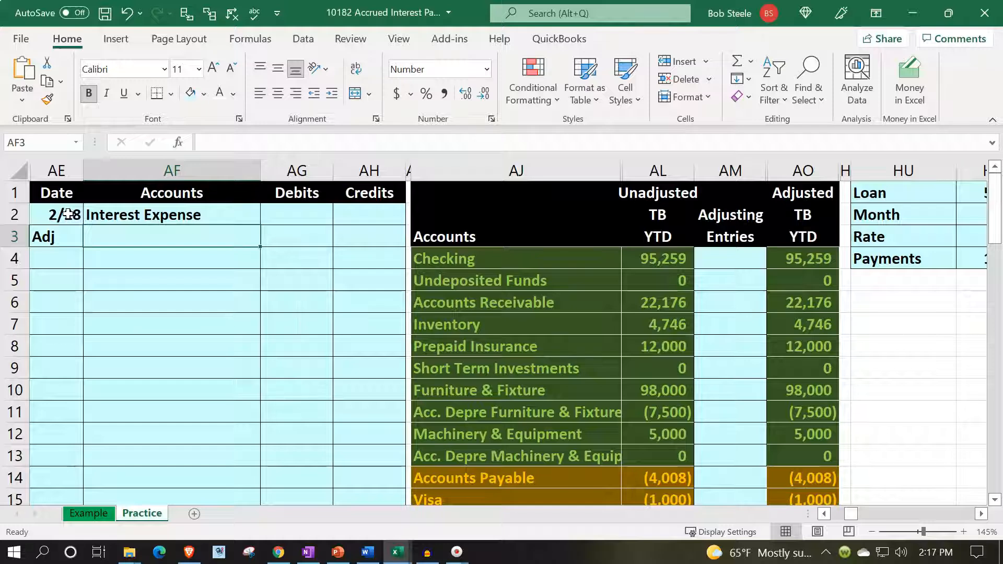
{"action": "type", "text": "="}
{"action": "key", "text": "Right"}
{"action": "key", "text": "Right"}
{"action": "key", "text": "Down"}
{"action": "key", "text": "Down"}
{"action": "key", "text": "Down"}
{"action": "key", "text": "Down"}
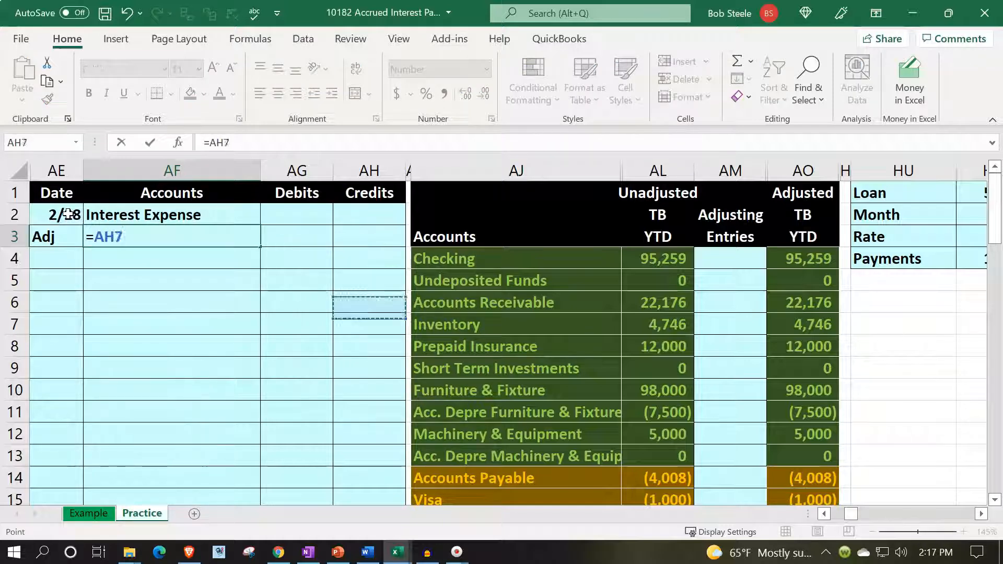
{"action": "key", "text": "Down"}
{"action": "key", "text": "Down"}
{"action": "key", "text": "Down"}
{"action": "key", "text": "Down"}
{"action": "key", "text": "Down"}
{"action": "key", "text": "Down"}
{"action": "key", "text": "Down"}
{"action": "key", "text": "Down"}
{"action": "key", "text": "Down"}
{"action": "key", "text": "Down"}
{"action": "key", "text": "Down"}
{"action": "key", "text": "Down"}
{"action": "key", "text": "Down"}
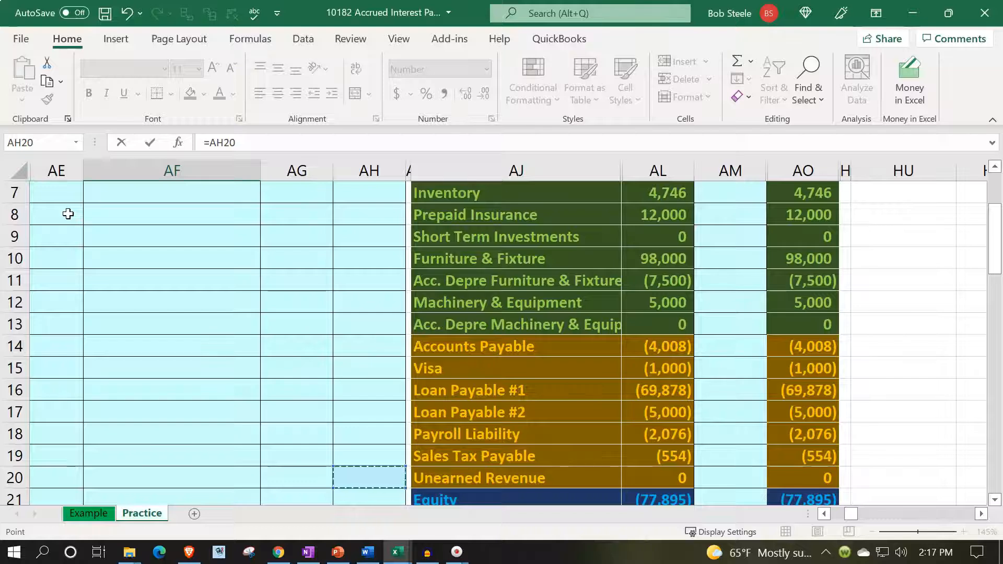
{"action": "key", "text": "Return"}
{"action": "key", "text": "Up"}
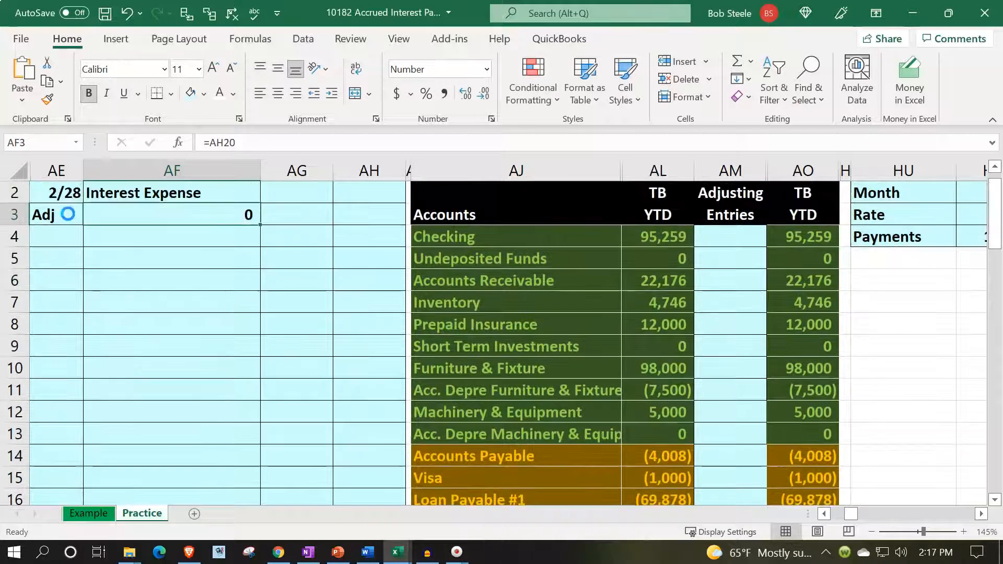
Examine the liability accounts in the trial balance to find where an interest payable account belongs.
{"action": "left_click", "coordinate": [454, 325]}
{"action": "scroll", "coordinate": [479, 332], "scroll_direction": "down", "scroll_amount": 2}
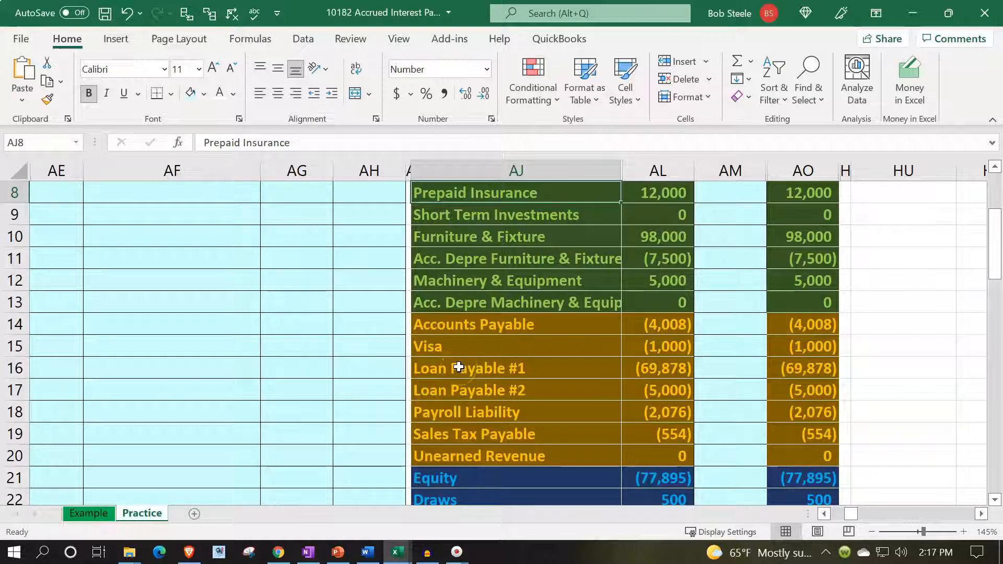
{"action": "left_click_drag", "start_coordinate": [459, 325], "coordinate": [456, 453]}
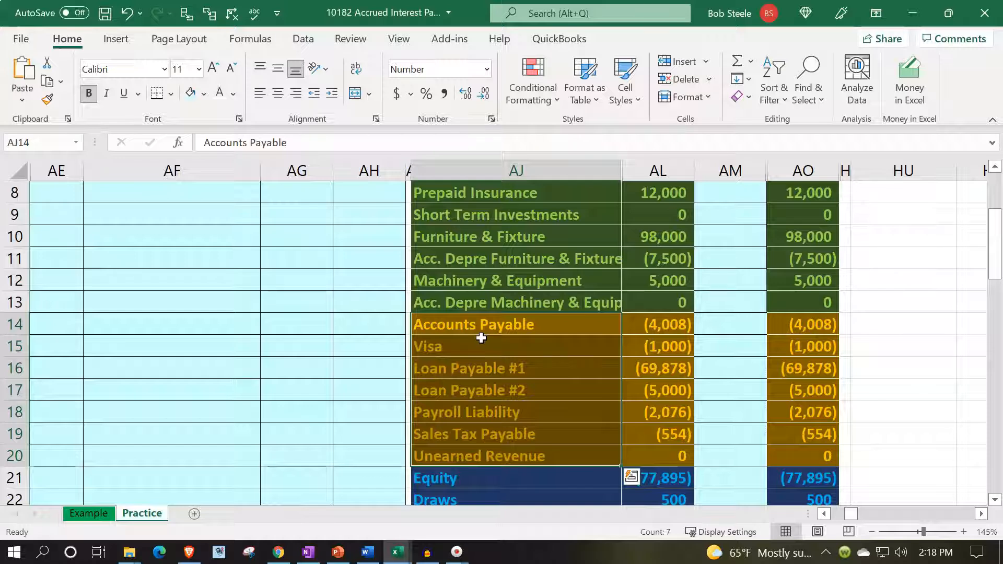
{"action": "left_click", "coordinate": [465, 366]}
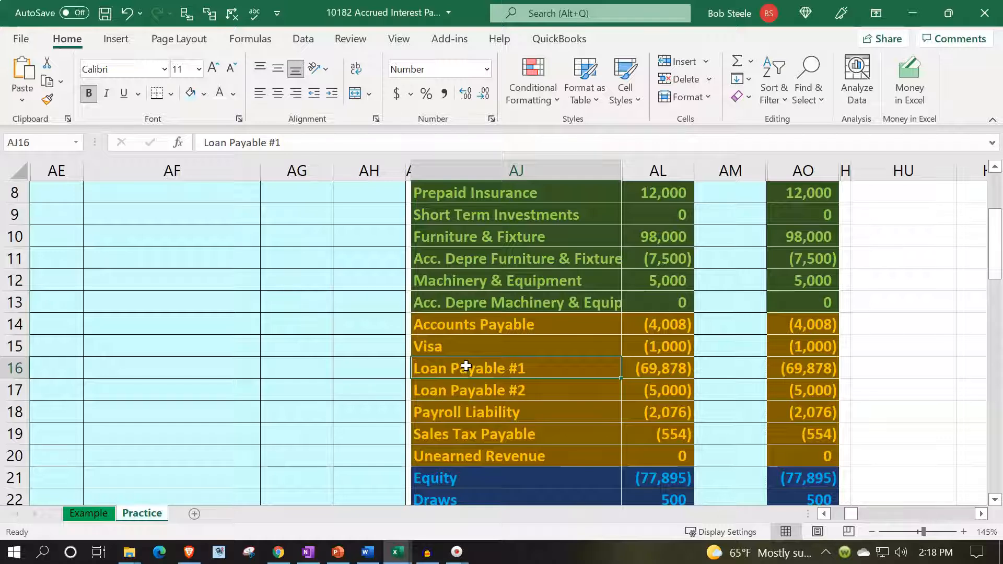
{"action": "left_click_drag", "start_coordinate": [476, 324], "coordinate": [489, 449]}
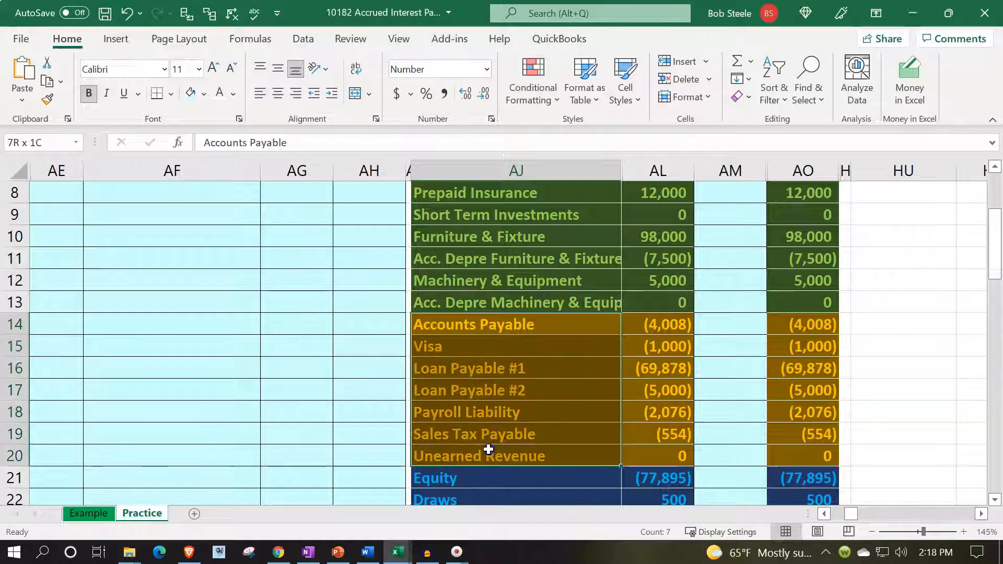
{"action": "left_click", "coordinate": [478, 370]}
{"action": "left_click_drag", "start_coordinate": [477, 370], "coordinate": [799, 384]}
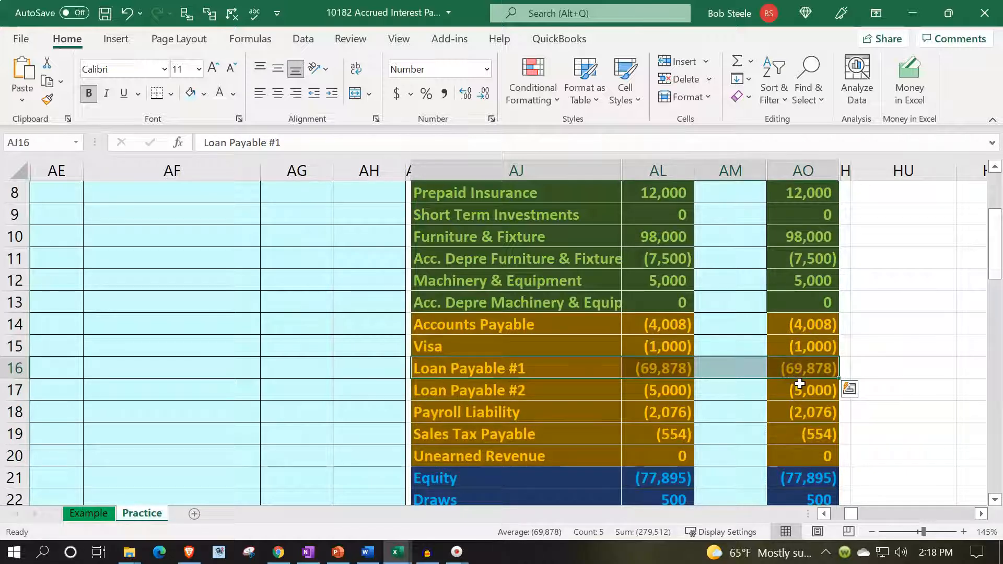
{"action": "left_click", "coordinate": [572, 365]}
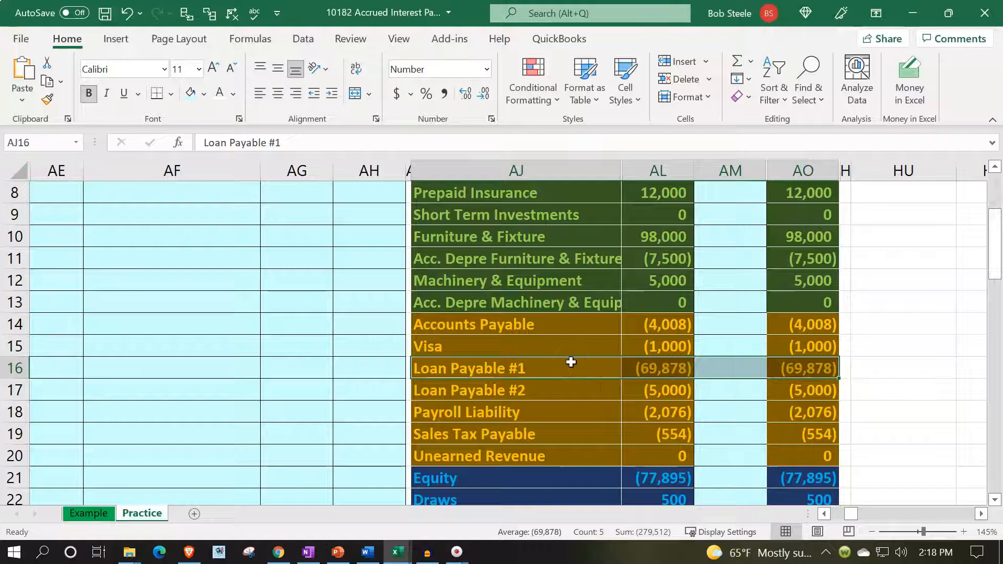
Insert blank cells from column AJ through AO above Loan Payable #1, shifting the existing cells down.
{"action": "left_click_drag", "start_coordinate": [571, 365], "coordinate": [783, 365]}
{"action": "right_click", "coordinate": [593, 371]}
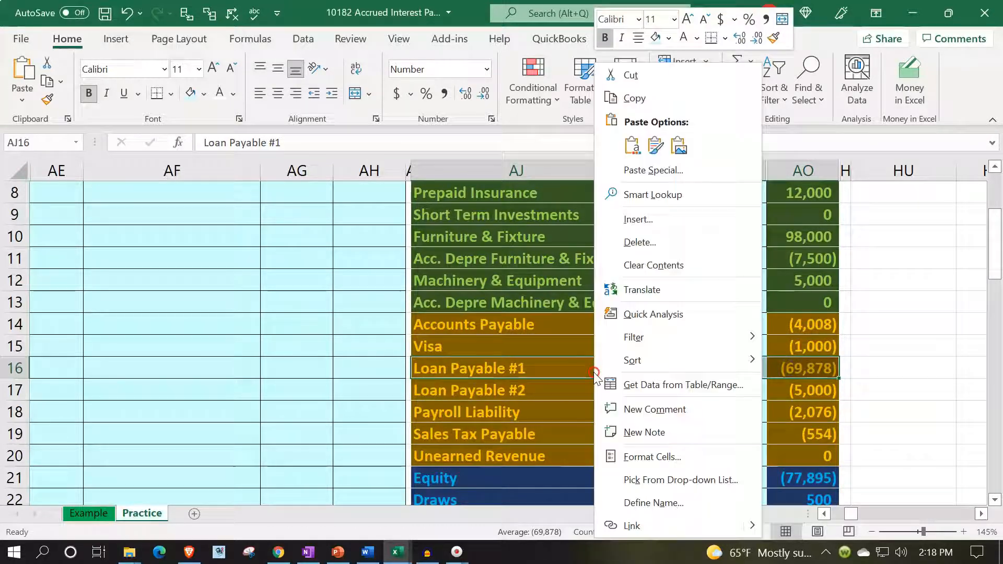
{"action": "left_click", "coordinate": [634, 222]}
{"action": "left_click", "coordinate": [595, 239]}
{"action": "left_click", "coordinate": [600, 294]}
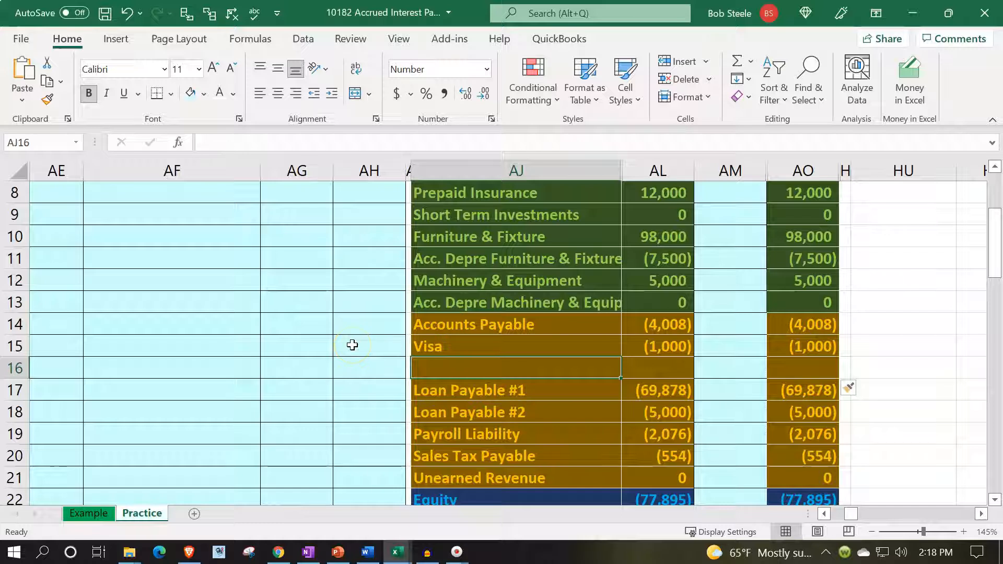
Name the new account Interest Payable in AJ16 and enter an unadjusted balance of 0 in AL16.
{"action": "type", "text": "Interest "}
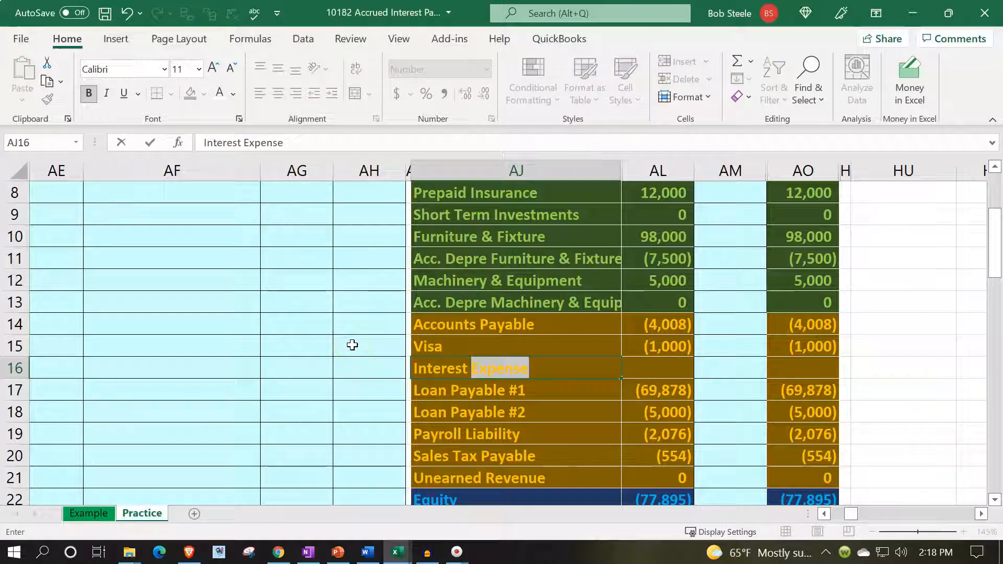
{"action": "type", "text": "Payable"}
{"action": "key", "text": "Tab"}
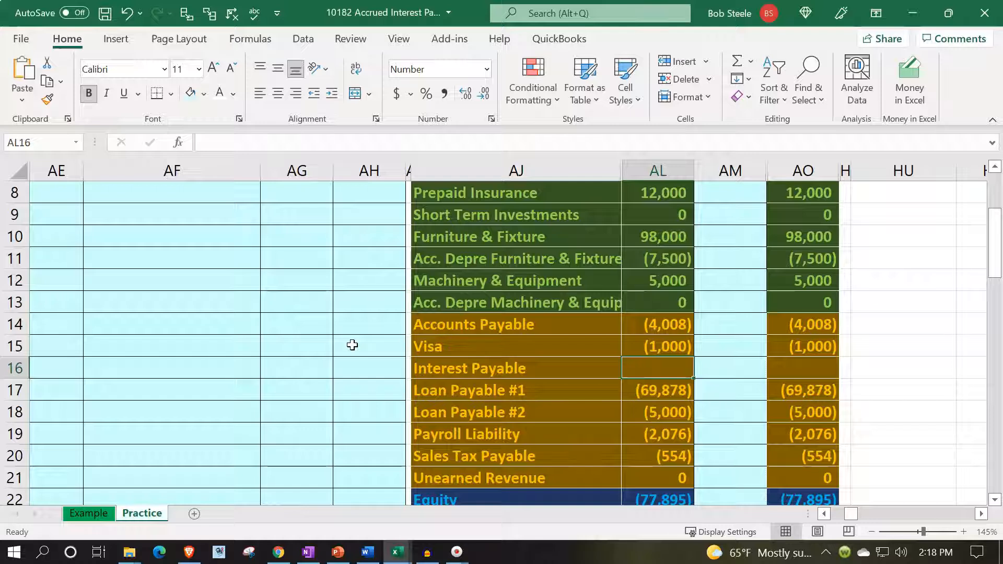
{"action": "type", "text": "0"}
{"action": "key", "text": "Return"}
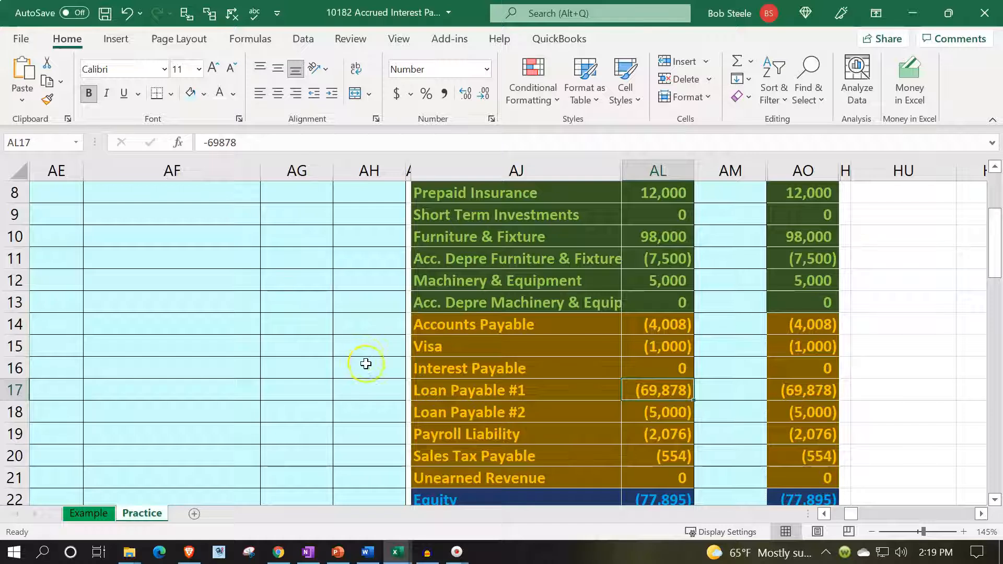
Link cell AF3 of the journal entry to the Interest Payable account name in AJ16 of the trial balance.
{"action": "left_click", "coordinate": [453, 367]}
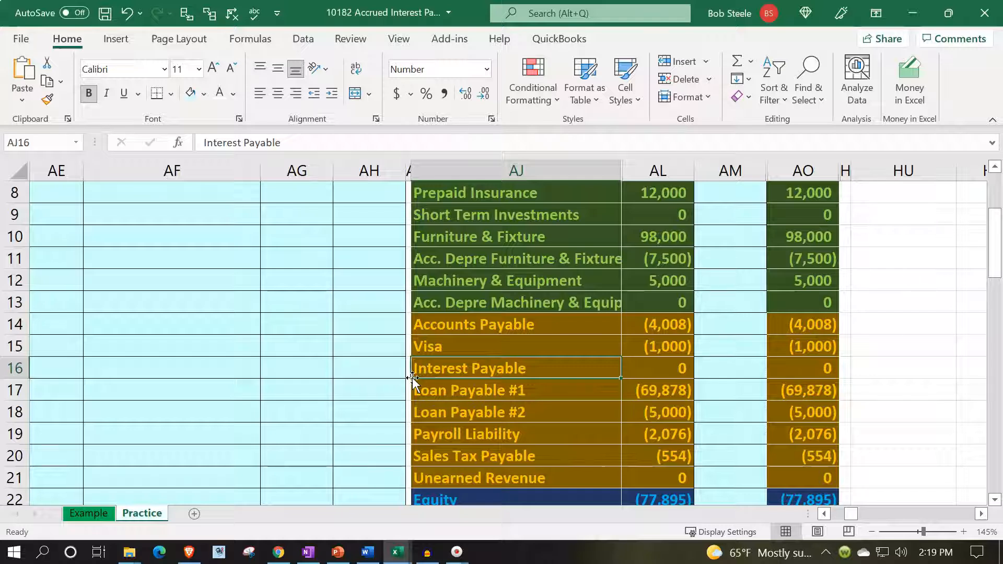
{"action": "left_click", "coordinate": [338, 383]}
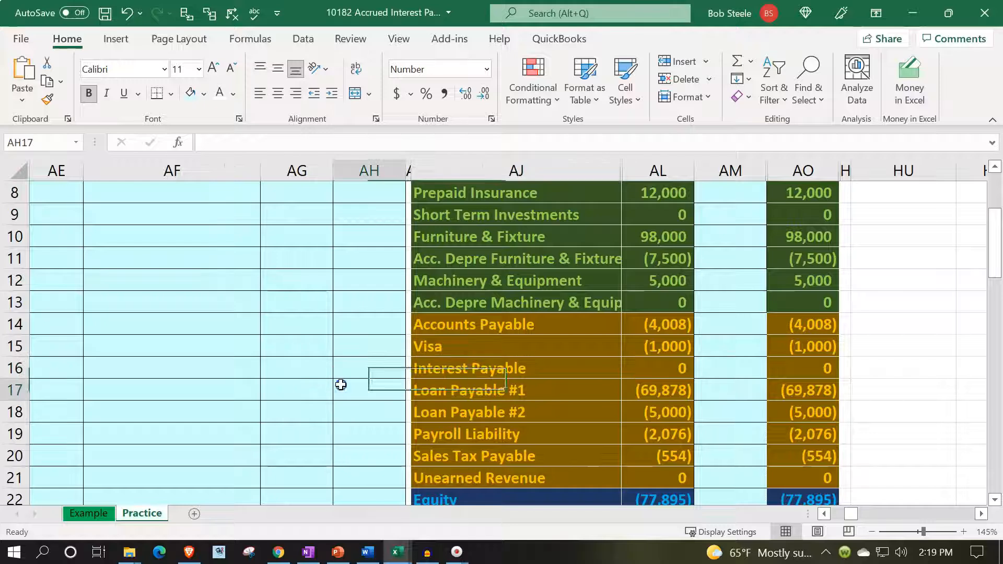
{"action": "scroll", "coordinate": [339, 383], "scroll_direction": "up", "scroll_amount": 3}
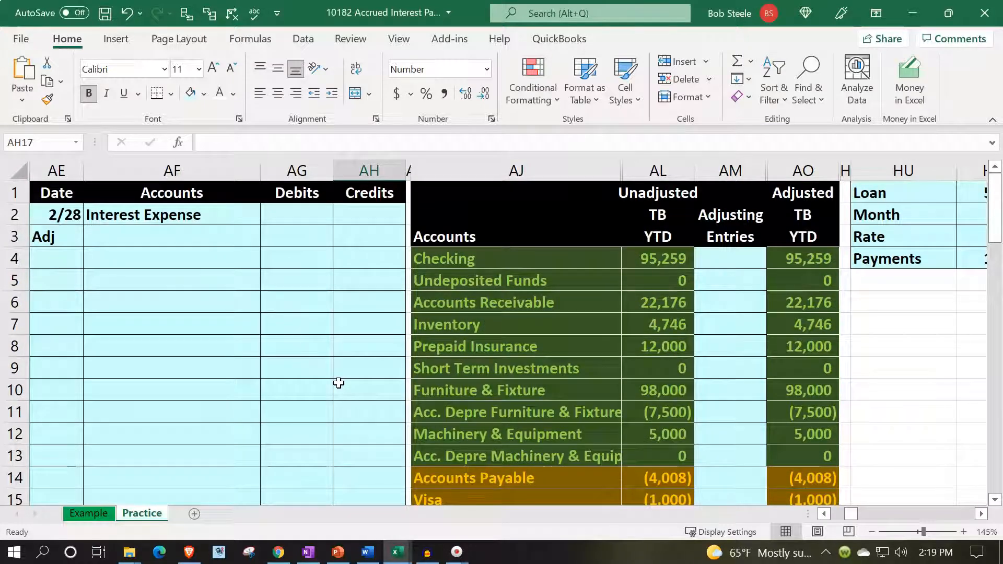
{"action": "left_click", "coordinate": [197, 236]}
{"action": "double_click", "coordinate": [198, 236]}
{"action": "type", "text": "="}
{"action": "key", "text": "Down"}
{"action": "key", "text": "Down"}
{"action": "key", "text": "Down"}
{"action": "key", "text": "Down"}
{"action": "key", "text": "Down"}
{"action": "key", "text": "Down"}
{"action": "key", "text": "Down"}
{"action": "key", "text": "Down"}
{"action": "key", "text": "Down"}
{"action": "key", "text": "Down"}
{"action": "key", "text": "Down"}
{"action": "key", "text": "Down"}
{"action": "key", "text": "Down"}
{"action": "key", "text": "Down"}
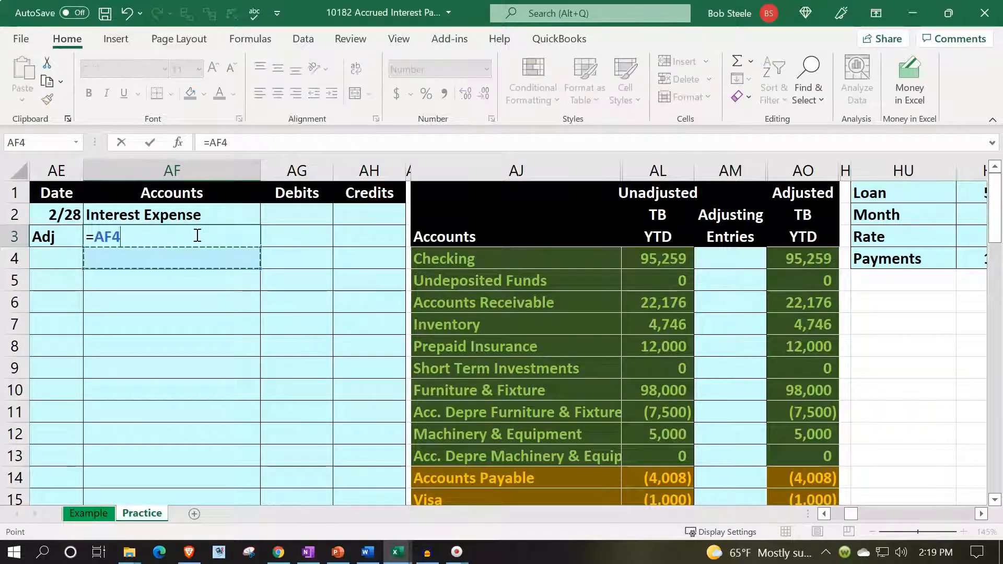
{"action": "key", "text": "Right"}
{"action": "key", "text": "Right"}
{"action": "key", "text": "Right"}
{"action": "key", "text": "Right"}
{"action": "key", "text": "Up"}
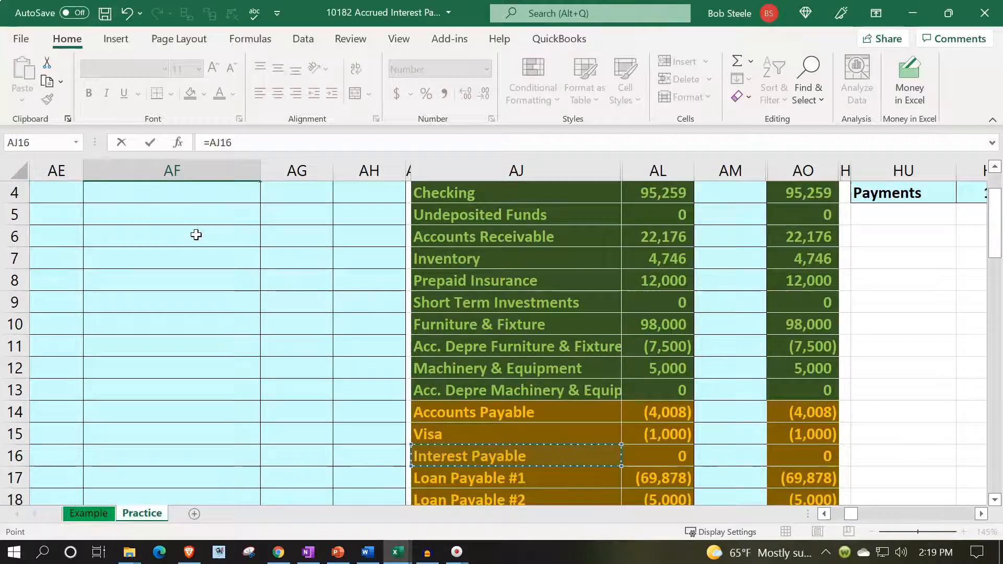
{"action": "key", "text": "Return"}
Indent the Interest Payable account in cell AF3 one level as the credit line.
{"action": "key", "text": "Up"}
{"action": "key", "text": "Up"}
{"action": "left_click", "coordinate": [195, 235]}
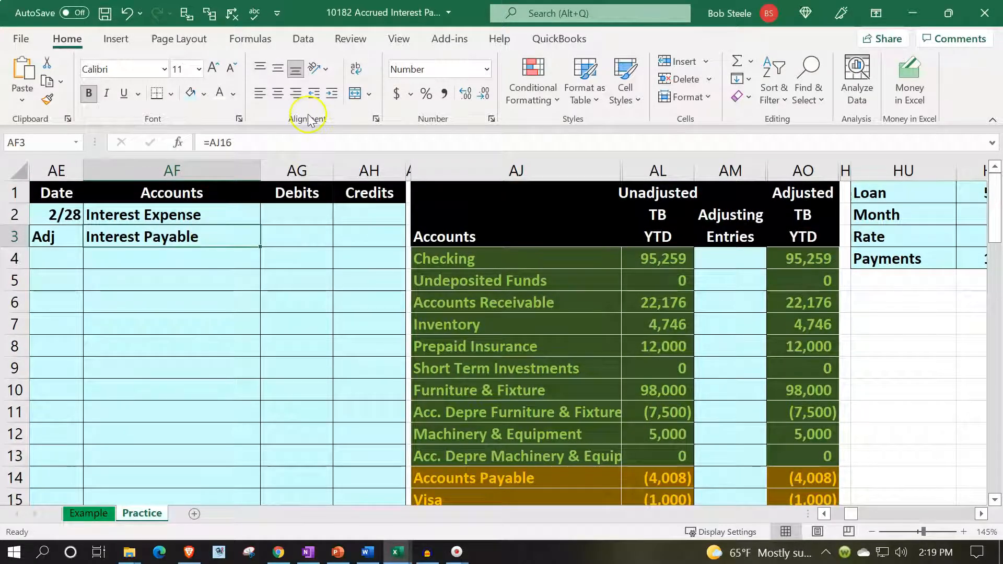
{"action": "left_click", "coordinate": [333, 94]}
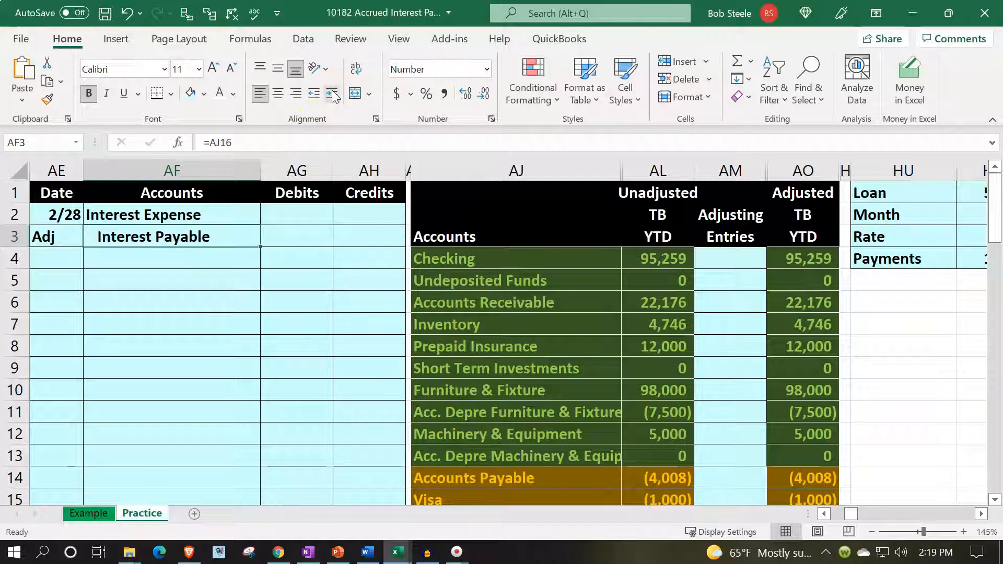
{"action": "key", "text": "Up"}
{"action": "key", "text": "Right"}
{"action": "key", "text": "Right"}
{"action": "key", "text": "Left"}
{"action": "key", "text": "Right"}
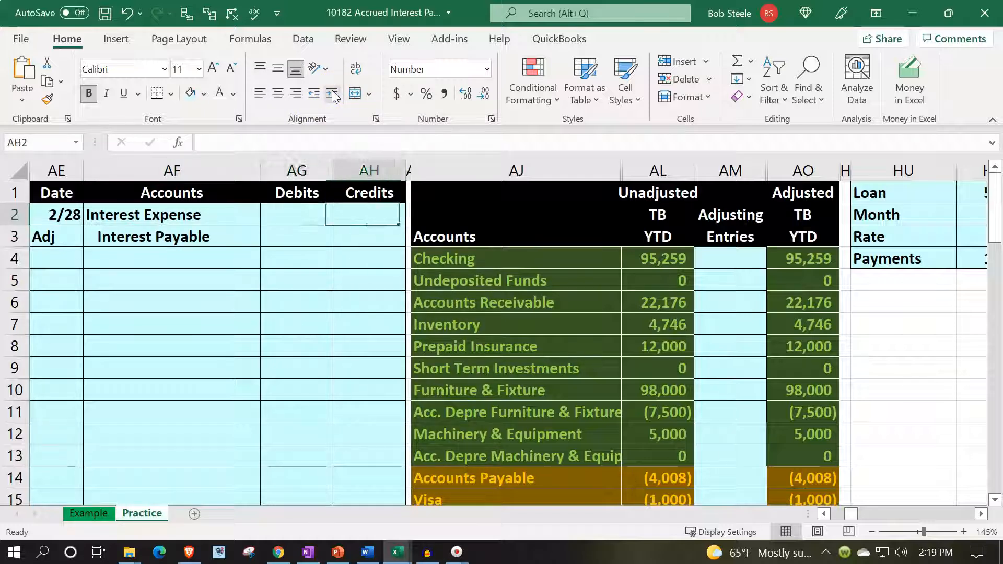
{"action": "key", "text": "Left"}
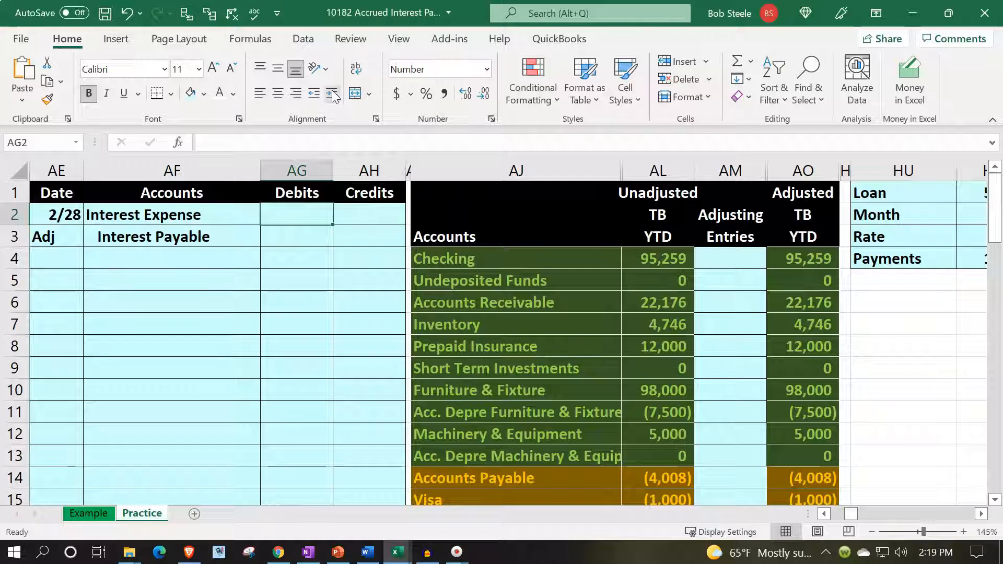
{"action": "left_click_drag", "start_coordinate": [729, 260], "coordinate": [729, 336]}
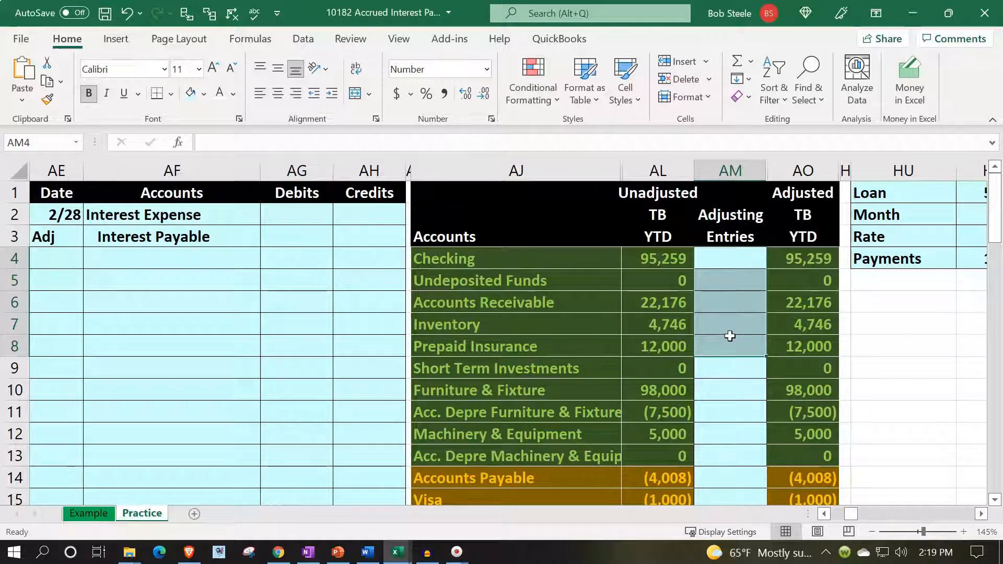
Enter the Interest Expense debit in AG2 as half of the 3/15 interest from the amortization table, using the formula =HZ4/2.
{"action": "key", "text": "Left"}
{"action": "key", "text": "Left"}
{"action": "key", "text": "Left"}
{"action": "key", "text": "Left"}
{"action": "key", "text": "Left"}
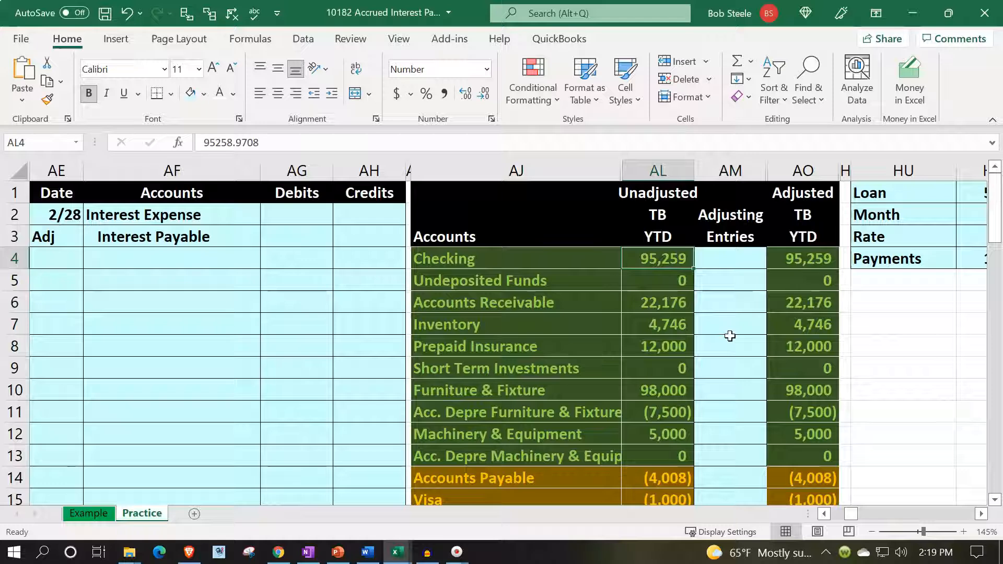
{"action": "key", "text": "Up"}
{"action": "key", "text": "Up"}
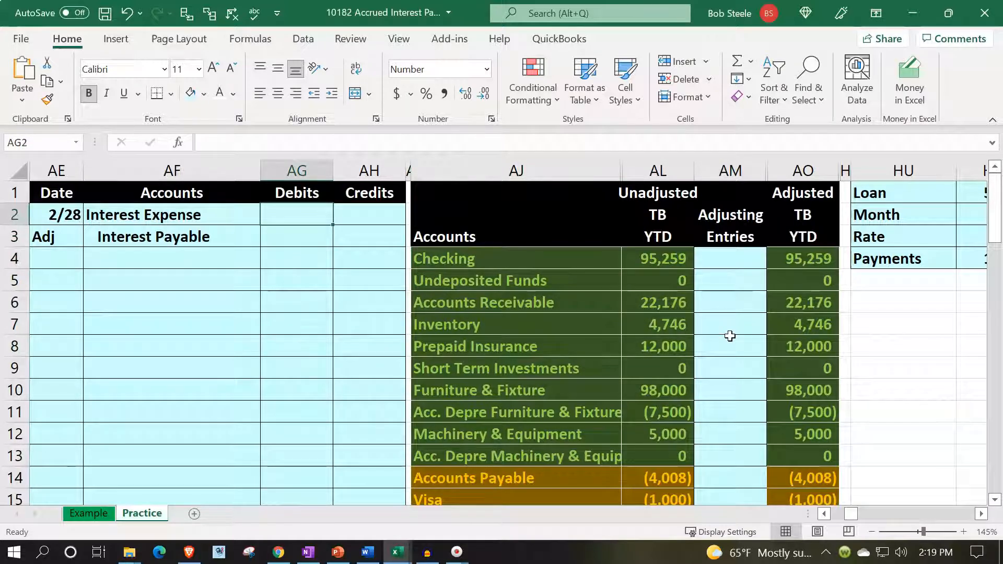
{"action": "type", "text": "="}
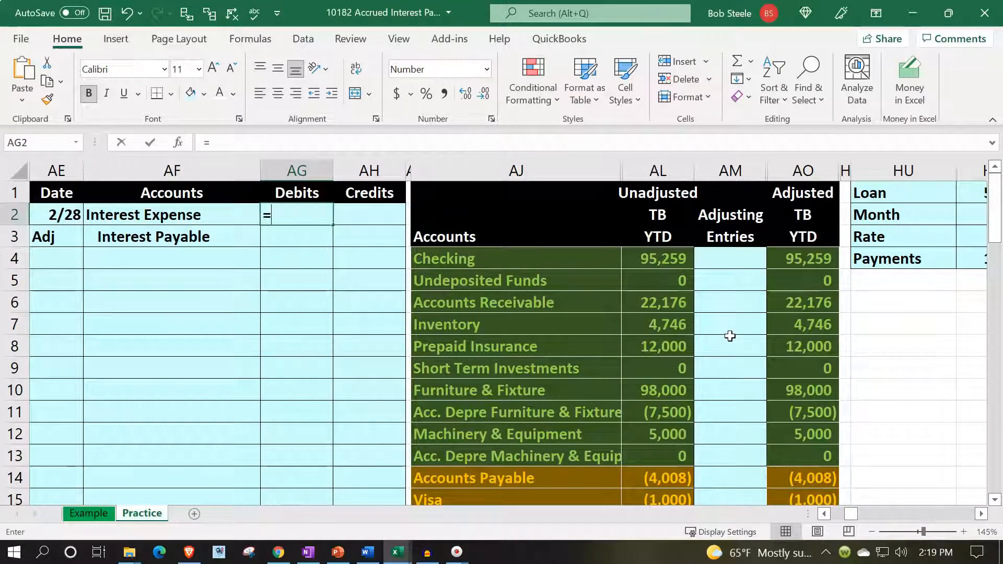
{"action": "key", "text": "Right"}
{"action": "key", "text": "Right"}
{"action": "key", "text": "Right"}
{"action": "key", "text": "Right"}
{"action": "key", "text": "Right"}
{"action": "key", "text": "Right"}
{"action": "key", "text": "Right"}
{"action": "key", "text": "Right"}
{"action": "key", "text": "Right"}
{"action": "key", "text": "Right"}
{"action": "key", "text": "Right"}
{"action": "key", "text": "Right"}
{"action": "key", "text": "Right"}
{"action": "key", "text": "Right"}
{"action": "key", "text": "Right"}
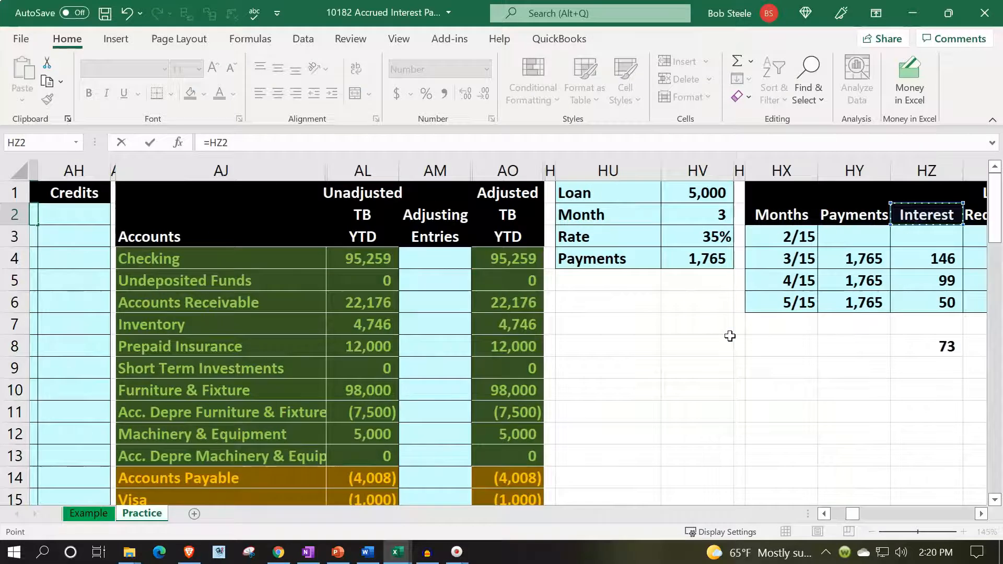
{"action": "key", "text": "Down"}
{"action": "key", "text": "Down"}
{"action": "key", "text": "Left"}
{"action": "key", "text": "Left"}
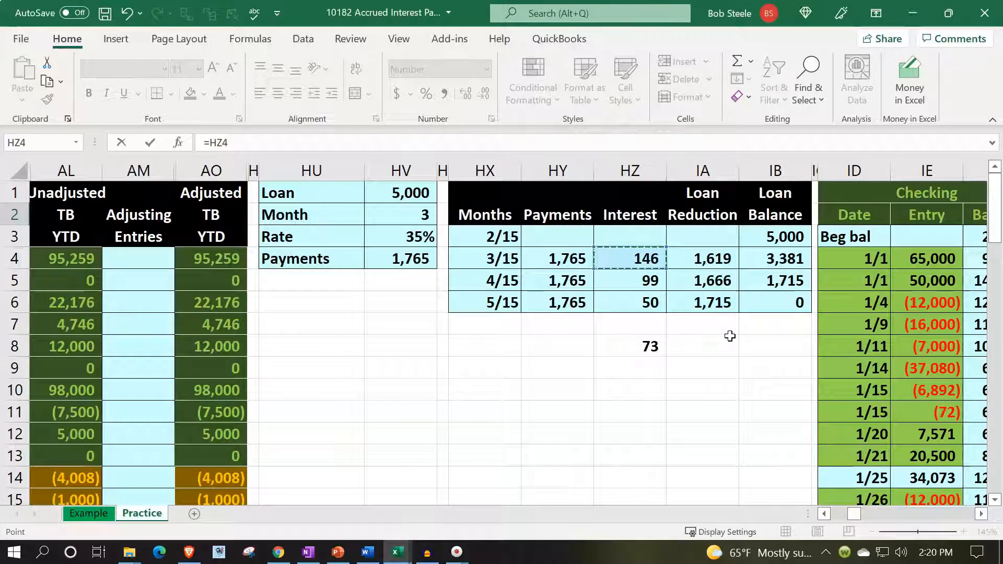
{"action": "type", "text": "/2"}
{"action": "key", "text": "Return"}
{"action": "key", "text": "Up"}
{"action": "key", "text": "Left"}
{"action": "key", "text": "Left"}
{"action": "key", "text": "Right"}
{"action": "key", "text": "Right"}
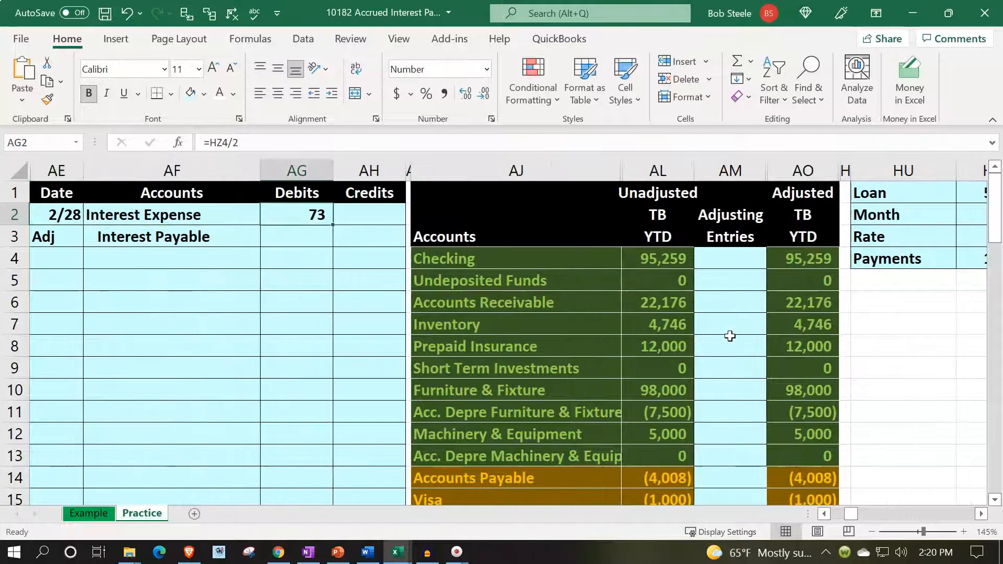
Display the Interest Expense debit in AG2 with two decimal places, and return it to no decimals.
{"action": "key", "text": "Down"}
{"action": "key", "text": "Right"}
{"action": "key", "text": "Up"}
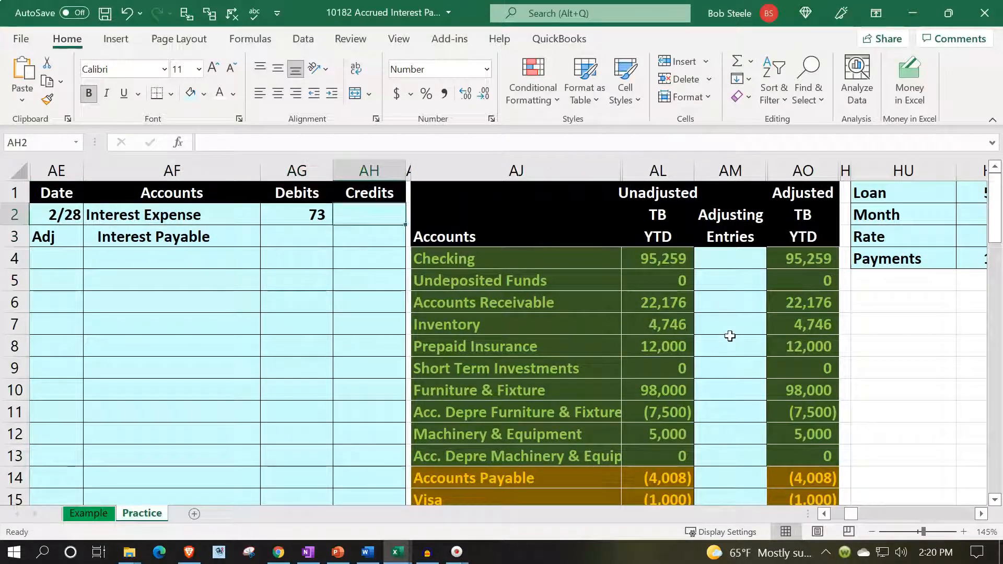
{"action": "key", "text": "Left"}
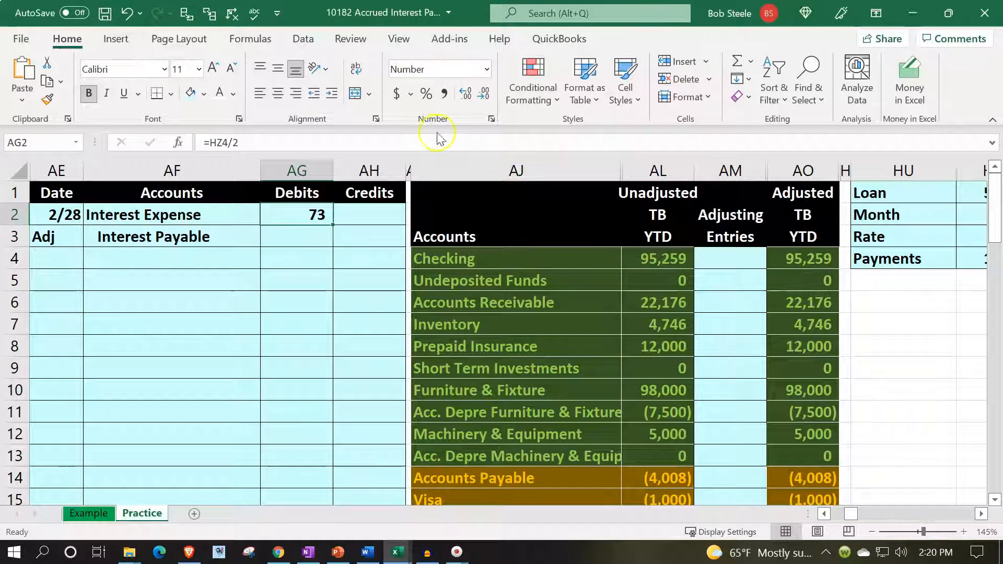
{"action": "left_click", "coordinate": [461, 94]}
{"action": "left_click", "coordinate": [461, 95]}
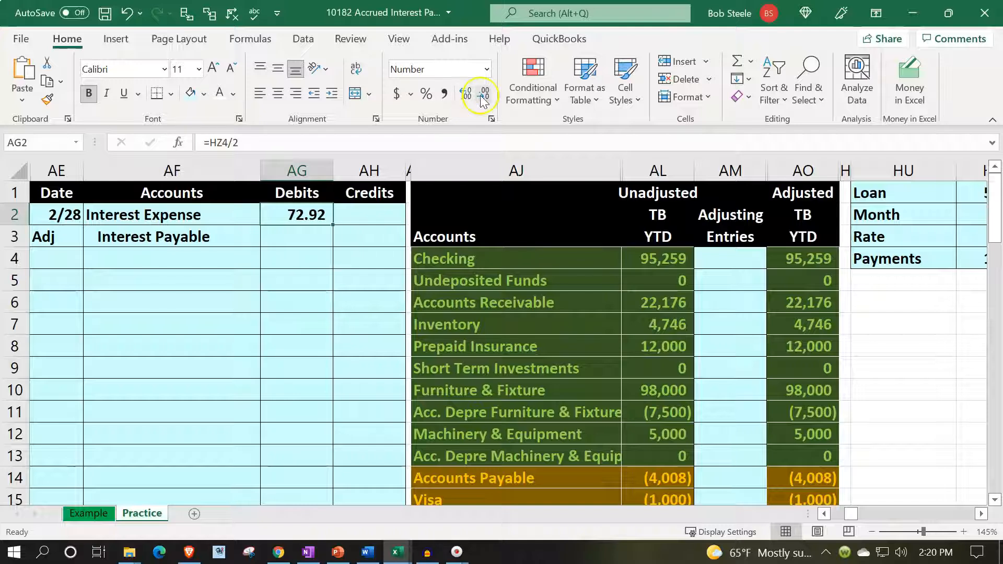
{"action": "left_click", "coordinate": [483, 96]}
{"action": "left_click", "coordinate": [482, 96]}
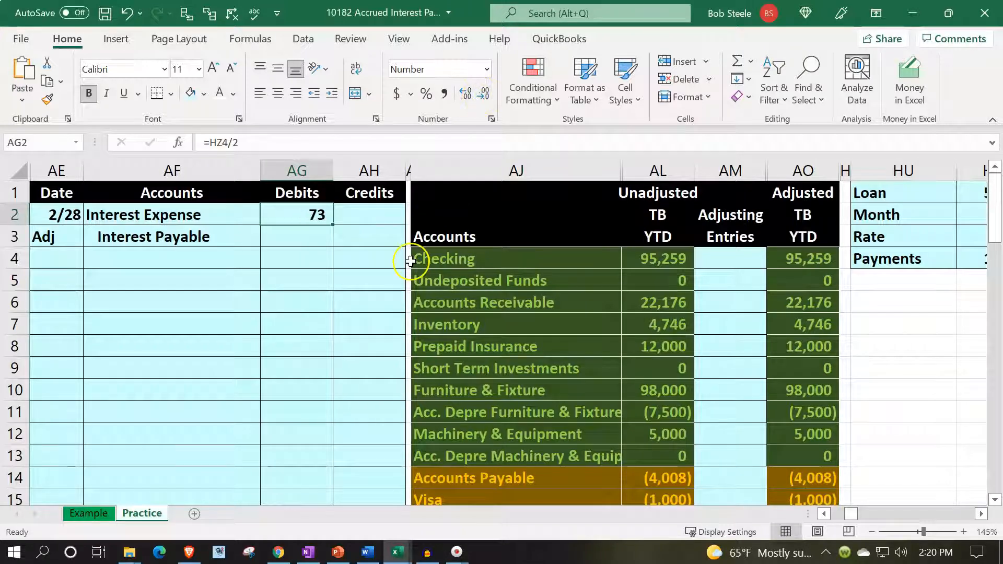
Enter the Interest Payable credit in AH3 as the negative of the debit, using the formula =-AG2.
{"action": "left_click", "coordinate": [376, 232]}
{"action": "type", "text": "-"}
{"action": "key", "text": "Up"}
{"action": "key", "text": "Left"}
{"action": "key", "text": "Return"}
{"action": "key", "text": "Up"}
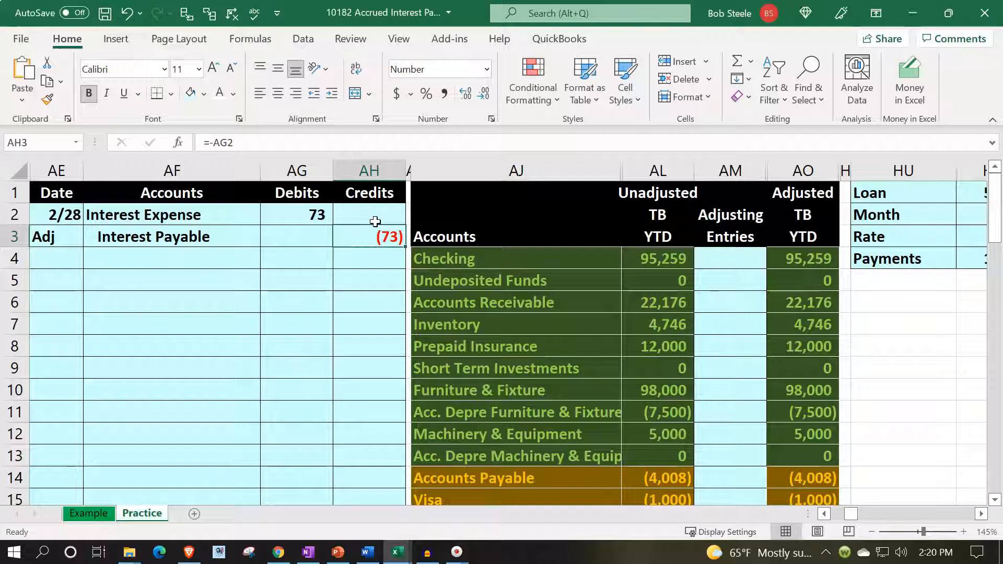
Review the Interest Payable line of the journal entry, including its account link, credit formula and Adj label.
{"action": "left_click", "coordinate": [216, 234]}
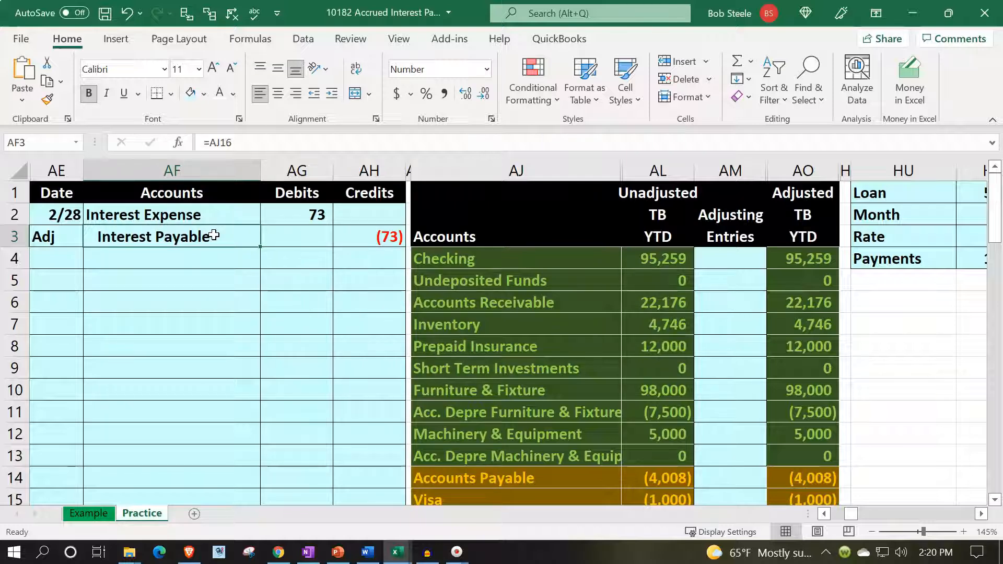
{"action": "key", "text": "Right"}
{"action": "key", "text": "Right"}
{"action": "key", "text": "Left"}
{"action": "key", "text": "Left"}
{"action": "key", "text": "Right"}
{"action": "key", "text": "Right"}
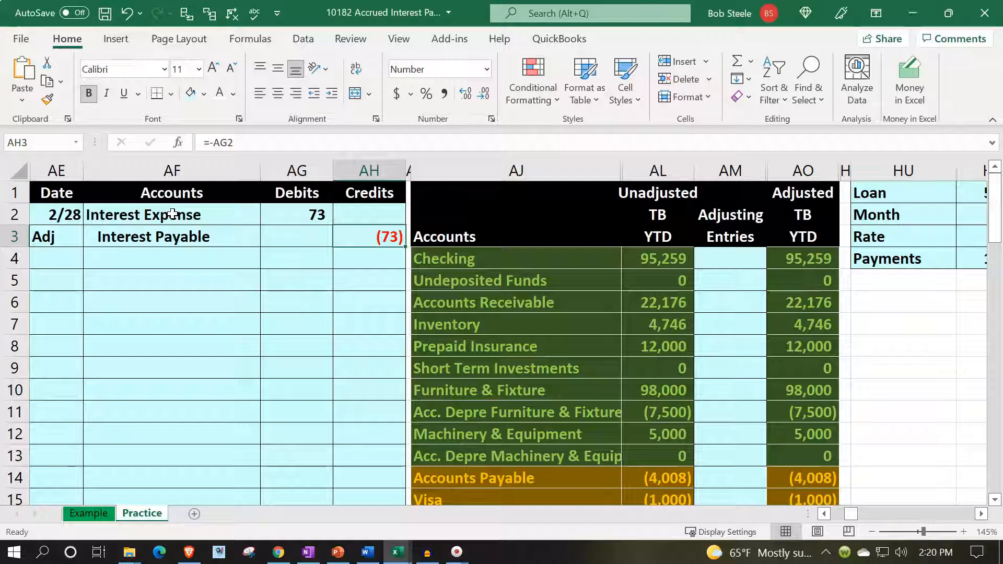
{"action": "left_click", "coordinate": [60, 239]}
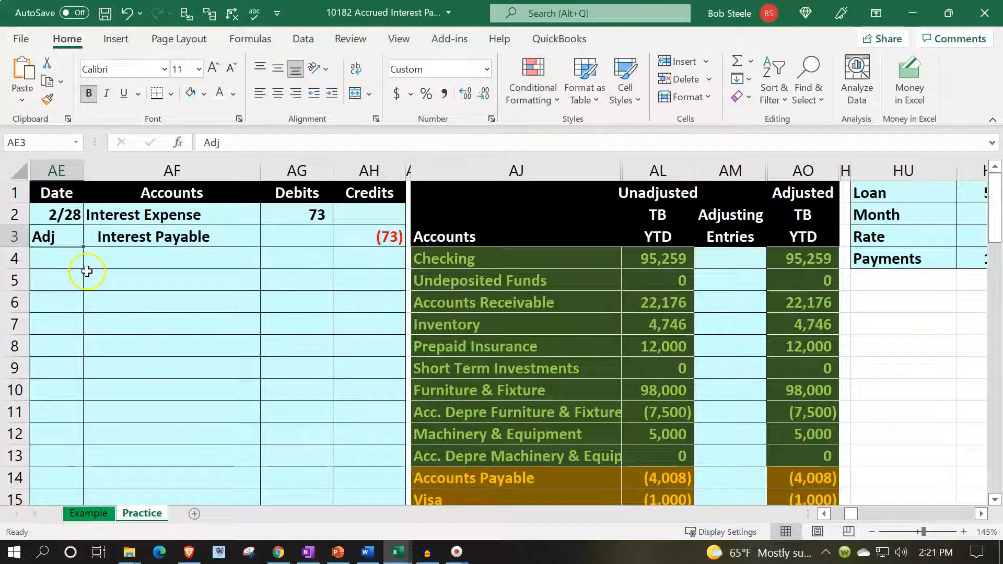
Add a note to the 2/28 date in AE2 reading "To record 1/2 month interest on loan according to amortization table".
{"action": "left_click", "coordinate": [63, 214]}
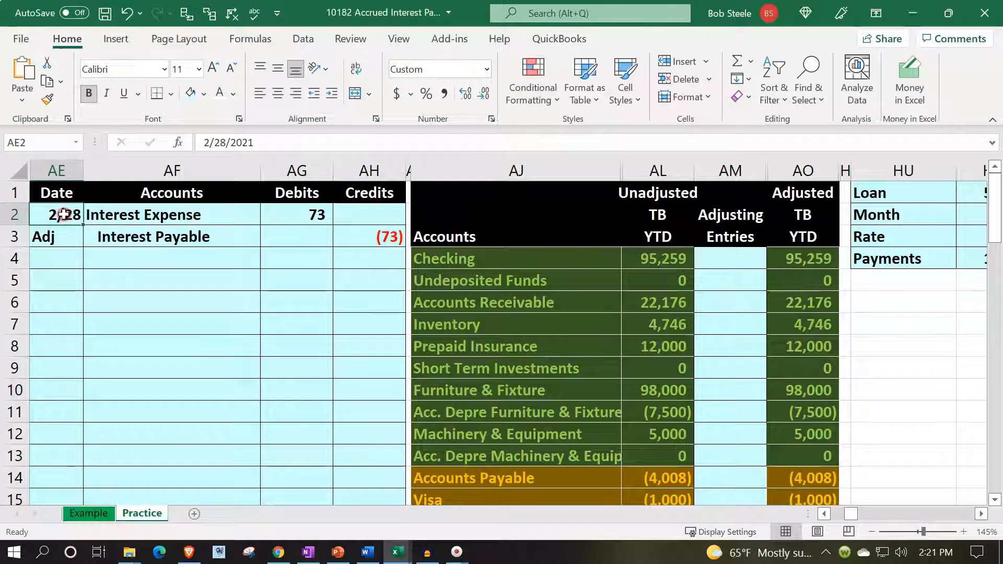
{"action": "right_click", "coordinate": [64, 214]}
{"action": "left_click", "coordinate": [54, 213]}
{"action": "right_click", "coordinate": [54, 214]}
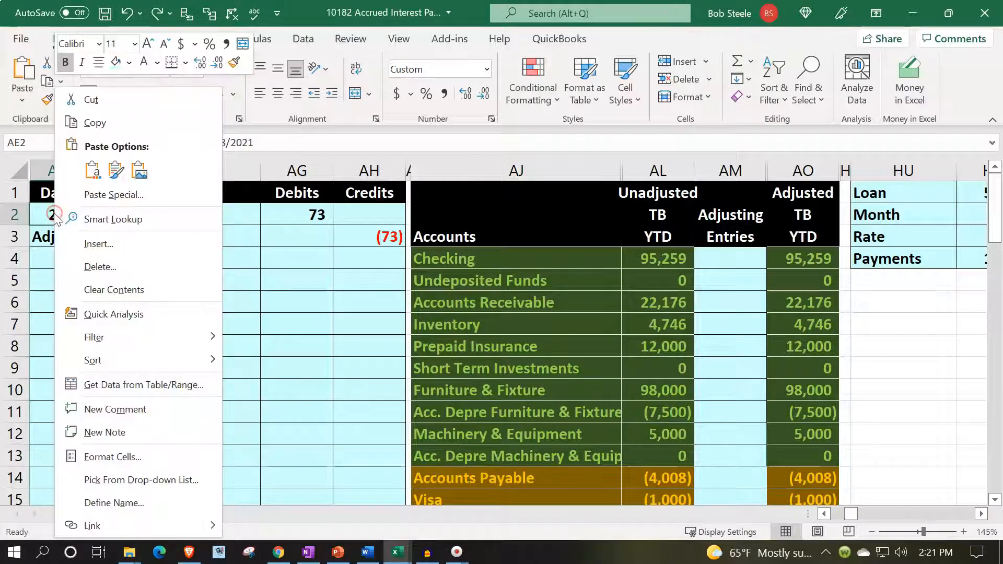
{"action": "left_click", "coordinate": [97, 431]}
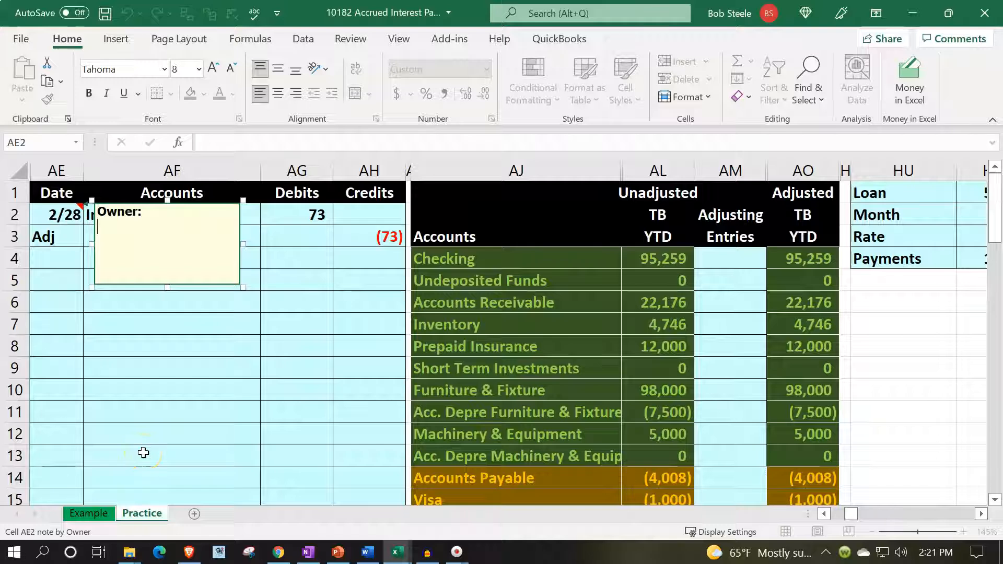
{"action": "type", "text": "To recor"}
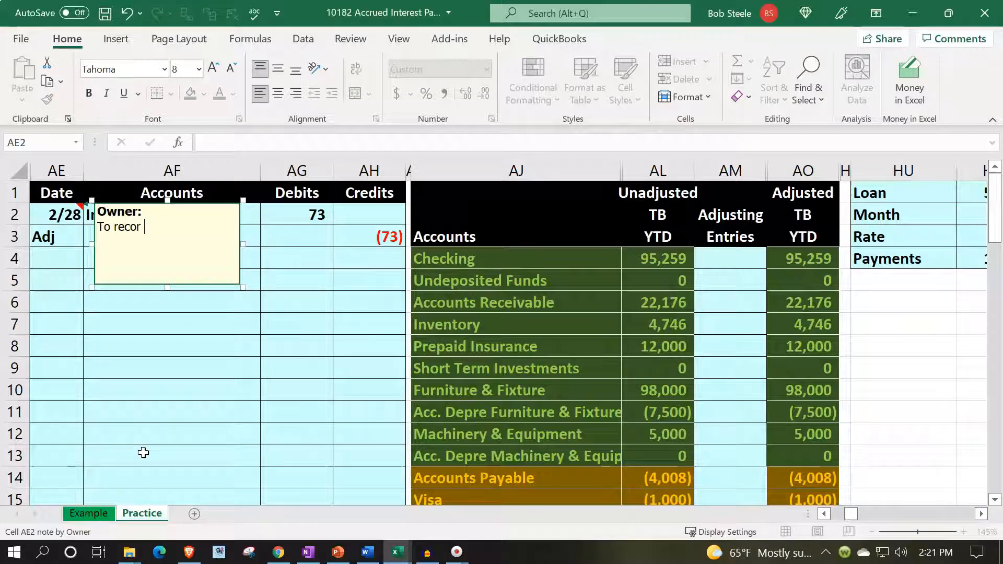
{"action": "type", "text": "d 1/2 month"}
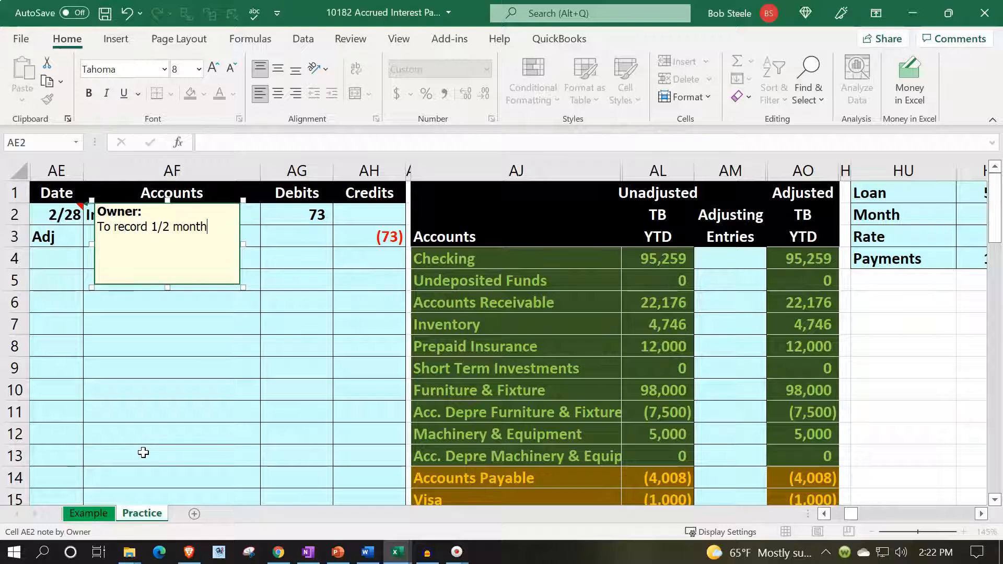
{"action": "type", "text": " interest on loan"}
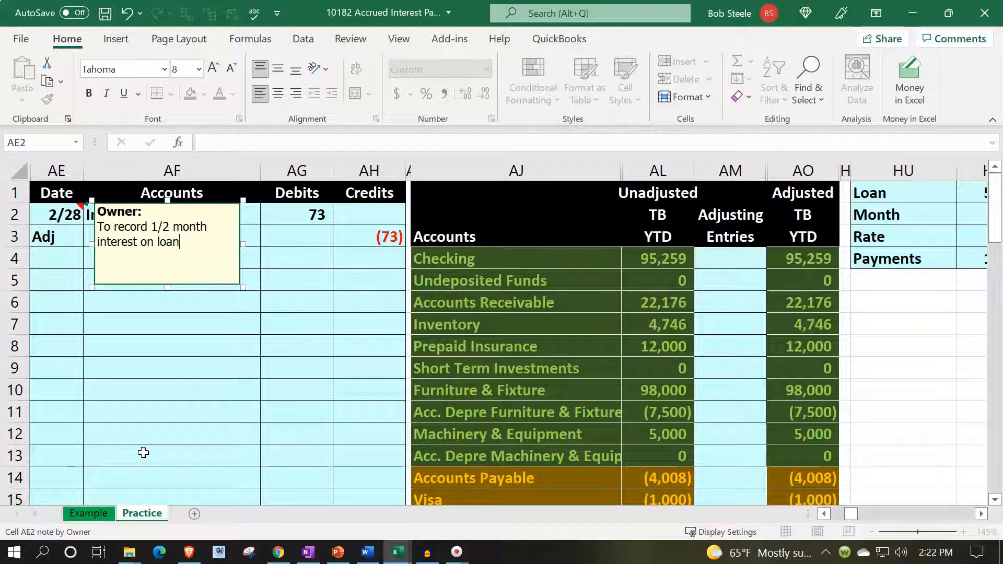
{"action": "type", "text": " according to amortiz"}
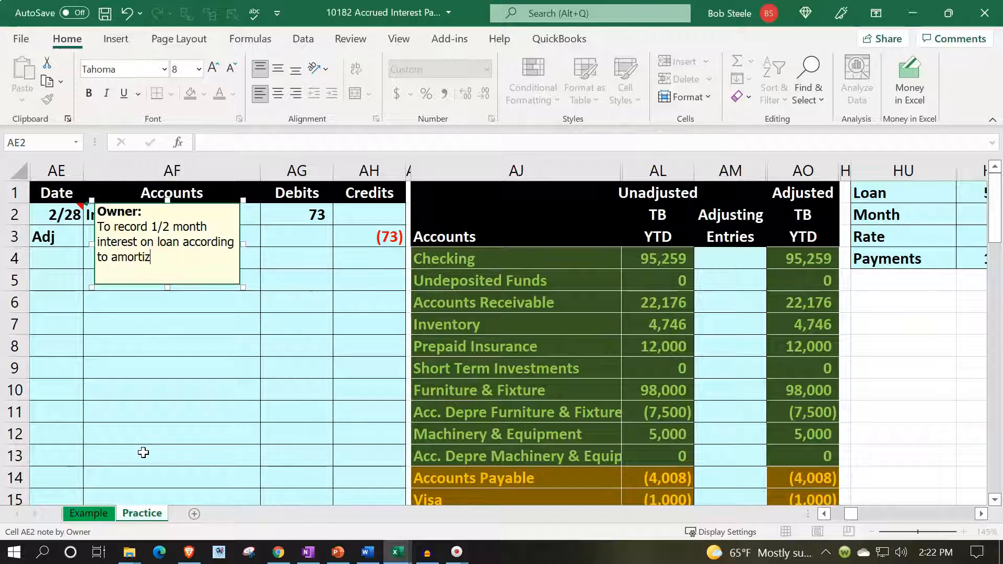
{"action": "type", "text": "ation table"}
{"action": "left_click", "coordinate": [143, 453]}
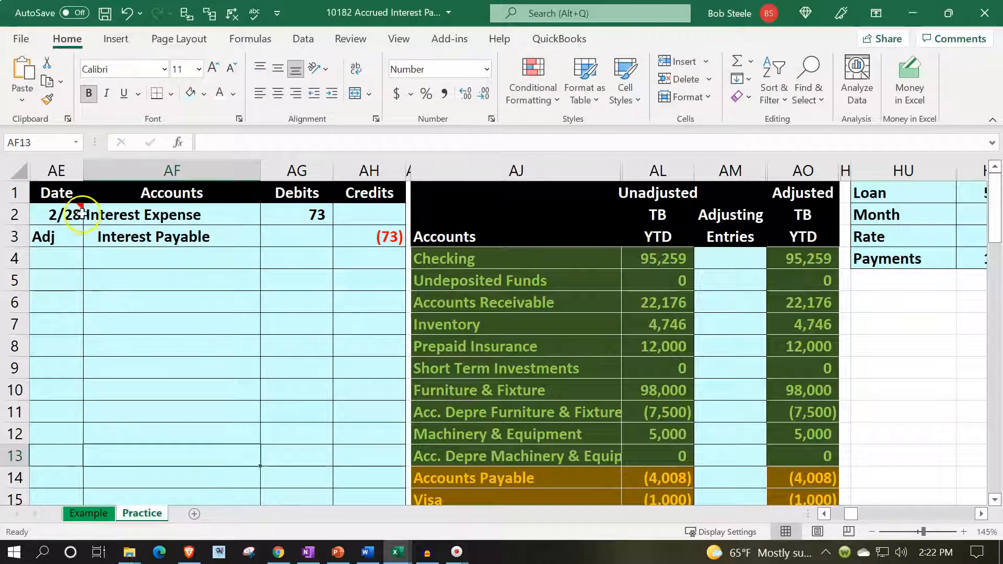
{"action": "mouse_move", "coordinate": [82, 210]}
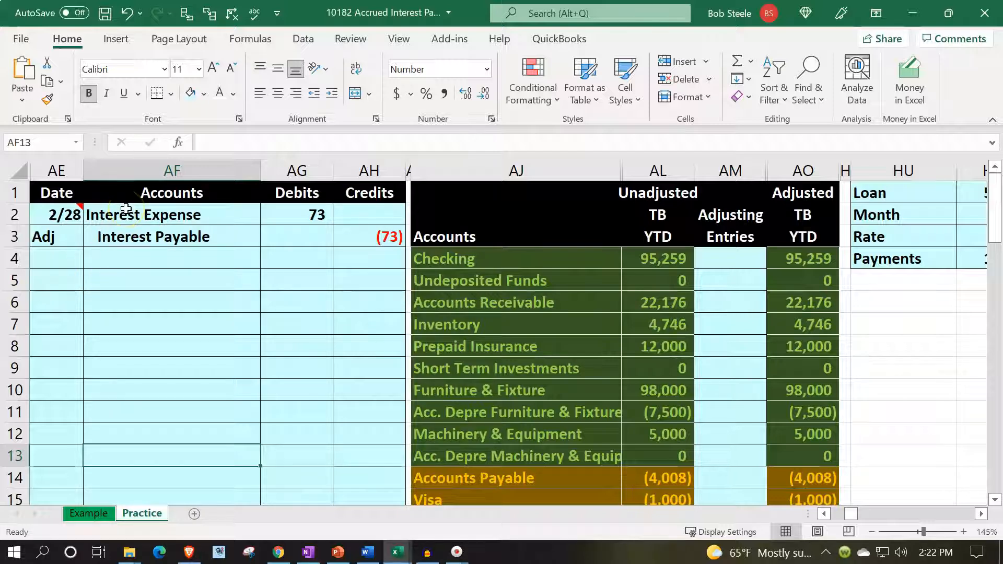
Post the debit to the trial balance by linking Interest Expense's adjusting entry cell AM38 to AG2, and check the adjusted balance and column totals.
{"action": "left_click", "coordinate": [278, 307]}
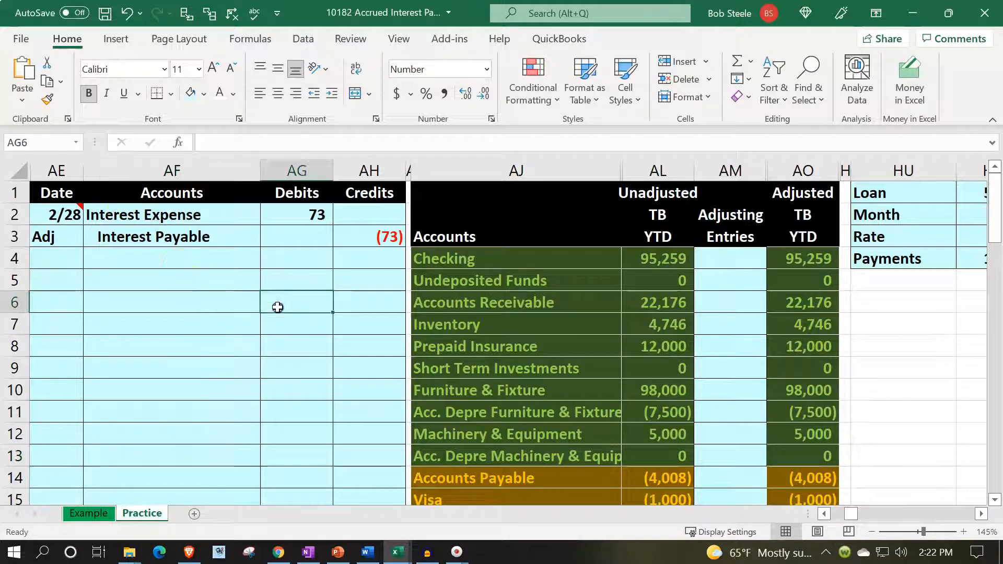
{"action": "scroll", "coordinate": [277, 307], "scroll_direction": "down", "scroll_amount": 10}
{"action": "scroll", "coordinate": [278, 307], "scroll_direction": "up", "scroll_amount": 10}
{"action": "left_click", "coordinate": [225, 224]}
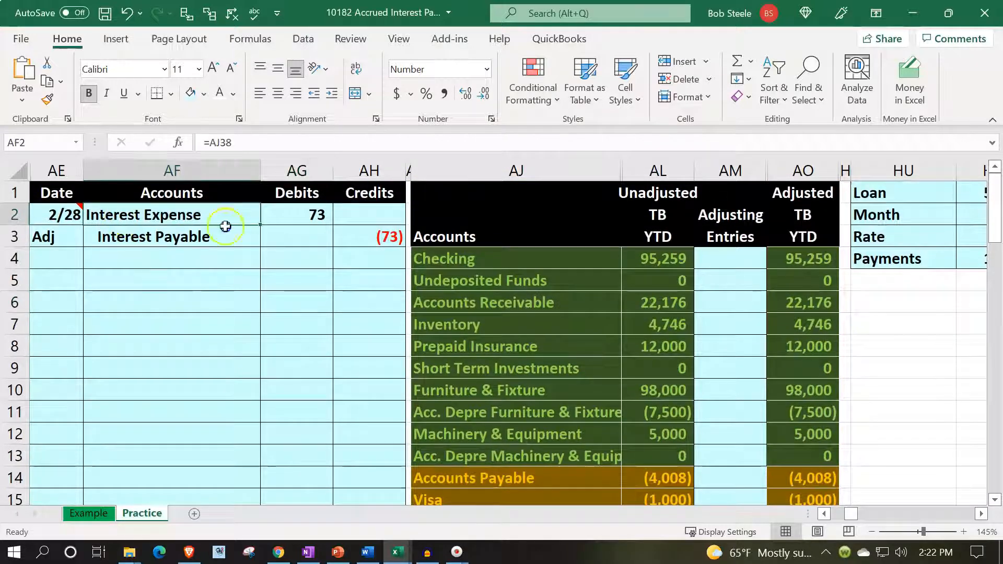
{"action": "left_click_drag", "start_coordinate": [226, 226], "coordinate": [313, 213]}
{"action": "scroll", "coordinate": [511, 347], "scroll_direction": "down", "scroll_amount": 6}
{"action": "scroll", "coordinate": [511, 347], "scroll_direction": "down", "scroll_amount": 3}
{"action": "left_click", "coordinate": [738, 412]}
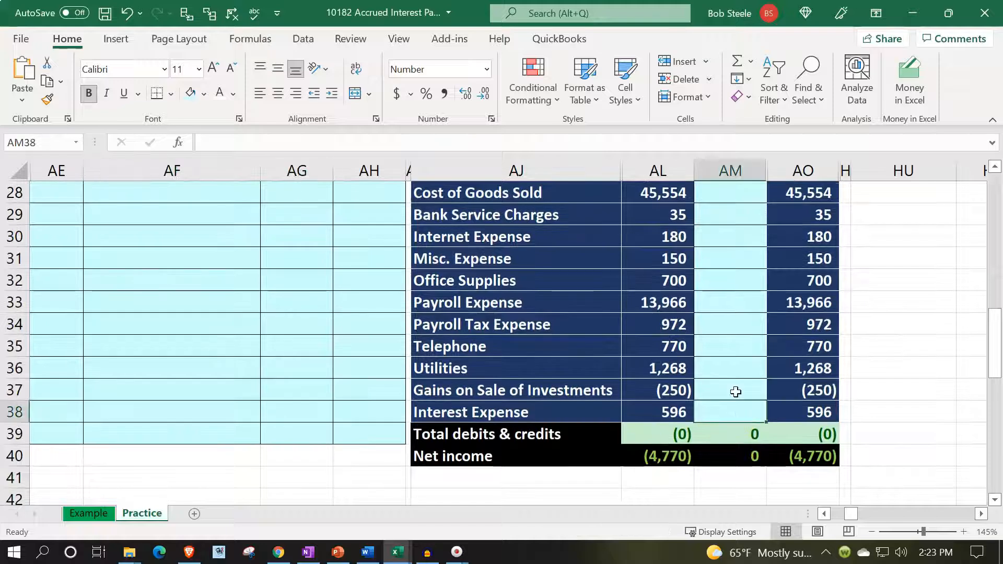
{"action": "type", "text": "="}
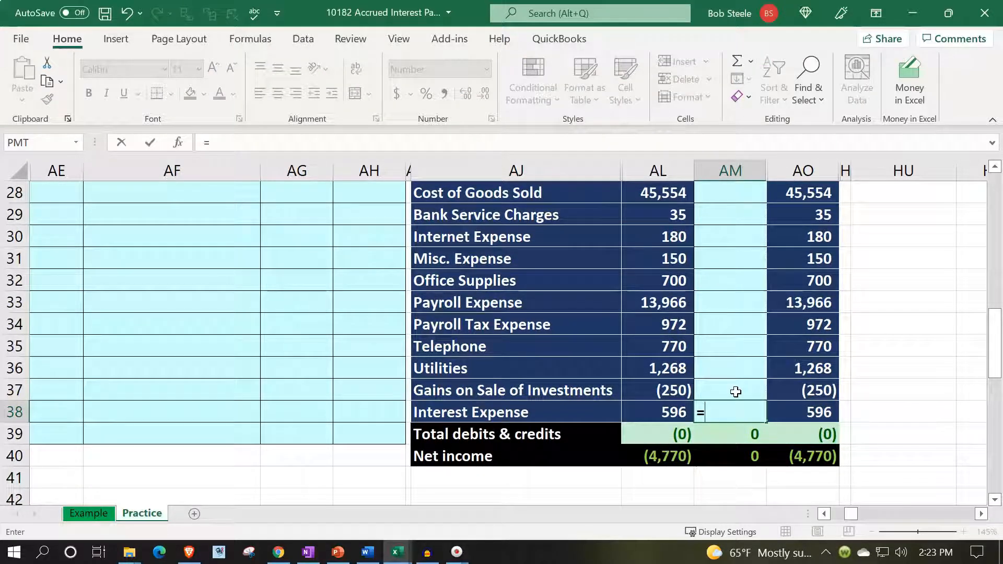
{"action": "scroll", "coordinate": [418, 441], "scroll_direction": "up", "scroll_amount": 9}
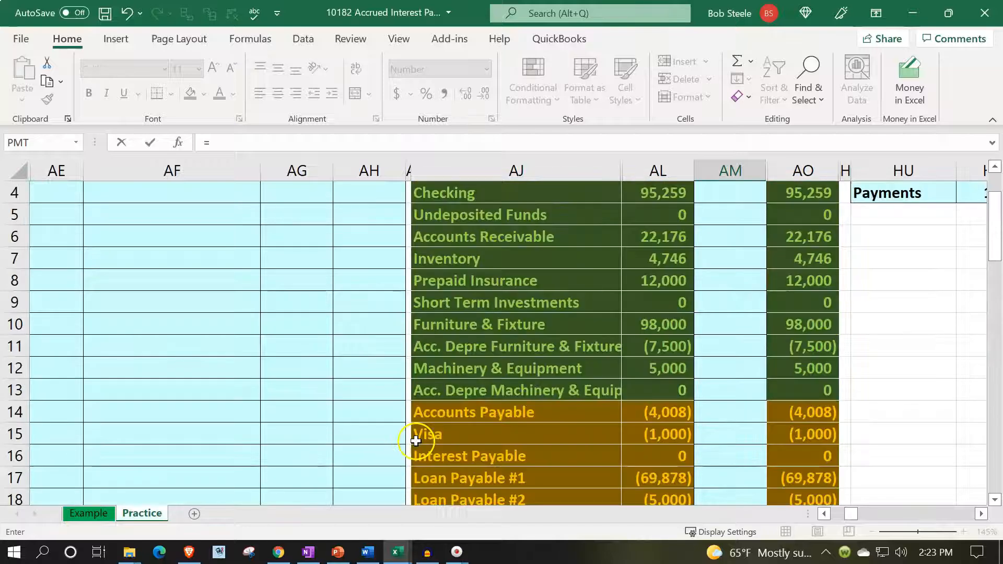
{"action": "left_click", "coordinate": [318, 220]}
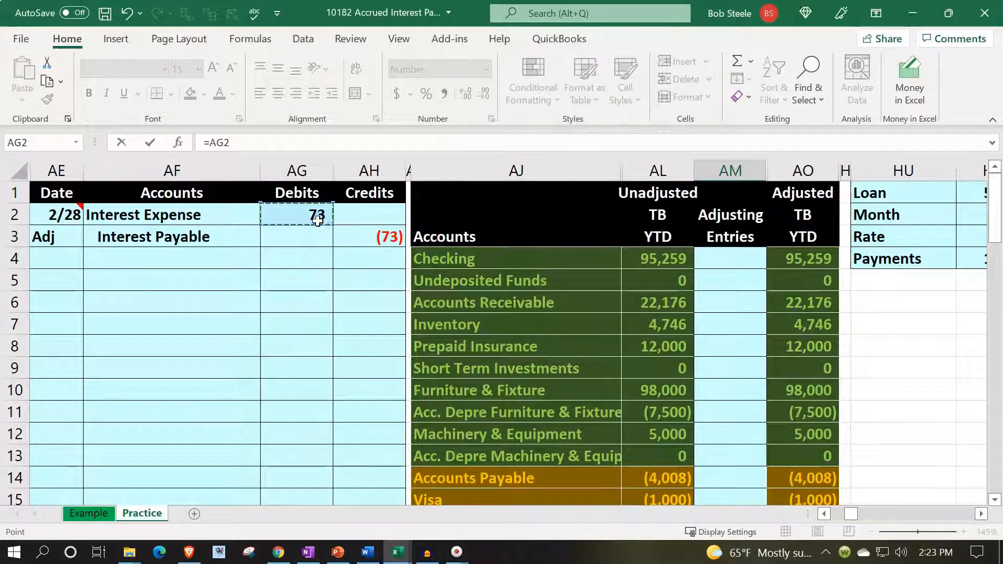
{"action": "key", "text": "Return"}
{"action": "key", "text": "Up"}
{"action": "key", "text": "Left"}
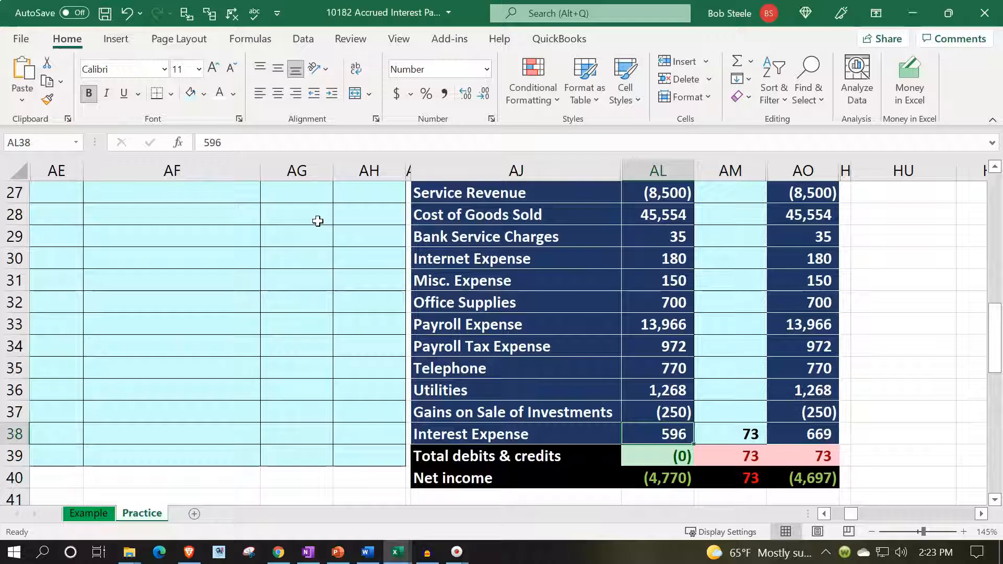
{"action": "key", "text": "Right"}
{"action": "key", "text": "Right"}
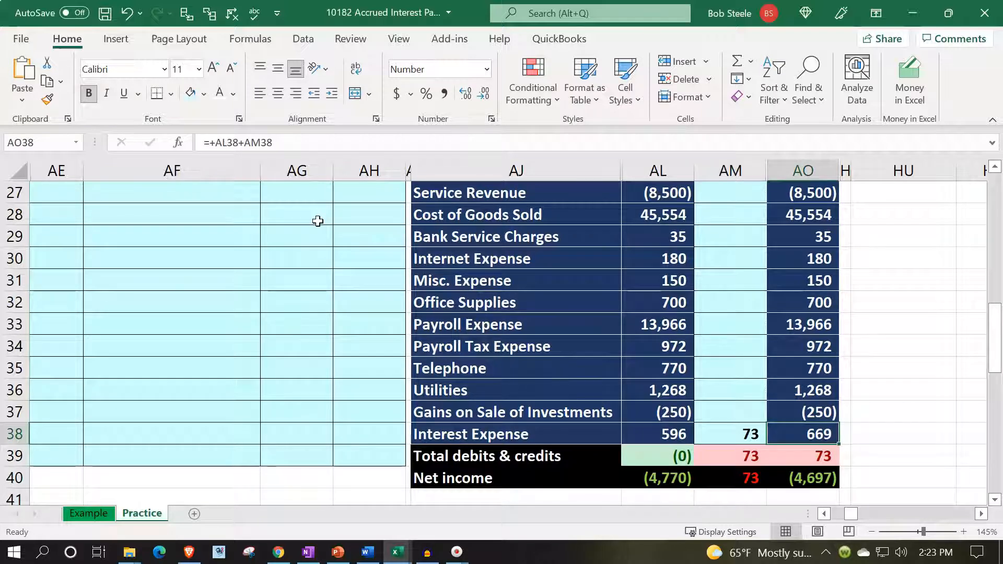
{"action": "key", "text": "Down"}
{"action": "key", "text": "Left"}
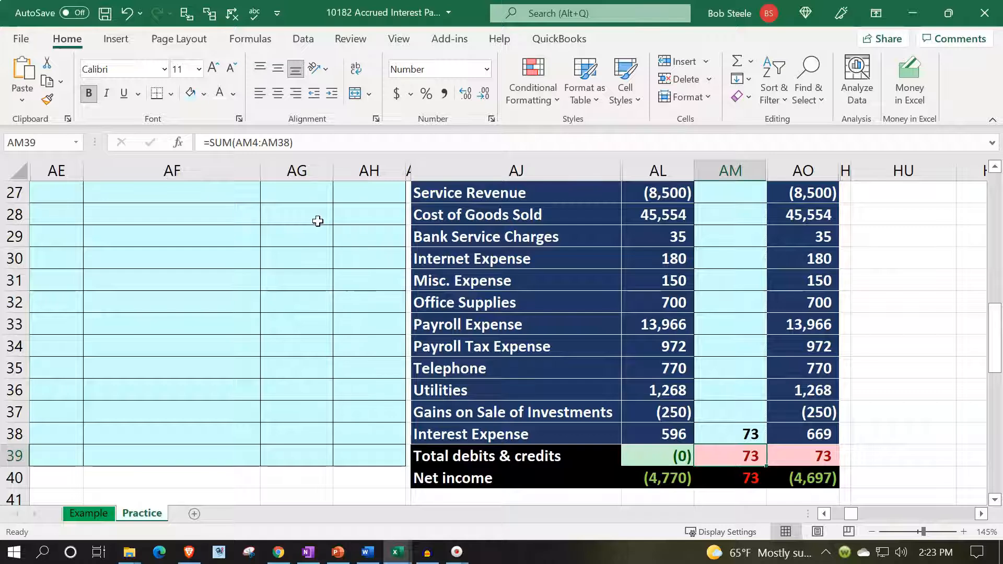
Examine the Net income formulas in row 40 for the unadjusted, adjusting entries and adjusted columns of the trial balance.
{"action": "scroll", "coordinate": [326, 224], "scroll_direction": "down", "scroll_amount": 1}
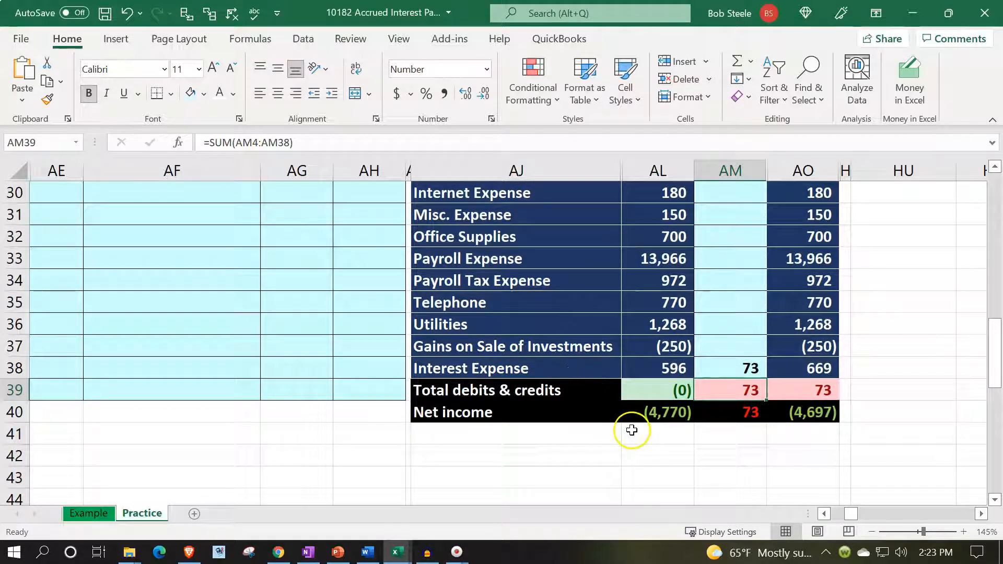
{"action": "double_click", "coordinate": [657, 415]}
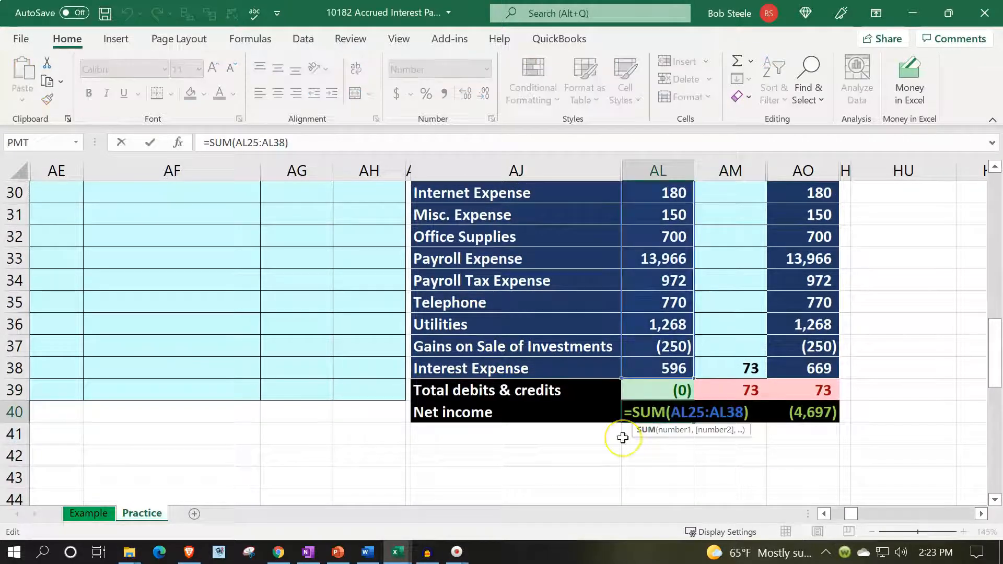
{"action": "key", "text": "Return"}
{"action": "double_click", "coordinate": [650, 412]}
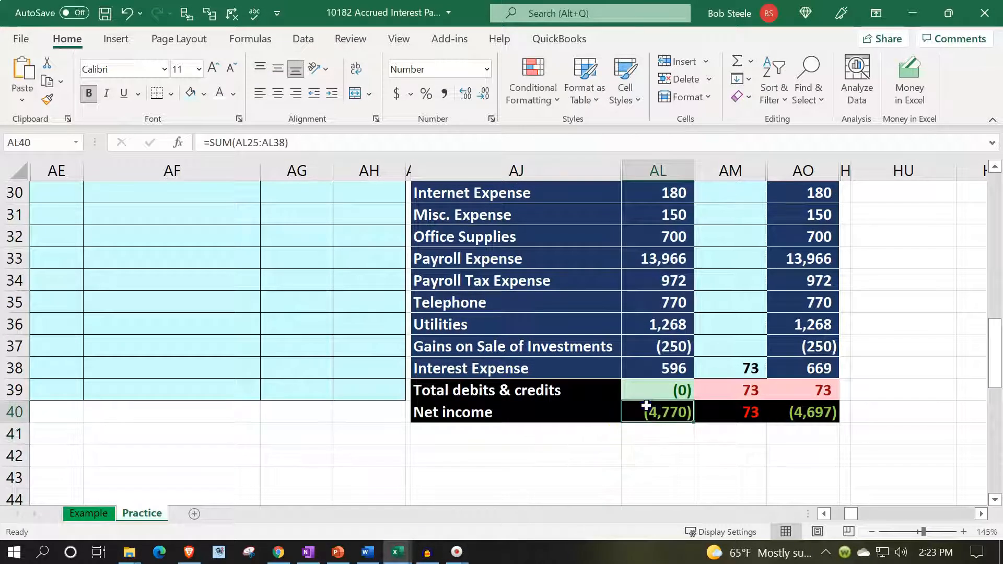
{"action": "scroll", "coordinate": [575, 366], "scroll_direction": "up", "scroll_amount": 2}
{"action": "scroll", "coordinate": [612, 313], "scroll_direction": "down", "scroll_amount": 1}
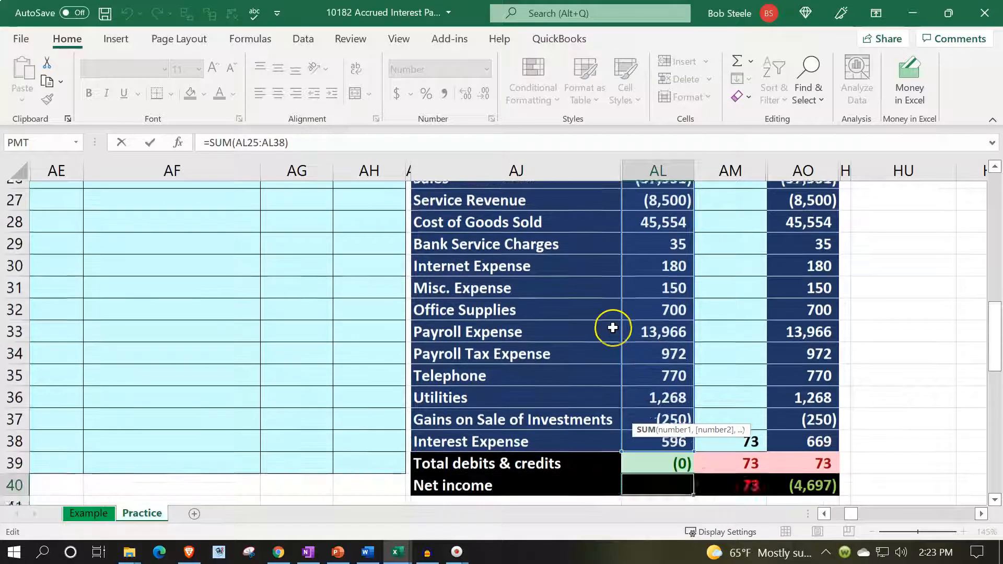
{"action": "key", "text": "Return"}
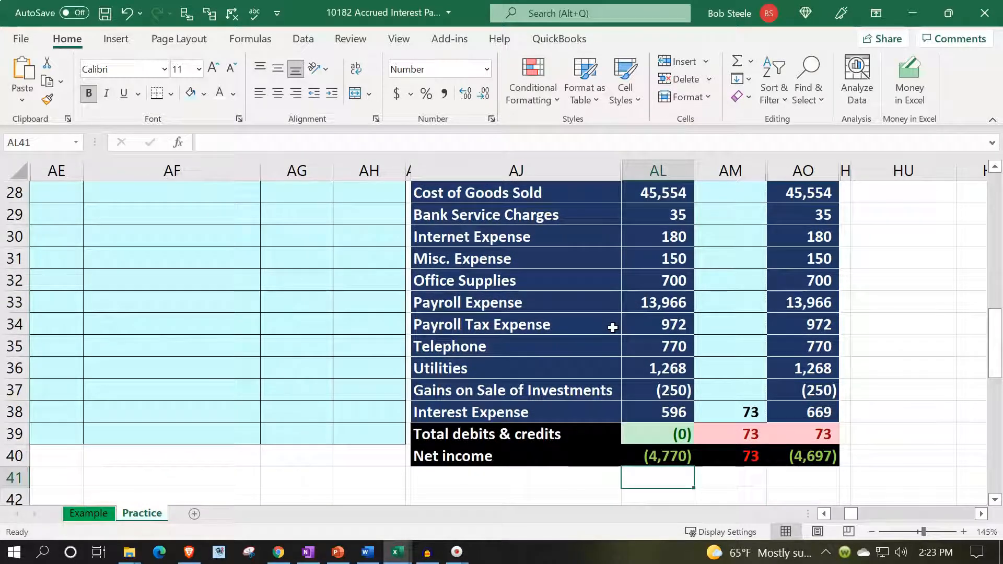
{"action": "key", "text": "Up"}
{"action": "key", "text": "Right"}
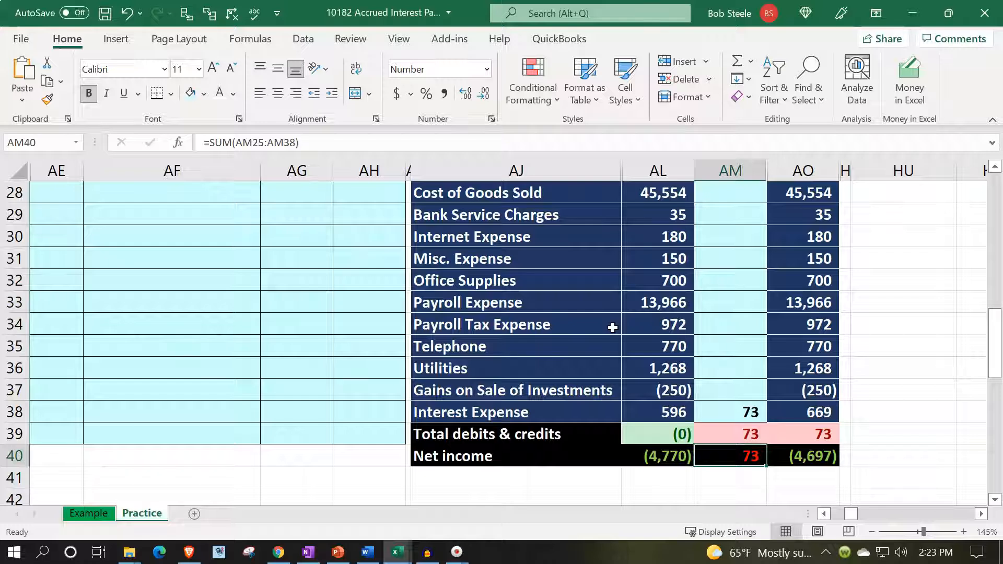
{"action": "key", "text": "Right"}
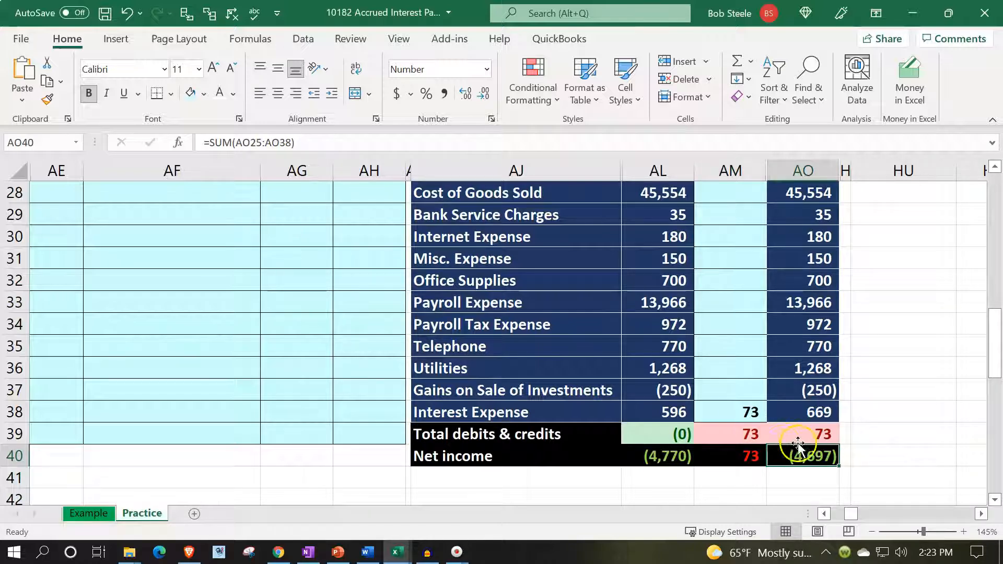
{"action": "double_click", "coordinate": [818, 452]}
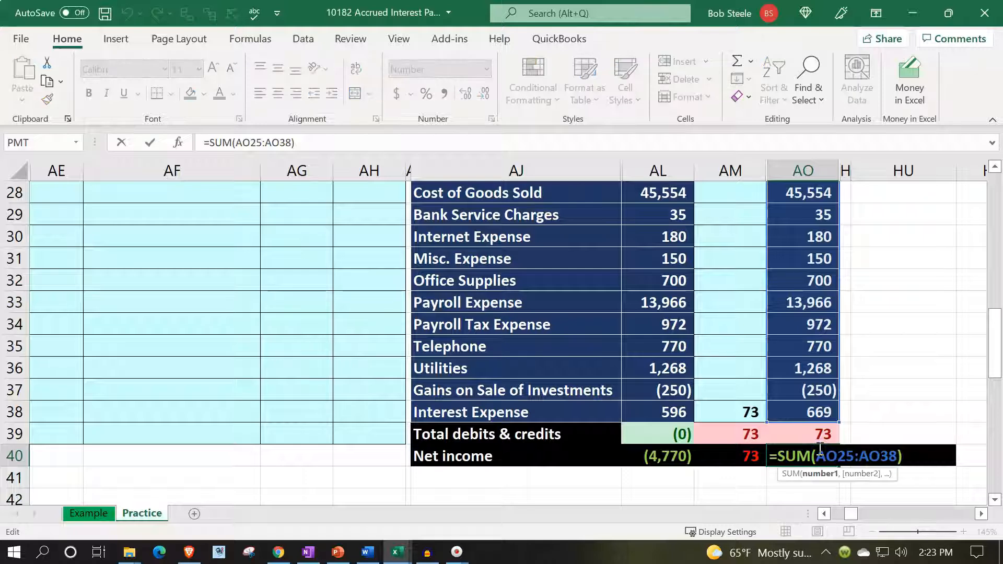
{"action": "key", "text": "Return"}
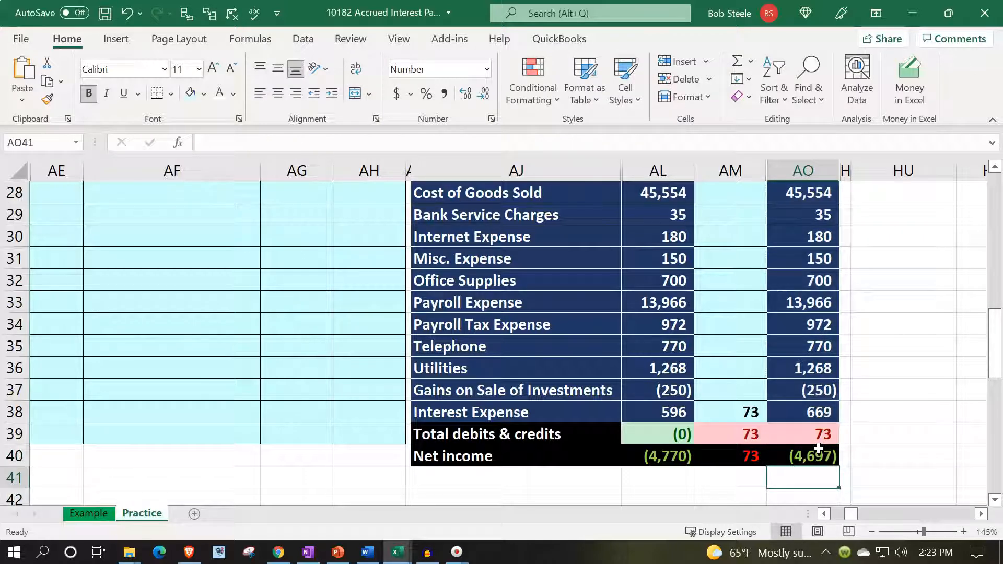
Post the credit to the trial balance by linking Interest Payable's adjusting entry cell AM16 to AH3, and check the adjusted balance.
{"action": "scroll", "coordinate": [819, 448], "scroll_direction": "up", "scroll_amount": 9}
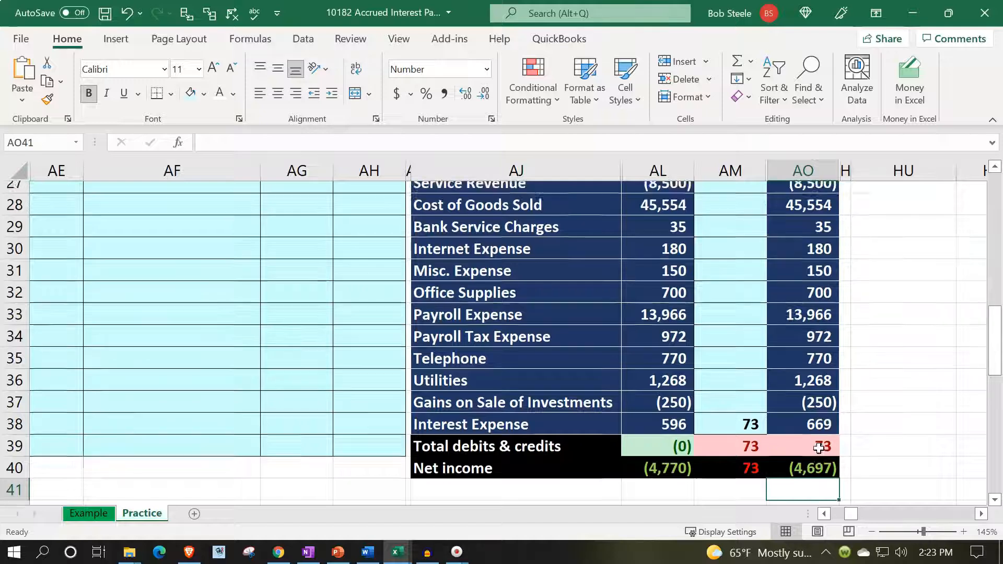
{"action": "left_click_drag", "start_coordinate": [224, 239], "coordinate": [354, 230]}
{"action": "scroll", "coordinate": [390, 323], "scroll_direction": "down", "scroll_amount": 1}
{"action": "scroll", "coordinate": [391, 323], "scroll_direction": "down", "scroll_amount": 2}
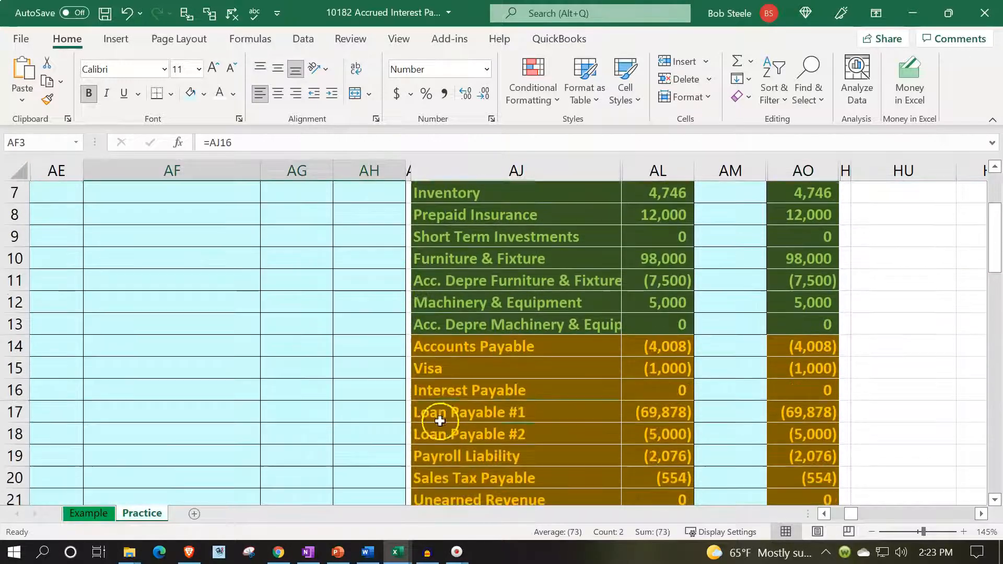
{"action": "left_click", "coordinate": [440, 417]}
{"action": "key", "text": "Up"}
{"action": "key", "text": "Right"}
{"action": "key", "text": "Right"}
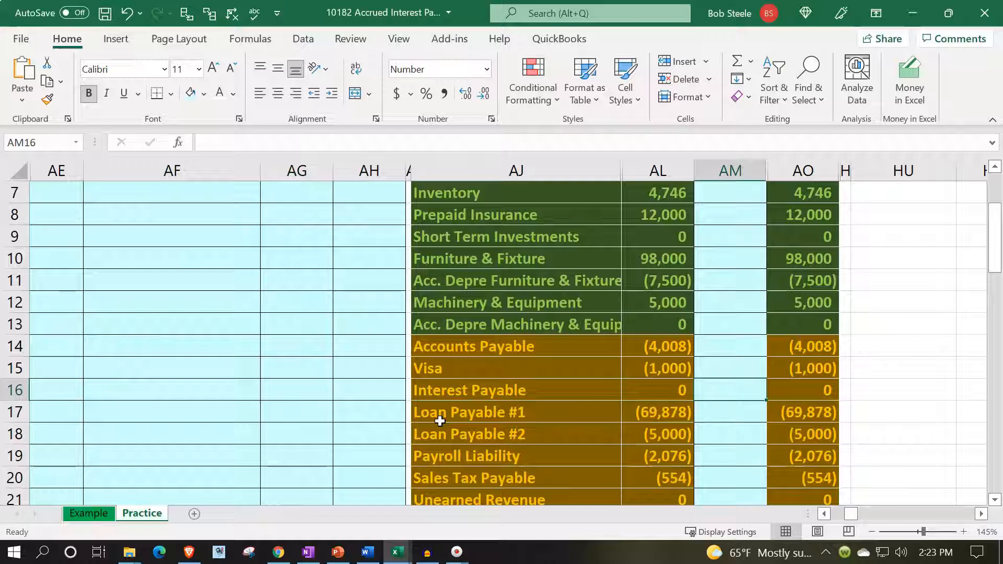
{"action": "type", "text": "="}
{"action": "key", "text": "Left"}
{"action": "key", "text": "Left"}
{"action": "key", "text": "Left"}
{"action": "key", "text": "Left"}
{"action": "key", "text": "Up"}
{"action": "key", "text": "Up"}
{"action": "key", "text": "Up"}
{"action": "key", "text": "Up"}
{"action": "key", "text": "Up"}
{"action": "key", "text": "Up"}
{"action": "key", "text": "Up"}
{"action": "key", "text": "Up"}
{"action": "key", "text": "Up"}
{"action": "key", "text": "Up"}
{"action": "key", "text": "Up"}
{"action": "key", "text": "Up"}
{"action": "key", "text": "Up"}
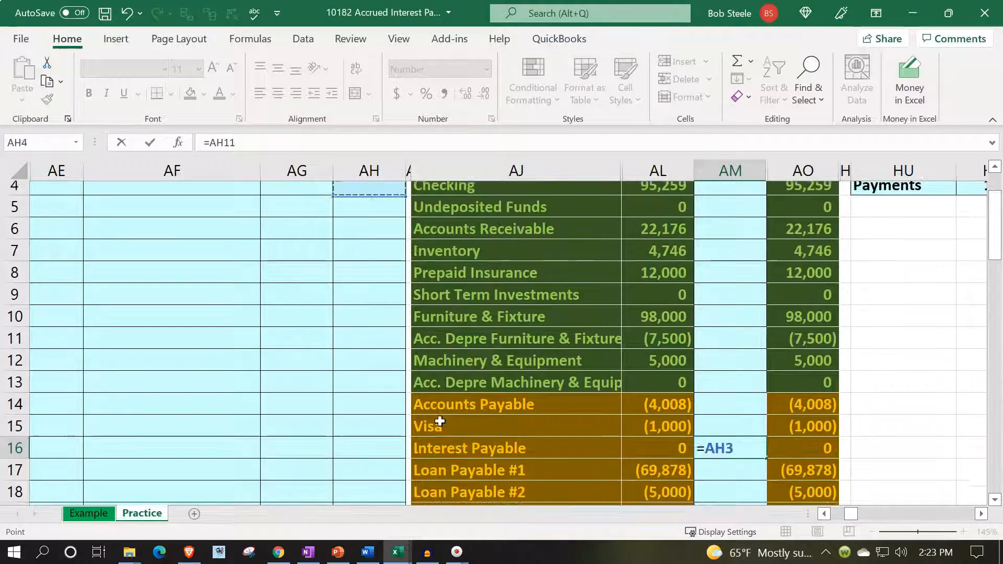
{"action": "key", "text": "Tab"}
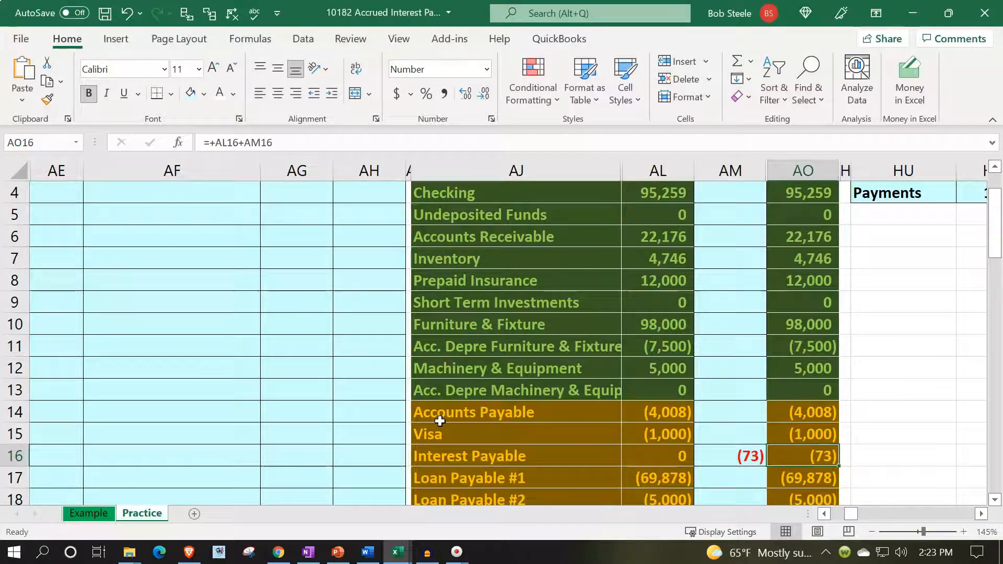
{"action": "scroll", "coordinate": [440, 421], "scroll_direction": "down", "scroll_amount": 2}
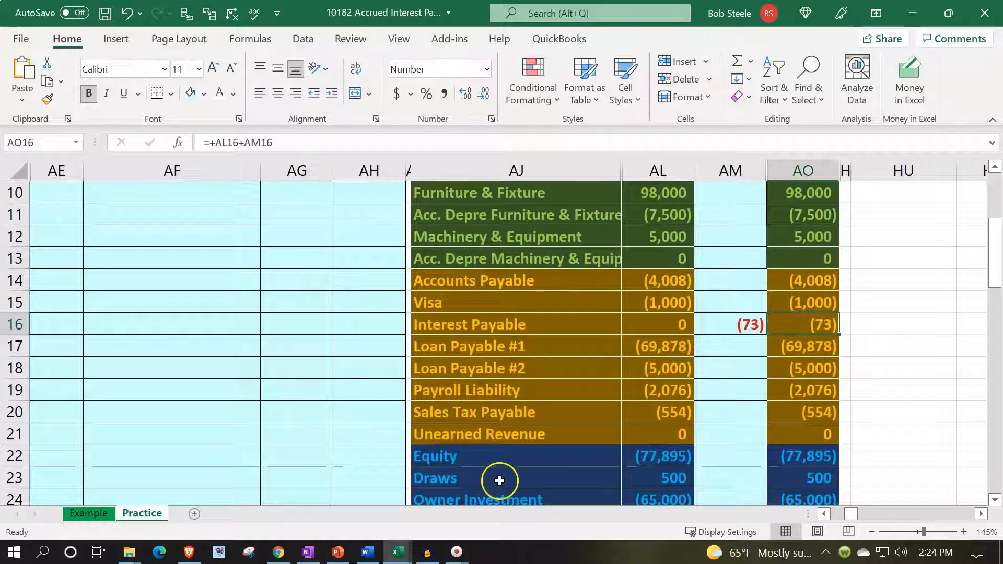
{"action": "scroll", "coordinate": [501, 476], "scroll_direction": "up", "scroll_amount": 3}
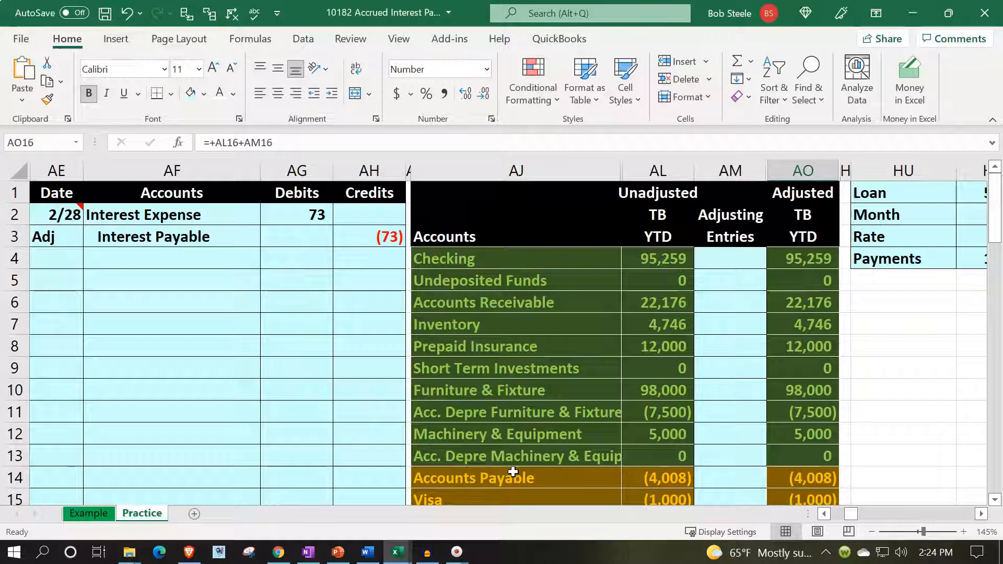
Review the loan amortization table's 3/15 and 4/15 payment, interest and loan reduction figures, and return to the journal entry.
{"action": "left_click", "coordinate": [761, 301]}
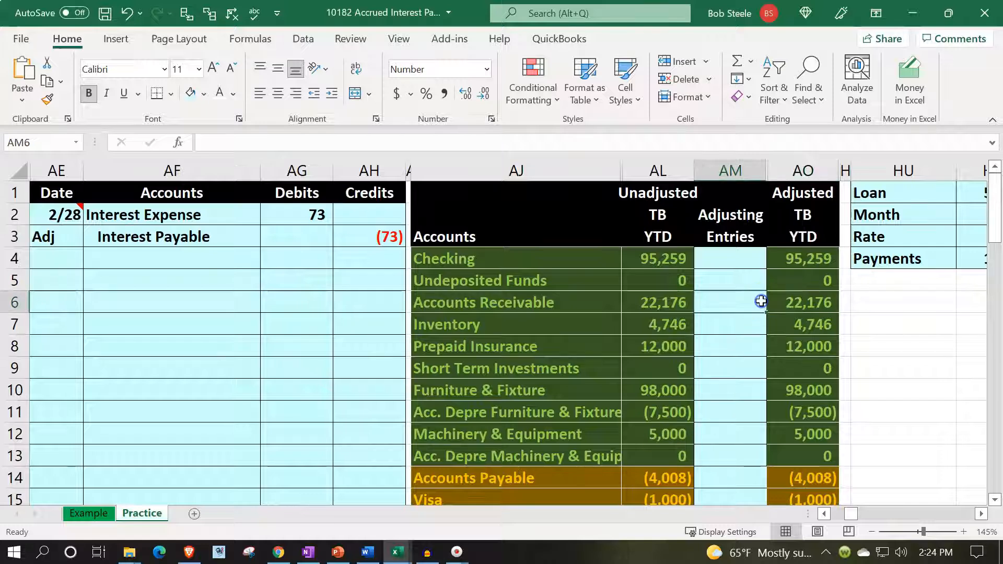
{"action": "key", "text": "Right"}
{"action": "key", "text": "Right"}
{"action": "key", "text": "Right"}
{"action": "key", "text": "Right"}
{"action": "key", "text": "Right"}
{"action": "key", "text": "Right"}
{"action": "key", "text": "Right"}
{"action": "key", "text": "Right"}
{"action": "key", "text": "Right"}
{"action": "key", "text": "Right"}
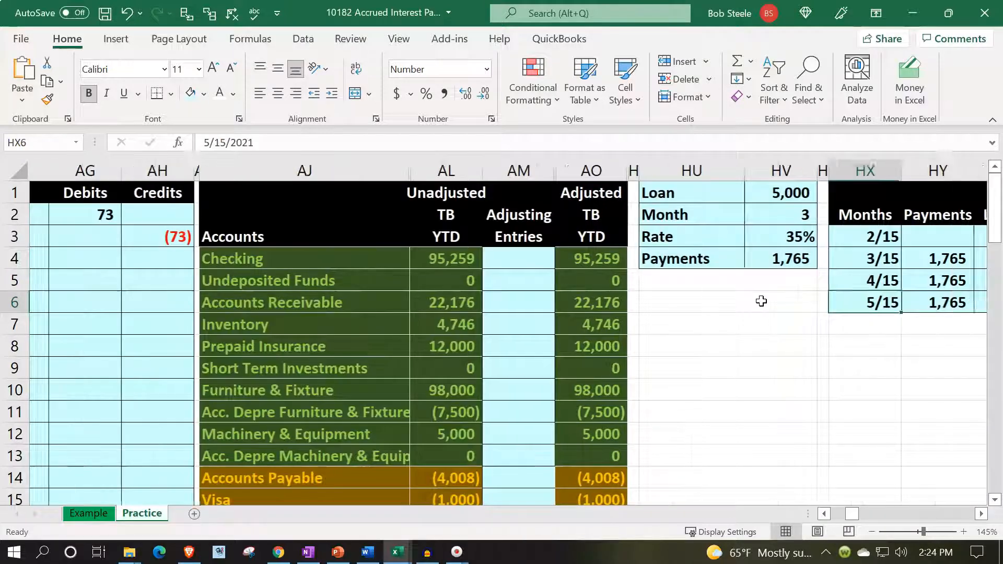
{"action": "key", "text": "Right"}
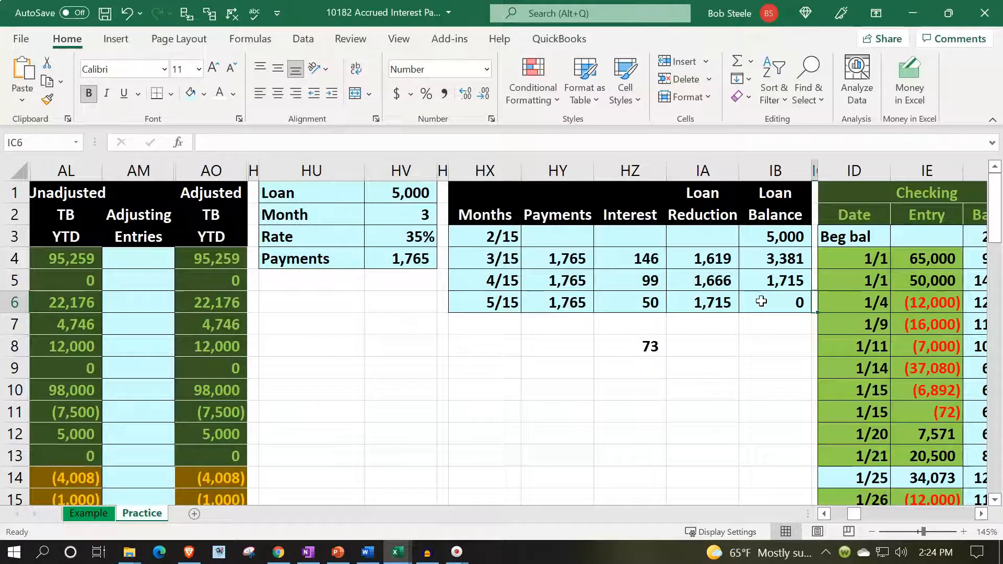
{"action": "left_click_drag", "start_coordinate": [504, 258], "coordinate": [659, 268]}
{"action": "left_click_drag", "start_coordinate": [504, 281], "coordinate": [707, 292]}
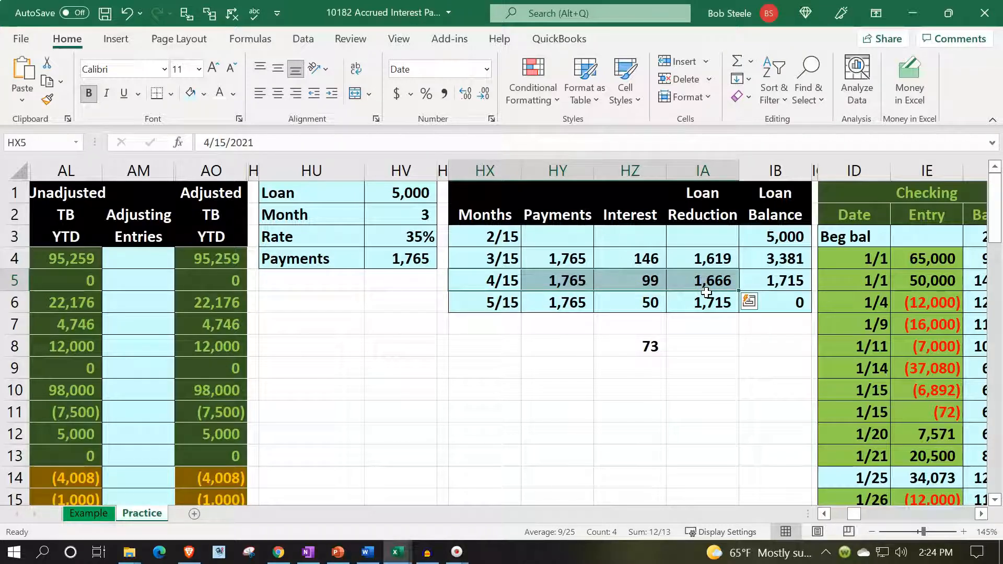
{"action": "key", "text": "Home"}
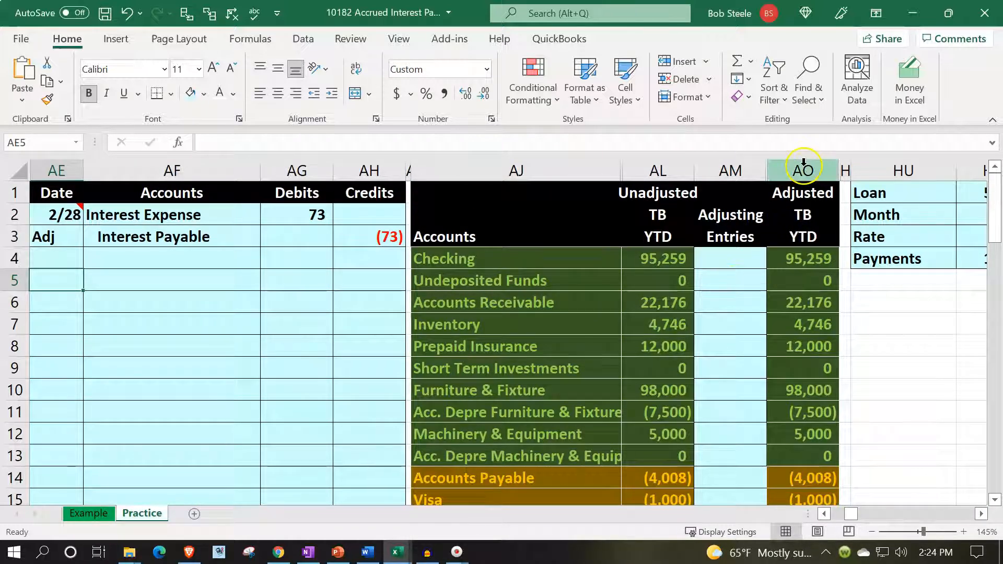
Unhide the columns between AO and HU and look over the Reversing Entries and 3/01 Trial Balance columns down to the totals.
{"action": "left_click_drag", "start_coordinate": [802, 170], "coordinate": [874, 170]}
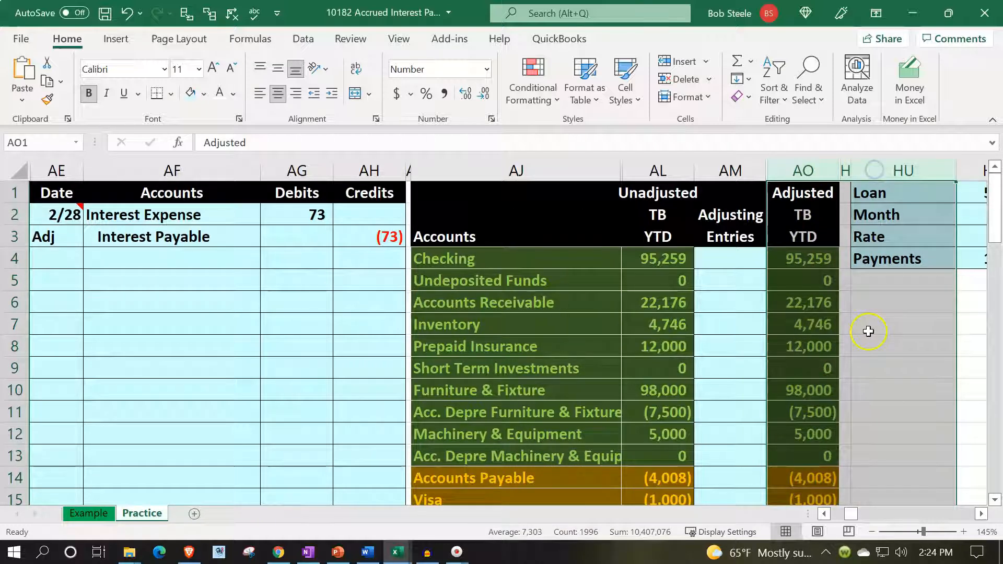
{"action": "right_click", "coordinate": [870, 329]}
{"action": "left_click", "coordinate": [884, 319]}
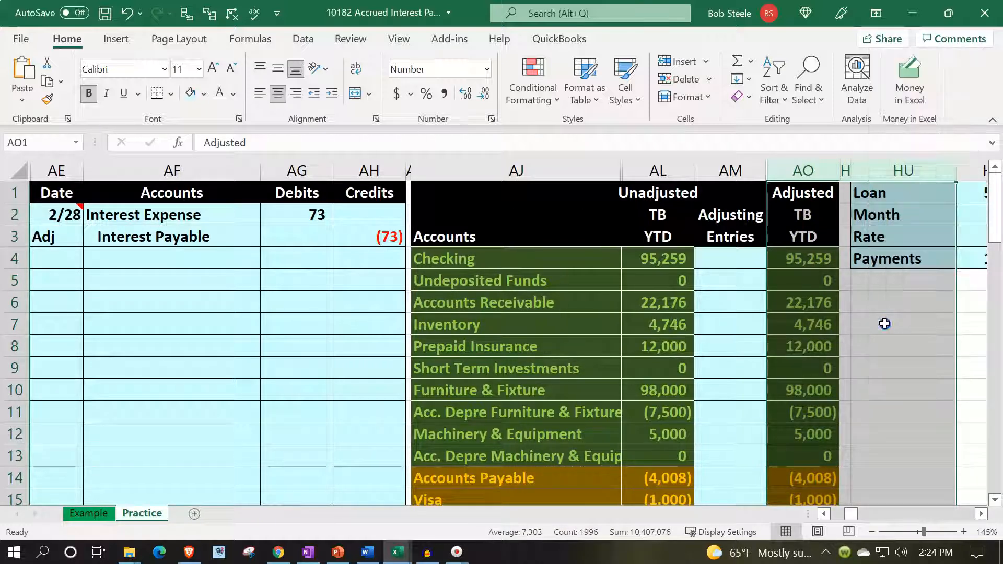
{"action": "left_click", "coordinate": [892, 290]}
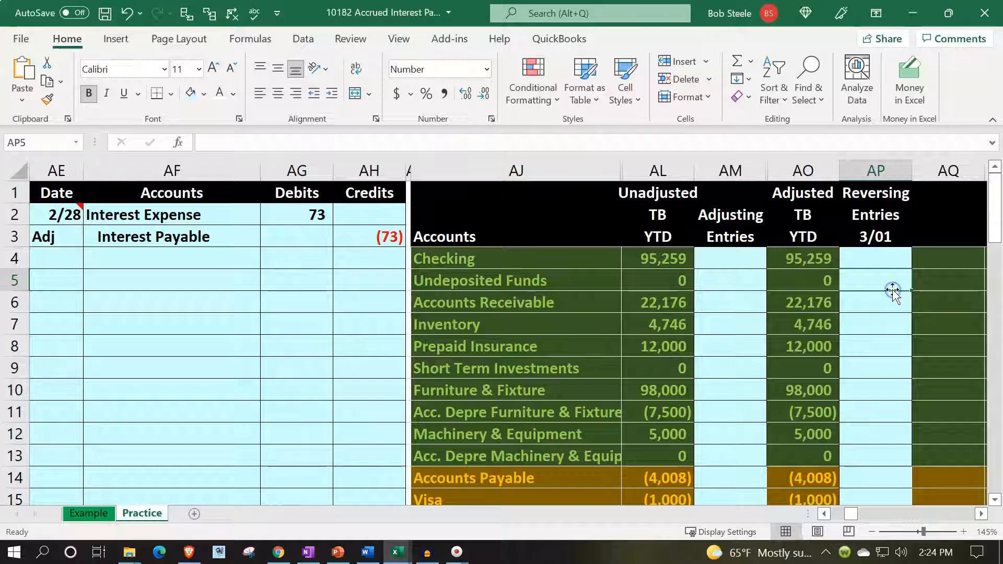
{"action": "key", "text": "Right"}
{"action": "key", "text": "Right"}
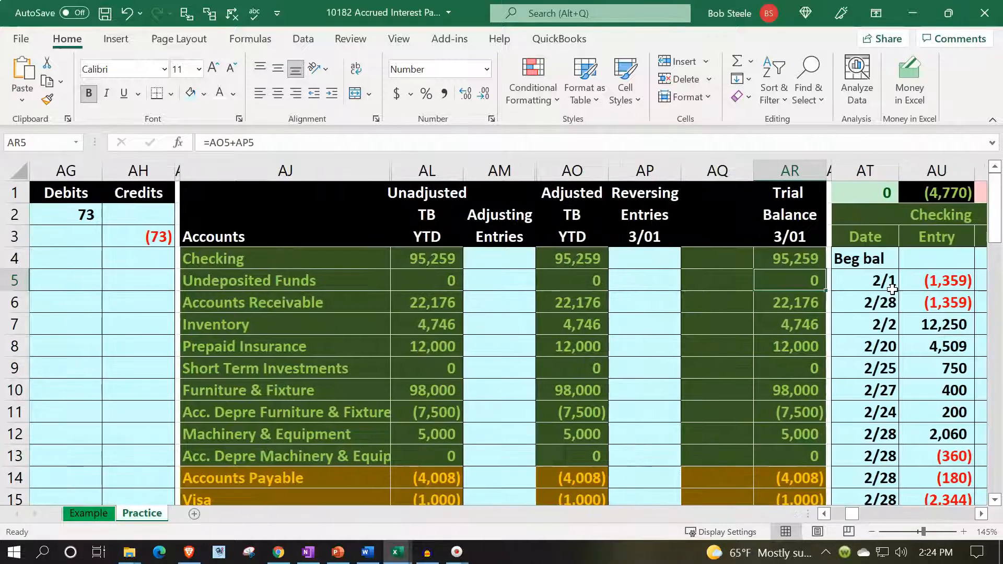
{"action": "scroll", "coordinate": [707, 355], "scroll_direction": "down", "scroll_amount": 9}
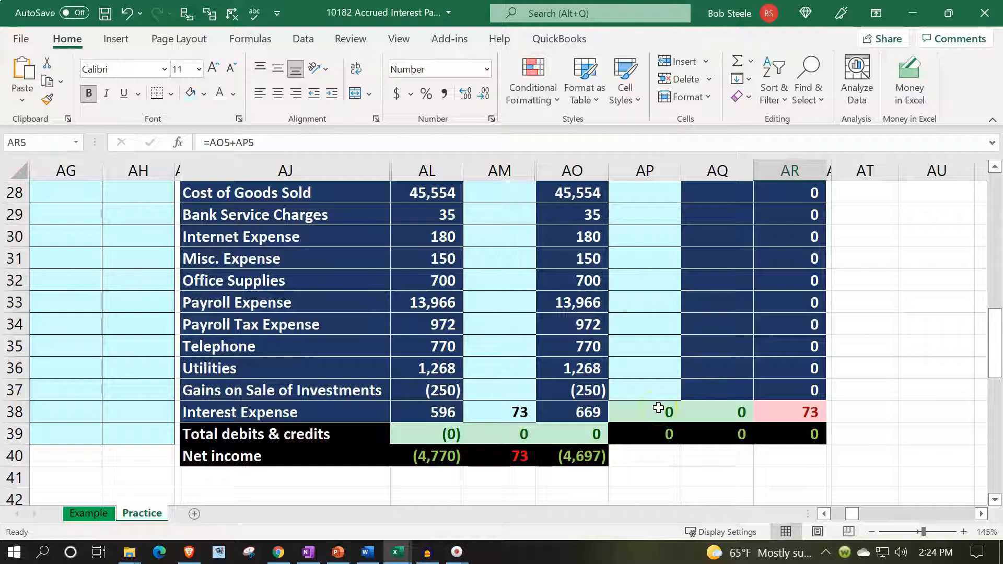
{"action": "scroll", "coordinate": [658, 408], "scroll_direction": "up", "scroll_amount": 9}
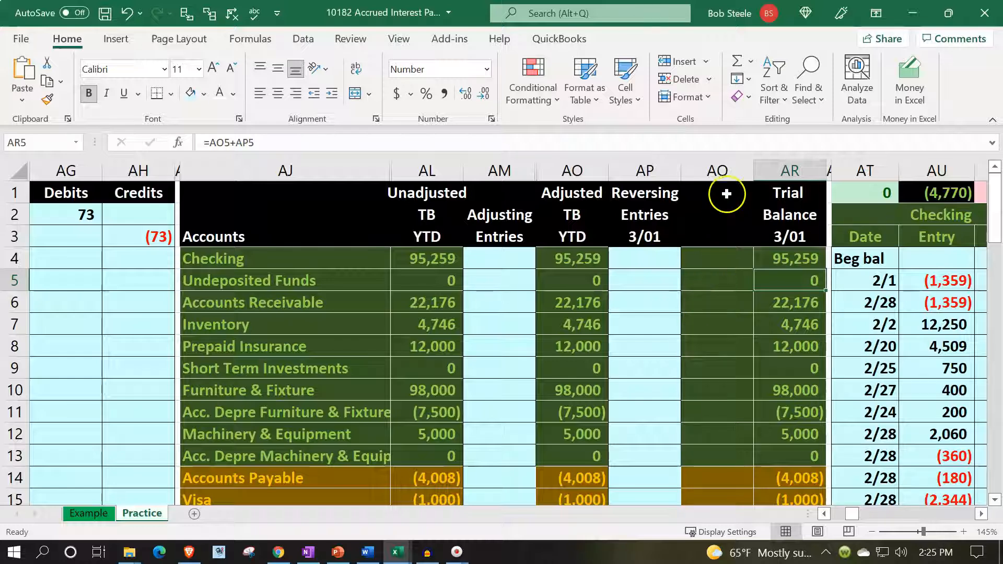
Delete the blank column AQ between the Reversing Entries and 3/01 Trial Balance columns.
{"action": "left_click", "coordinate": [723, 171]}
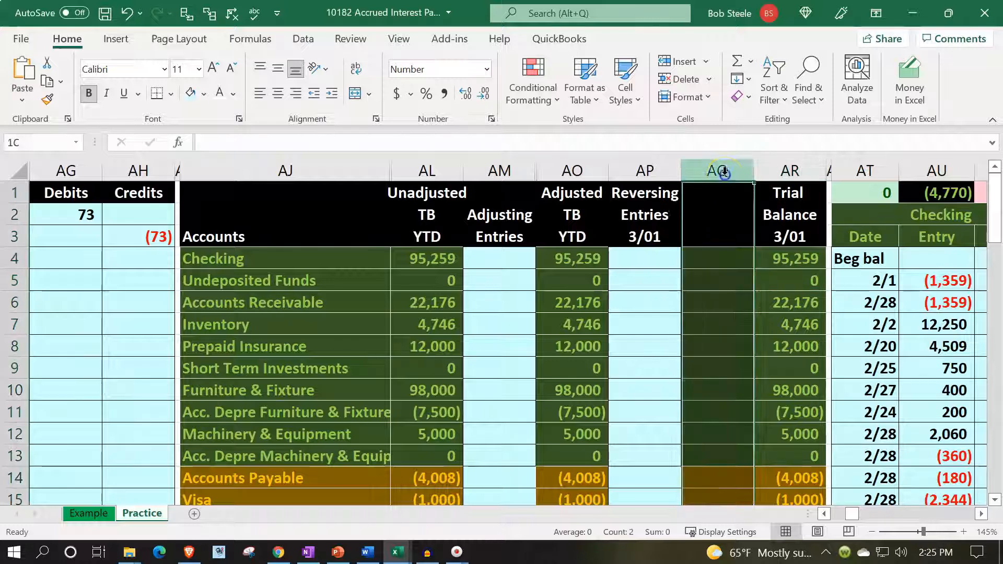
{"action": "right_click", "coordinate": [731, 331]}
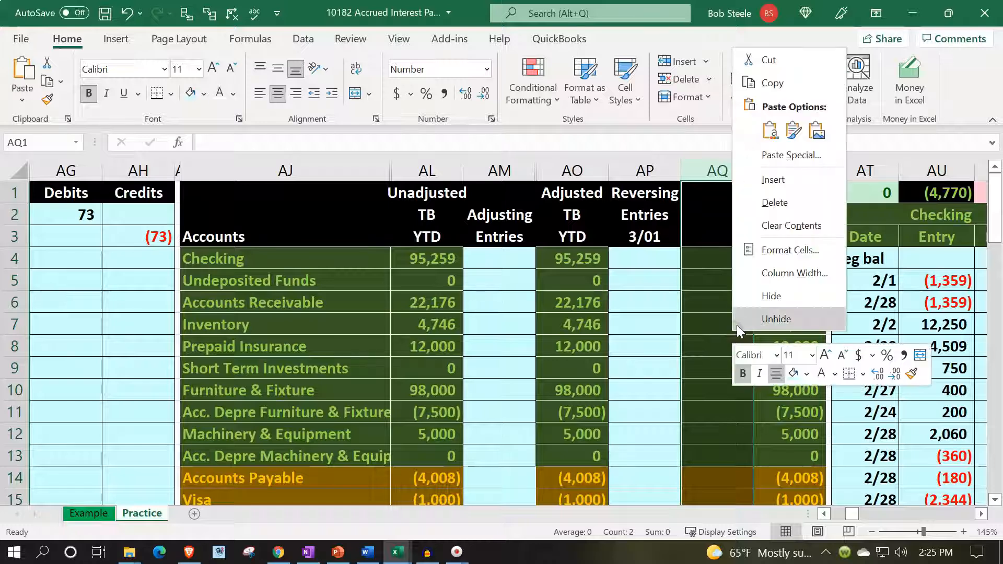
{"action": "left_click", "coordinate": [773, 203]}
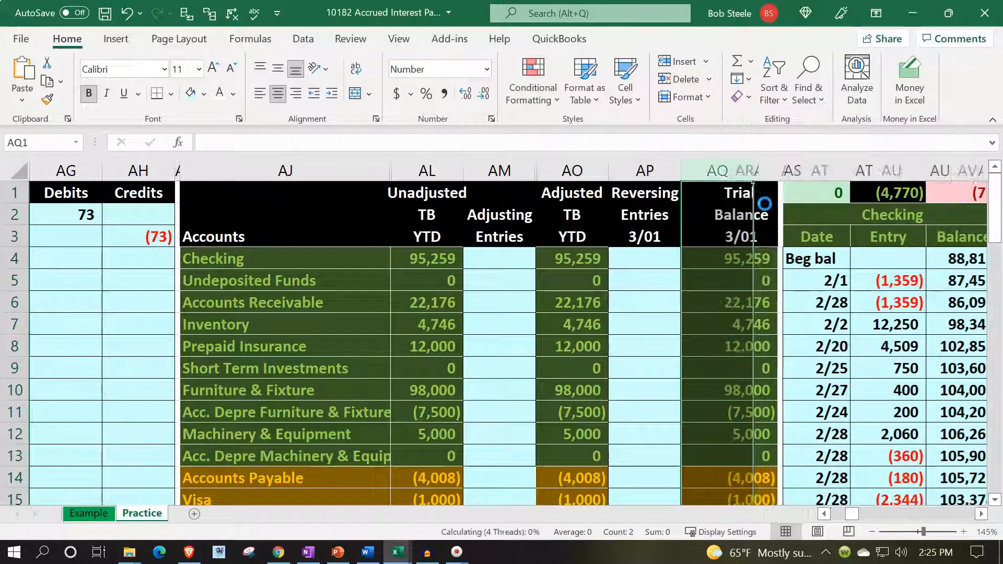
{"action": "left_click", "coordinate": [704, 342]}
Insert blank cells at AP16:AQ16 in the Interest Payable row, shifting the existing cells down.
{"action": "scroll", "coordinate": [702, 343], "scroll_direction": "down", "scroll_amount": 1}
{"action": "scroll", "coordinate": [702, 343], "scroll_direction": "down", "scroll_amount": 2}
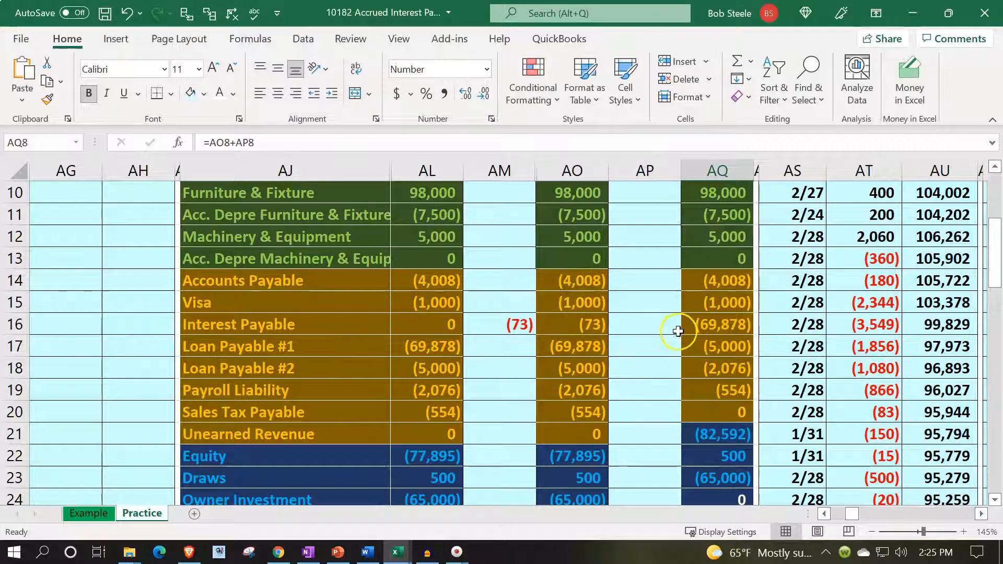
{"action": "left_click_drag", "start_coordinate": [640, 322], "coordinate": [687, 323]}
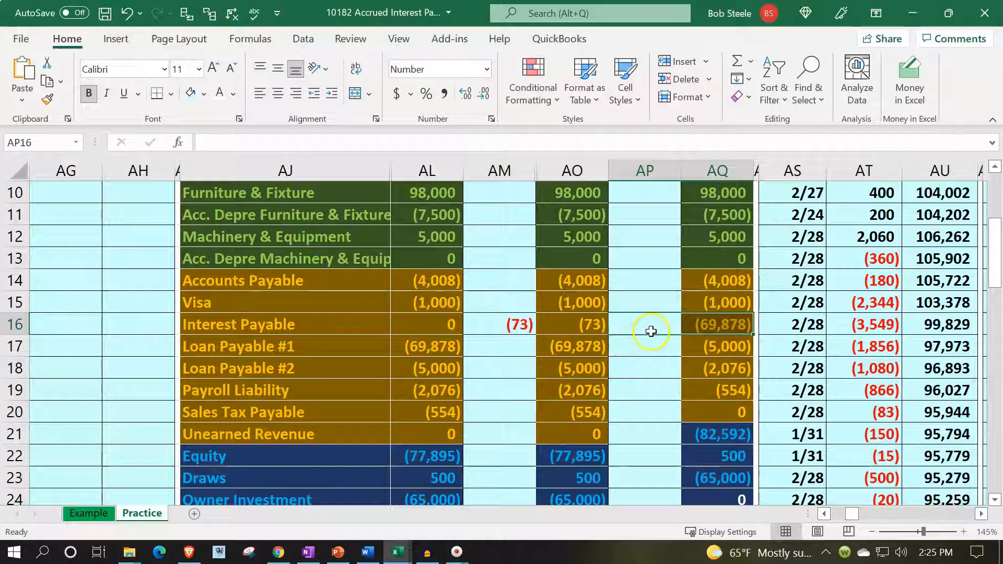
{"action": "left_click_drag", "start_coordinate": [641, 325], "coordinate": [681, 324]}
{"action": "right_click", "coordinate": [656, 326]}
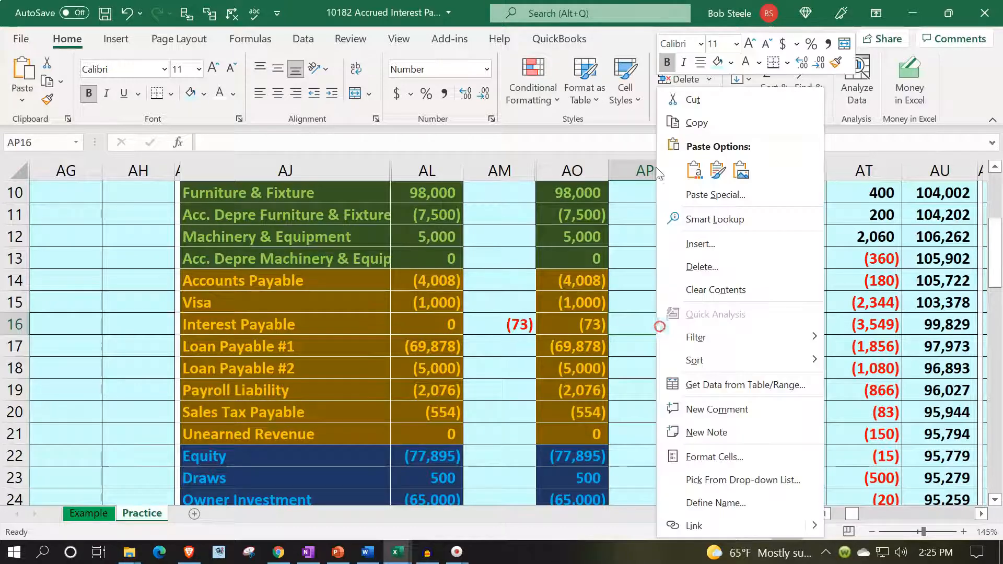
{"action": "left_click", "coordinate": [696, 248]}
{"action": "left_click", "coordinate": [689, 261]}
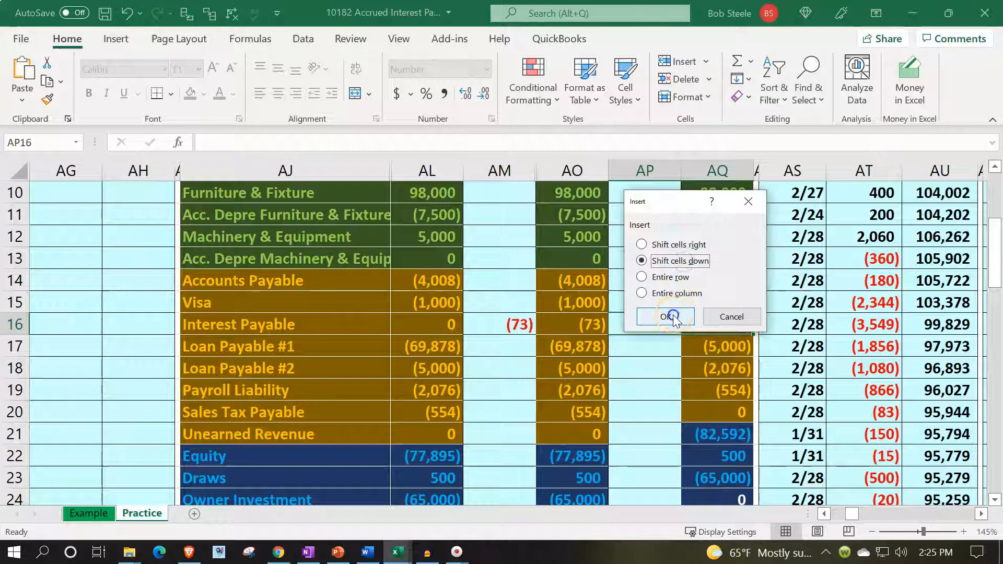
{"action": "left_click", "coordinate": [668, 315]}
{"action": "left_click", "coordinate": [678, 457]}
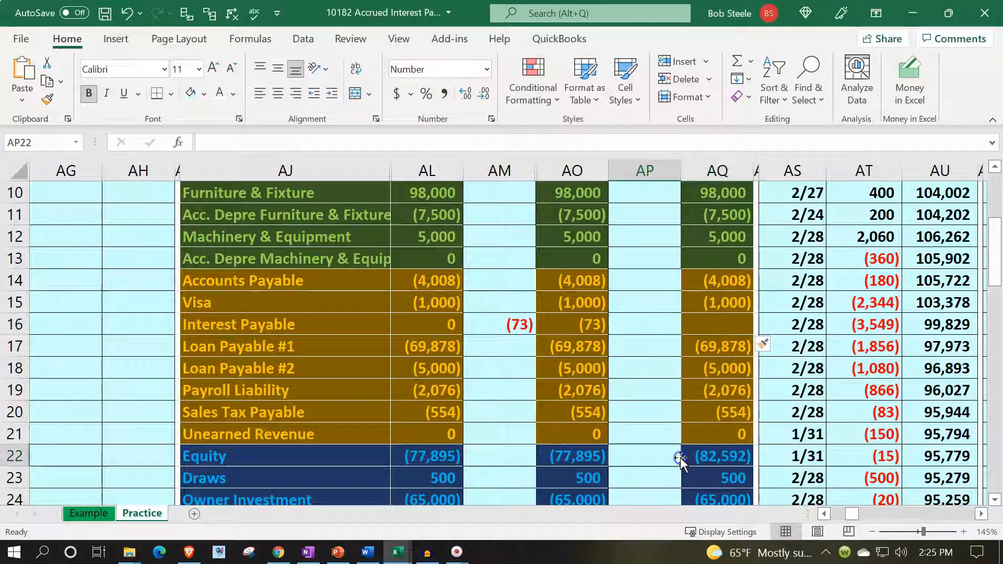
Check the 3/01 Trial Balance formulas in the Loan Payable #1 and Loan Payable #2 rows.
{"action": "double_click", "coordinate": [719, 348]}
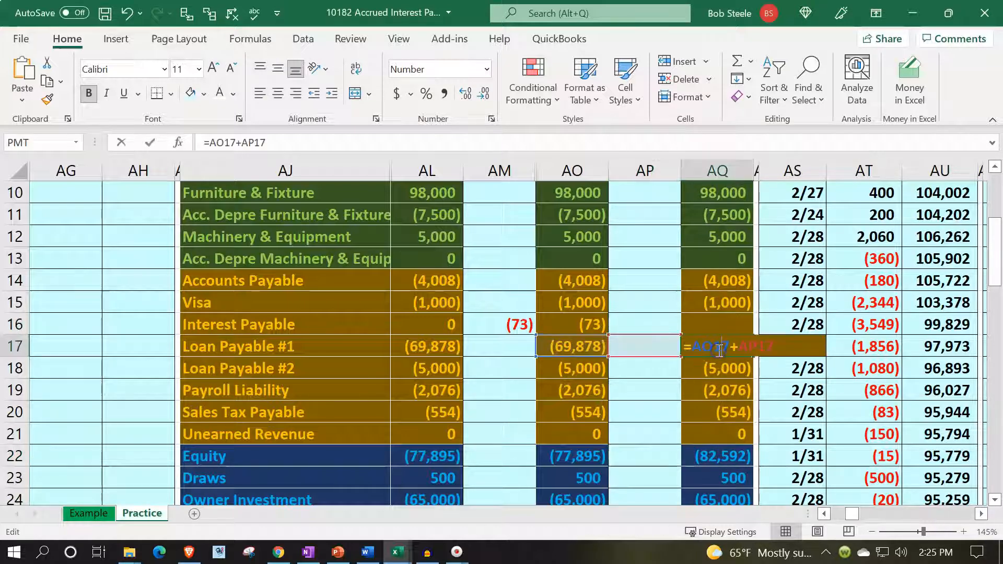
{"action": "key", "text": "Return"}
{"action": "double_click", "coordinate": [718, 372]}
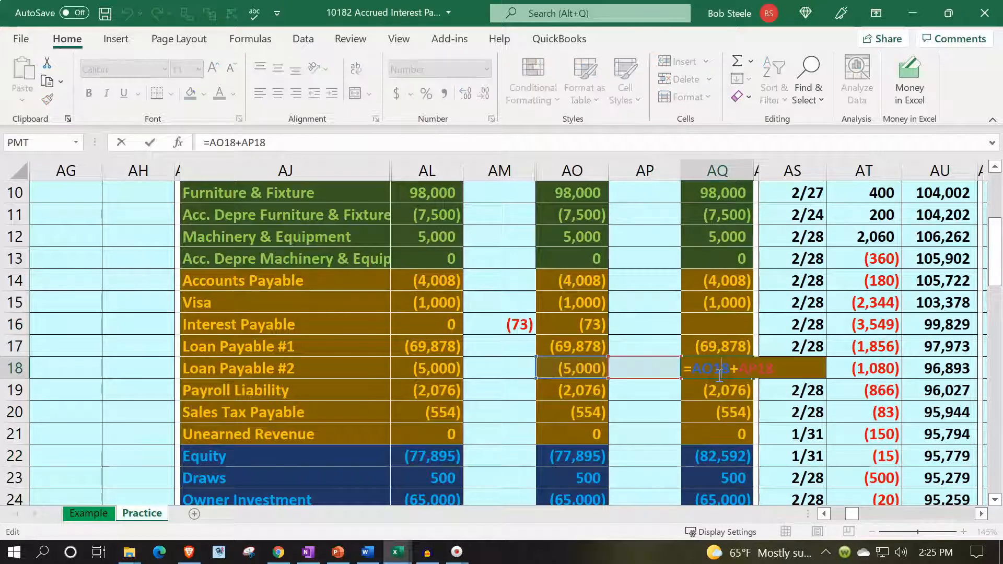
{"action": "key", "text": "Return"}
Enter the formula =AO16+AP16 for Interest Payable in the Trial Balance 3/01 column.
{"action": "left_click", "coordinate": [716, 325]}
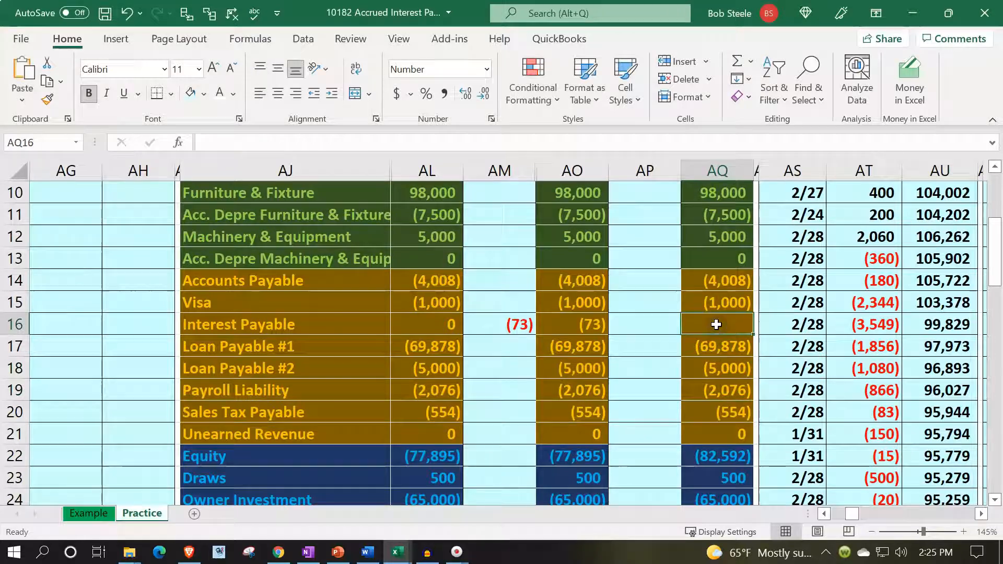
{"action": "type", "text": "="}
{"action": "key", "text": "Left"}
{"action": "key", "text": "Left"}
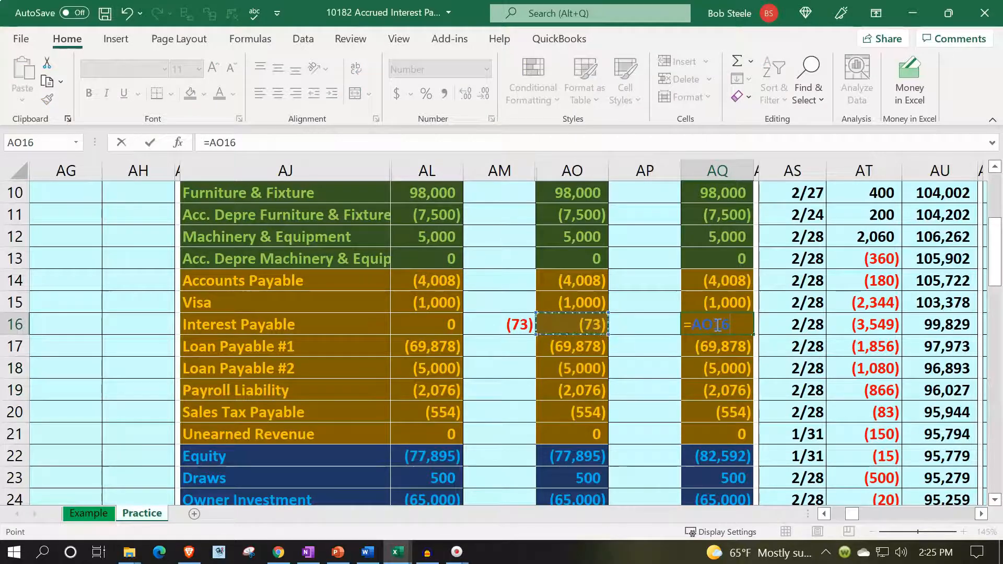
{"action": "type", "text": "+"}
{"action": "key", "text": "Left"}
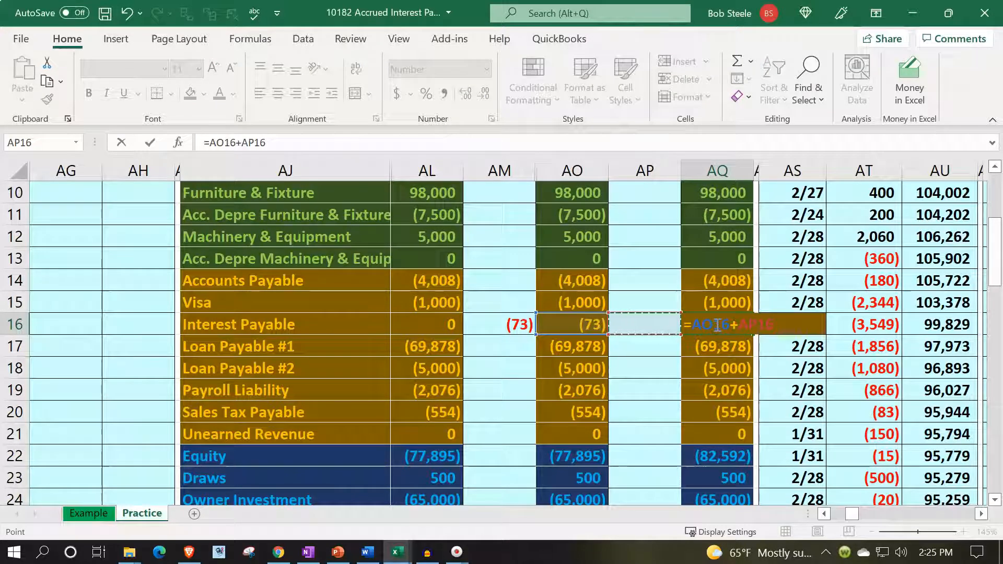
{"action": "key", "text": "Return"}
Check the Draws formula in AQ23 and the Reversing Entries column's Total debits & credits and Net income sums.
{"action": "scroll", "coordinate": [706, 422], "scroll_direction": "down", "scroll_amount": 1}
{"action": "left_click", "coordinate": [705, 418]}
{"action": "double_click", "coordinate": [705, 418]}
{"action": "key", "text": "Return"}
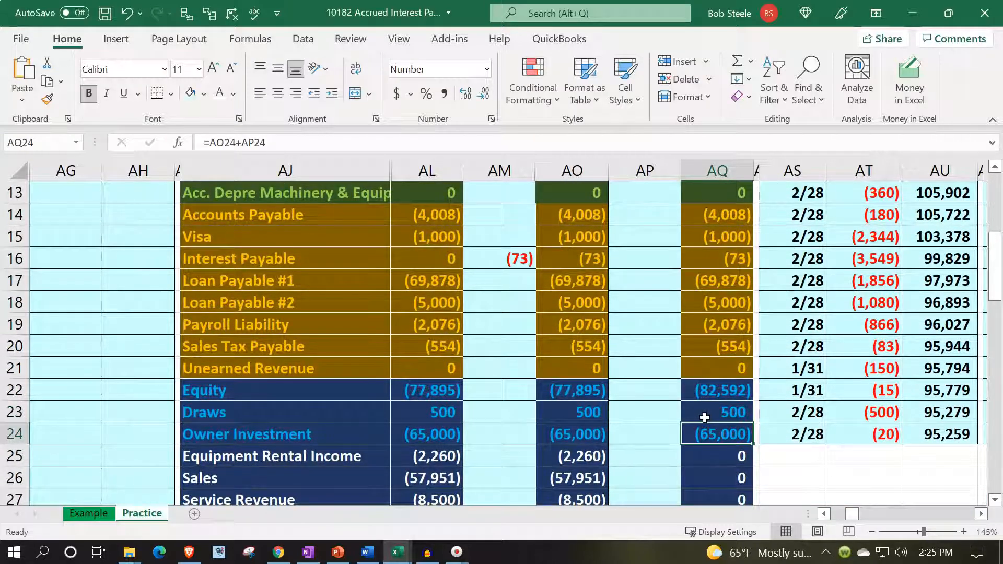
{"action": "scroll", "coordinate": [705, 418], "scroll_direction": "down", "scroll_amount": 6}
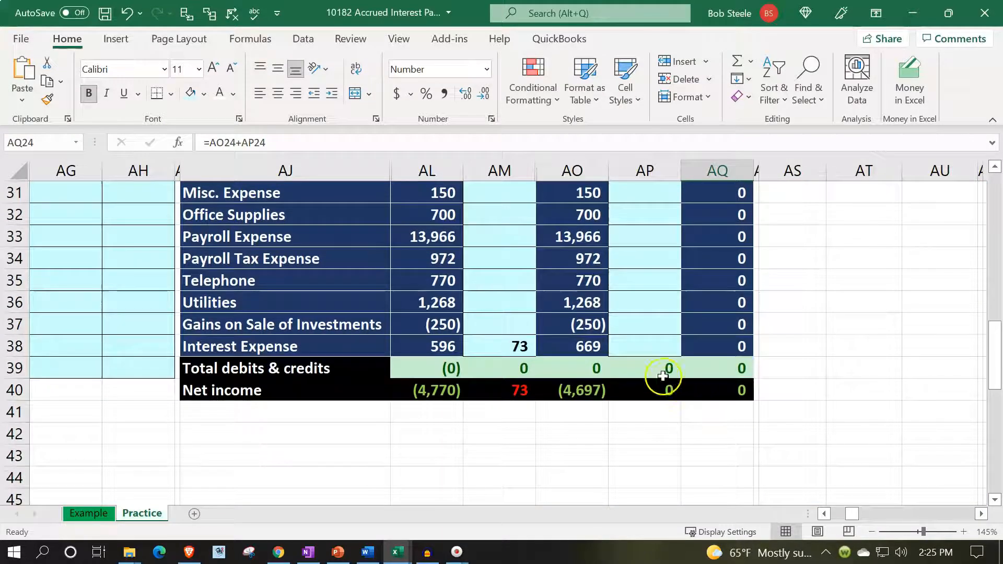
{"action": "left_click", "coordinate": [663, 375]}
{"action": "key", "text": "alt+equal"}
{"action": "scroll", "coordinate": [627, 418], "scroll_direction": "up", "scroll_amount": 4}
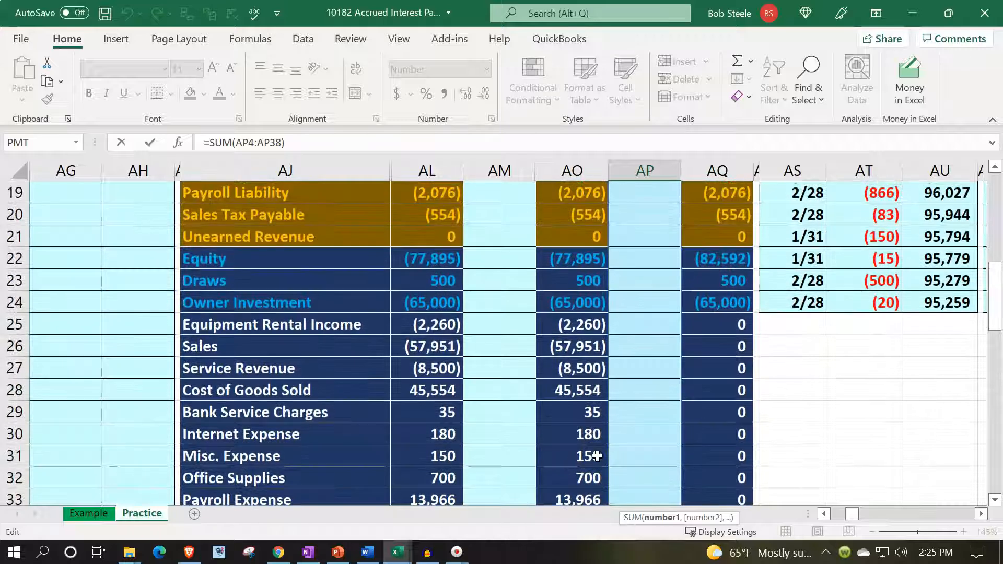
{"action": "scroll", "coordinate": [596, 456], "scroll_direction": "down", "scroll_amount": 3}
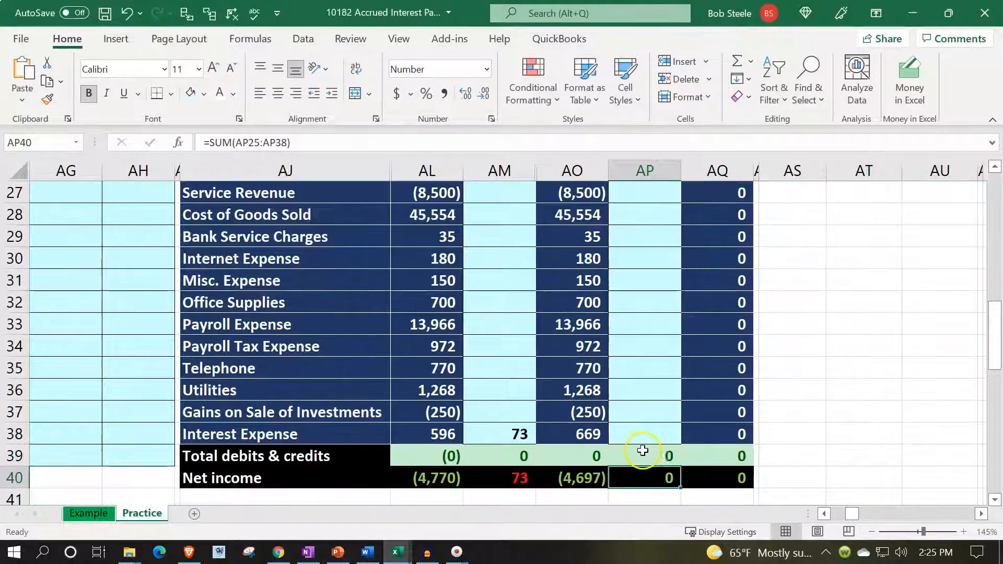
{"action": "key", "text": "Return"}
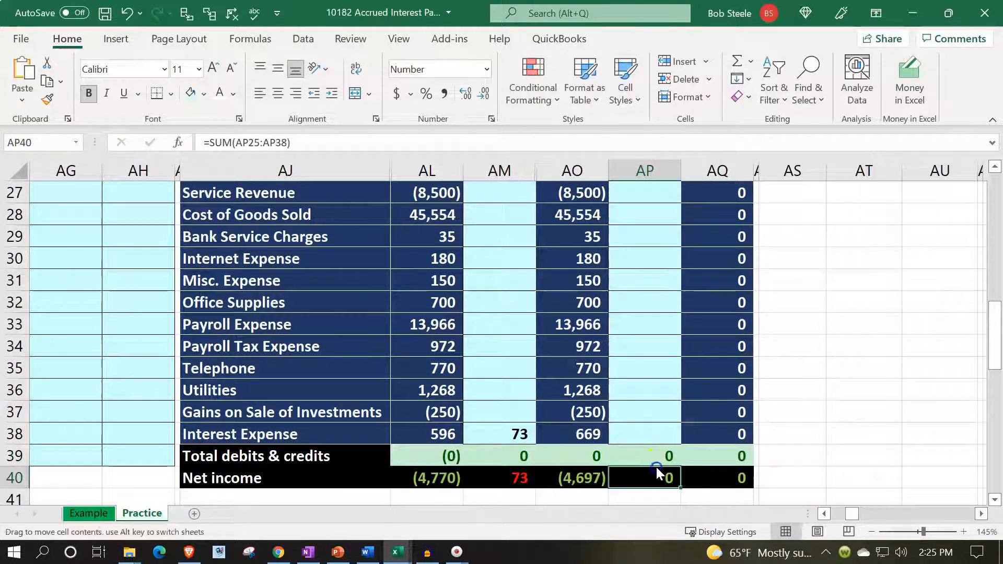
{"action": "double_click", "coordinate": [664, 480]}
{"action": "scroll", "coordinate": [664, 480], "scroll_direction": "up", "scroll_amount": 3}
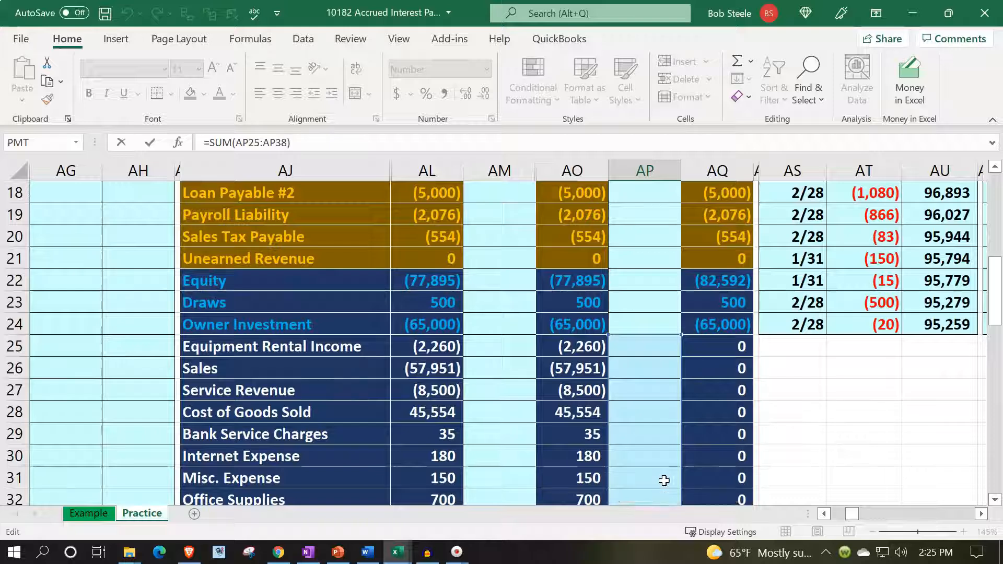
{"action": "key", "text": "Return"}
{"action": "scroll", "coordinate": [663, 480], "scroll_direction": "up", "scroll_amount": 9}
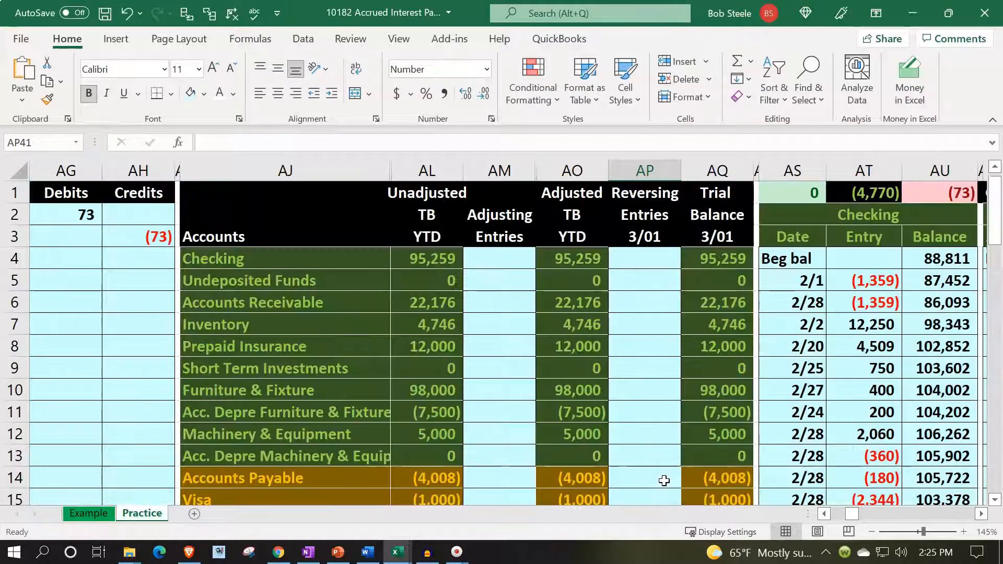
Review the 2/28 adjusting journal entry and trace its Interest Expense account to the trial balance row.
{"action": "left_click", "coordinate": [233, 238]}
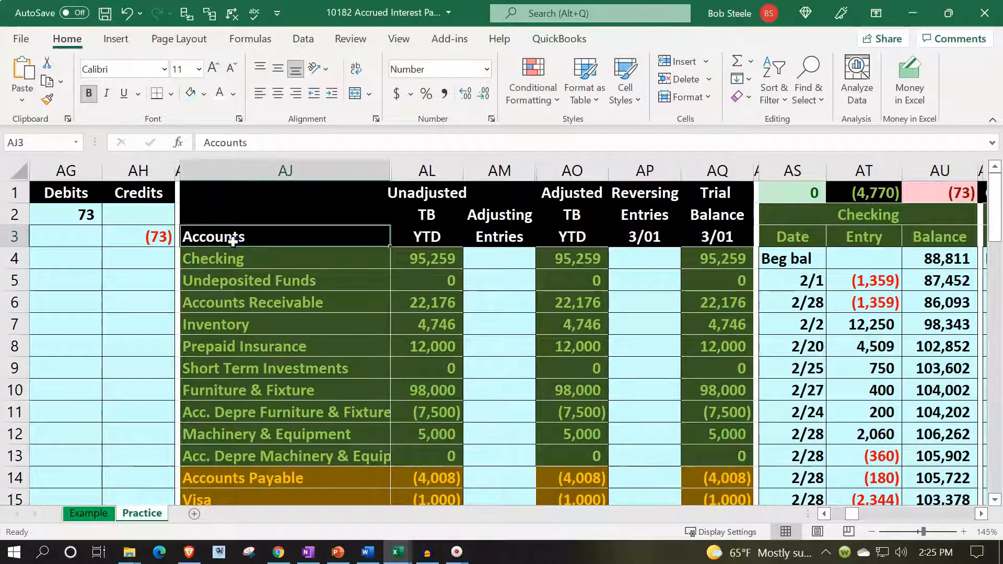
{"action": "key", "text": "Left"}
{"action": "key", "text": "Left"}
{"action": "key", "text": "Left"}
{"action": "key", "text": "Left"}
{"action": "key", "text": "Left"}
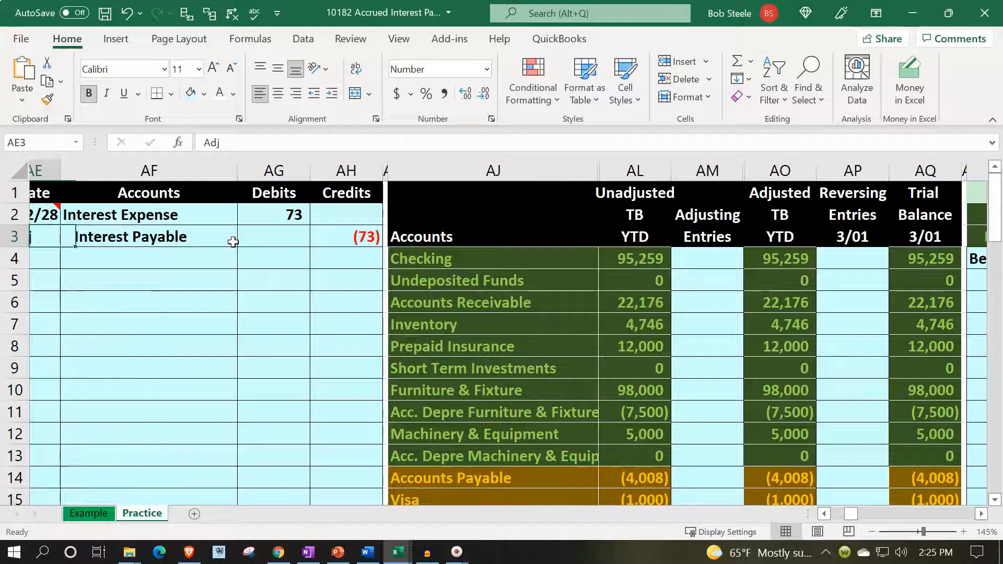
{"action": "key", "text": "Up"}
{"action": "key", "text": "Right"}
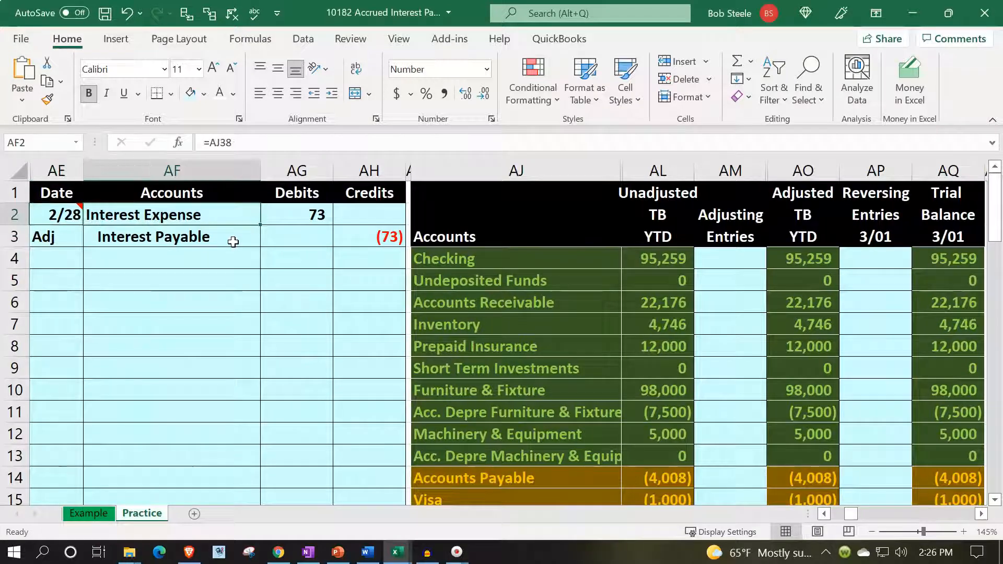
{"action": "scroll", "coordinate": [742, 393], "scroll_direction": "down", "scroll_amount": 3}
{"action": "scroll", "coordinate": [743, 394], "scroll_direction": "down", "scroll_amount": 6}
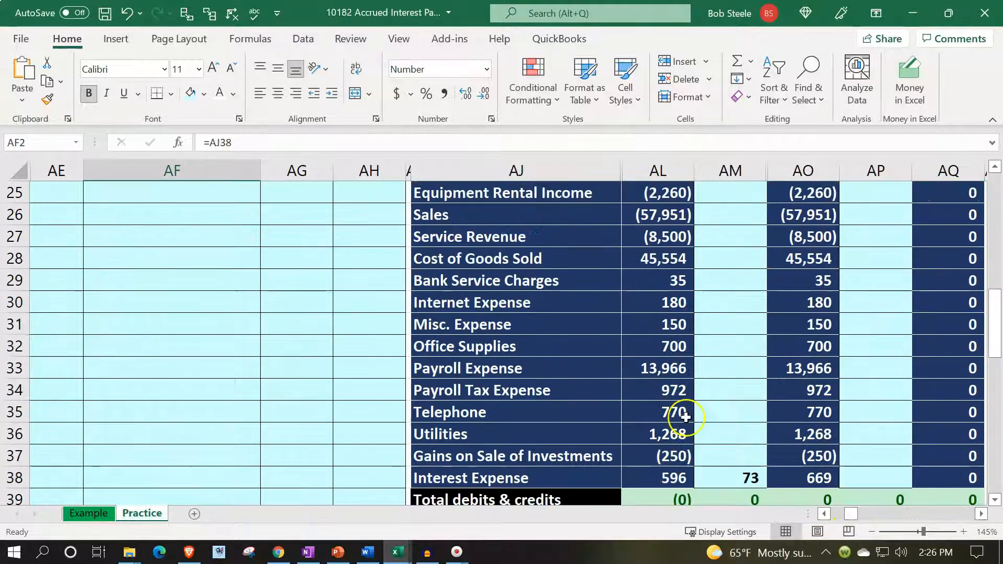
{"action": "left_click", "coordinate": [588, 410]}
{"action": "scroll", "coordinate": [588, 410], "scroll_direction": "up", "scroll_amount": 9}
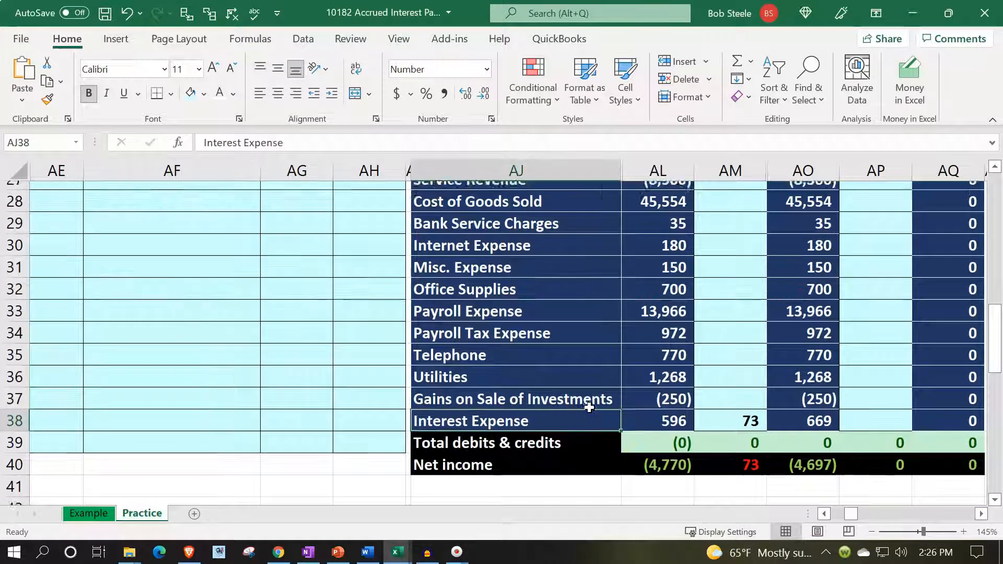
{"action": "left_click", "coordinate": [672, 275]}
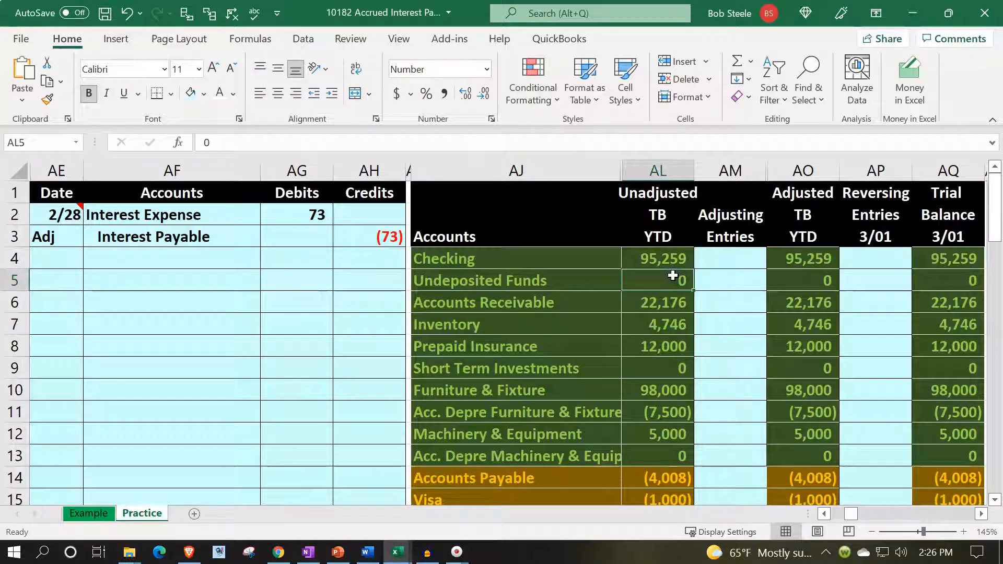
Label the next blank row of the Interest Expense general ledger account, cell DM19, as Adj in the Date column.
{"action": "key", "text": "Right"}
{"action": "key", "text": "Right"}
{"action": "key", "text": "Right"}
{"action": "key", "text": "Right"}
{"action": "key", "text": "Right"}
{"action": "key", "text": "Right"}
{"action": "key", "text": "Right"}
{"action": "key", "text": "Right"}
{"action": "key", "text": "Right"}
{"action": "key", "text": "Right"}
{"action": "key", "text": "Right"}
{"action": "key", "text": "Right"}
{"action": "key", "text": "Right"}
{"action": "key", "text": "Right"}
{"action": "key", "text": "Right"}
{"action": "key", "text": "Right"}
{"action": "key", "text": "Right"}
{"action": "key", "text": "Right"}
{"action": "key", "text": "Right"}
{"action": "key", "text": "Right"}
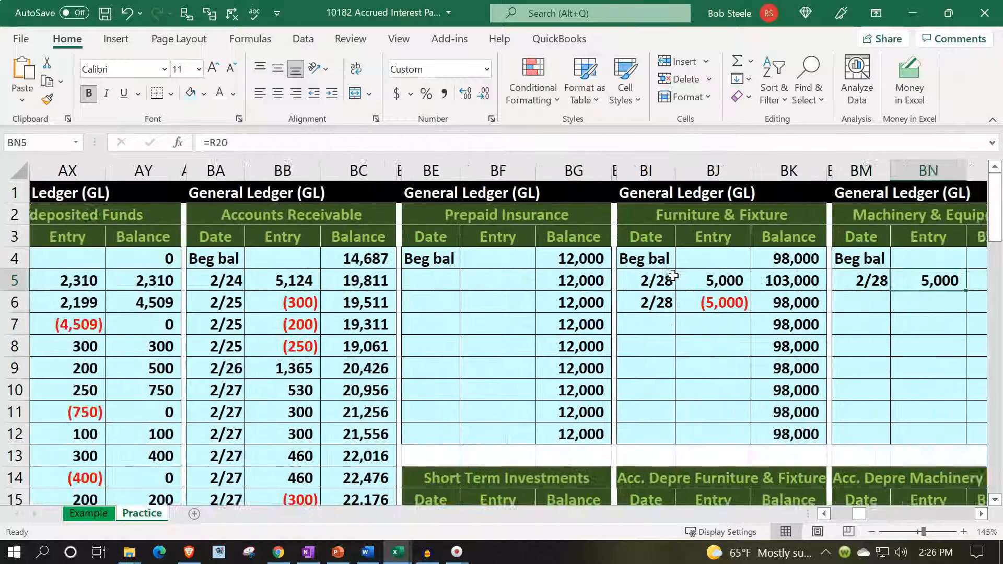
{"action": "key", "text": "Right"}
{"action": "key", "text": "Right"}
{"action": "key", "text": "Right"}
{"action": "key", "text": "Right"}
{"action": "key", "text": "Right"}
{"action": "key", "text": "Right"}
{"action": "key", "text": "Right"}
{"action": "key", "text": "Right"}
{"action": "key", "text": "Right"}
{"action": "key", "text": "Right"}
{"action": "key", "text": "Right"}
{"action": "key", "text": "Right"}
{"action": "key", "text": "Right"}
{"action": "key", "text": "Right"}
{"action": "key", "text": "Right"}
{"action": "key", "text": "Right"}
{"action": "key", "text": "Right"}
{"action": "key", "text": "Right"}
{"action": "key", "text": "Right"}
{"action": "key", "text": "Right"}
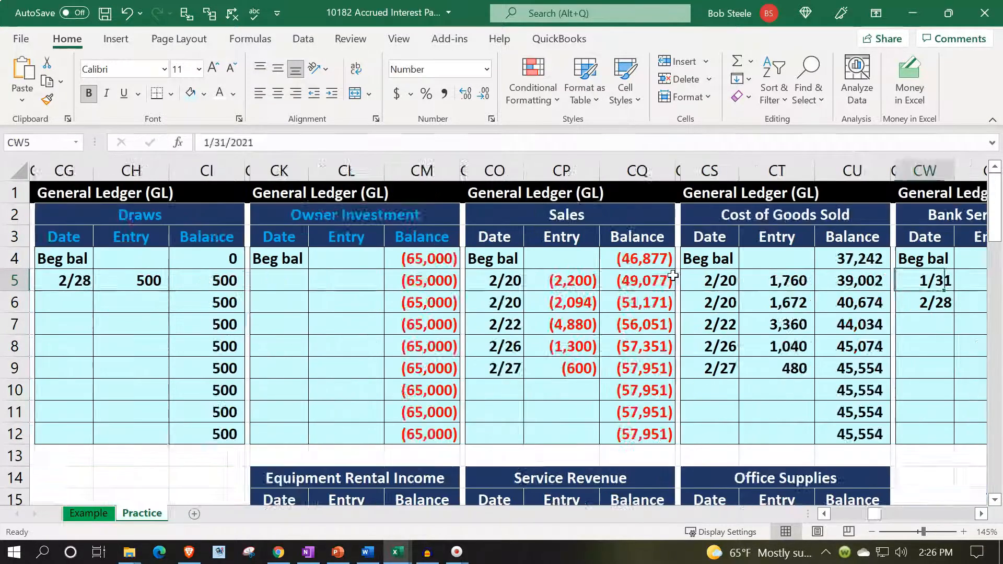
{"action": "key", "text": "Right"}
{"action": "key", "text": "Right"}
{"action": "key", "text": "Right"}
{"action": "key", "text": "Right"}
{"action": "key", "text": "Right"}
{"action": "key", "text": "Right"}
{"action": "key", "text": "Right"}
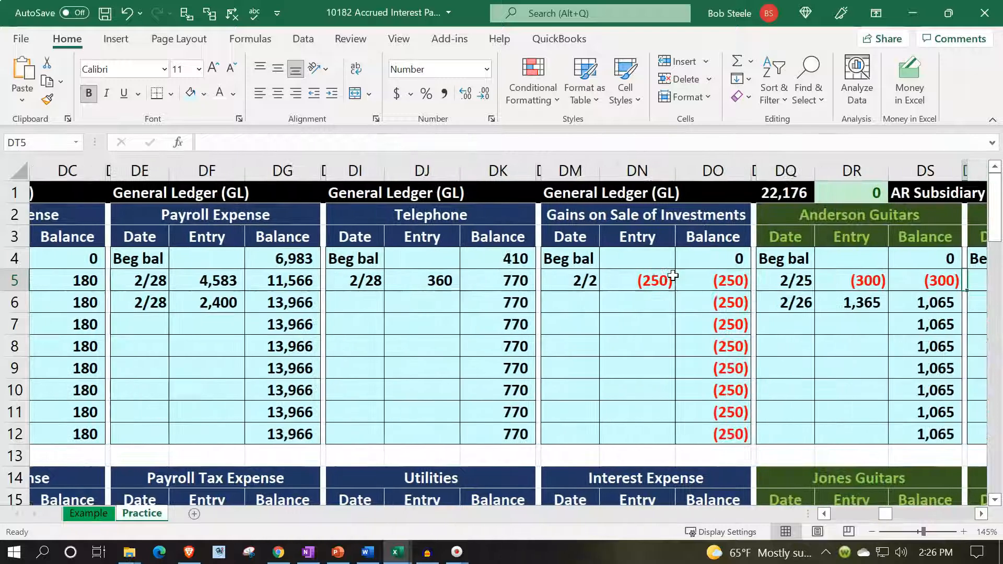
{"action": "scroll", "coordinate": [673, 272], "scroll_direction": "down", "scroll_amount": 4}
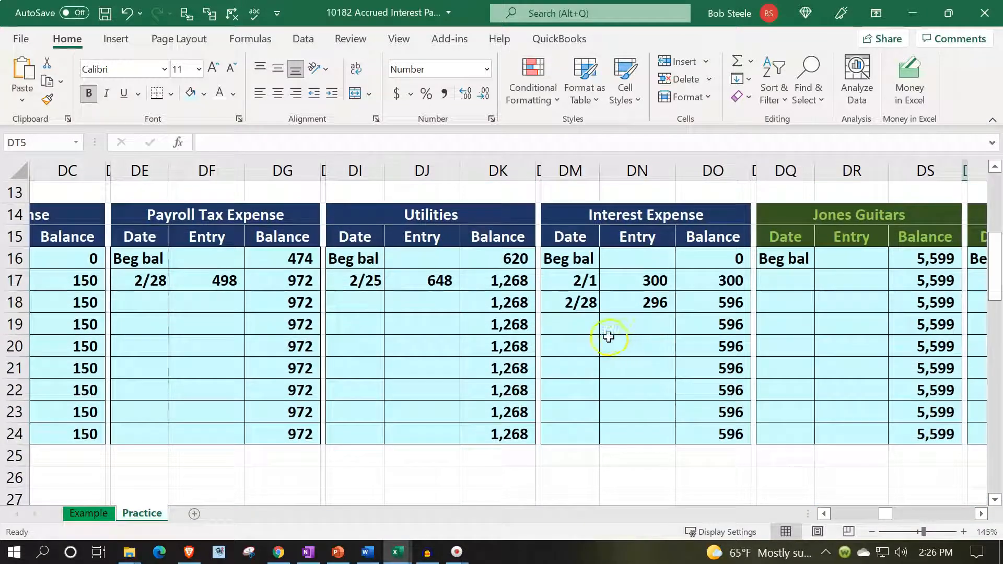
{"action": "left_click", "coordinate": [581, 325]}
{"action": "type", "text": "A"}
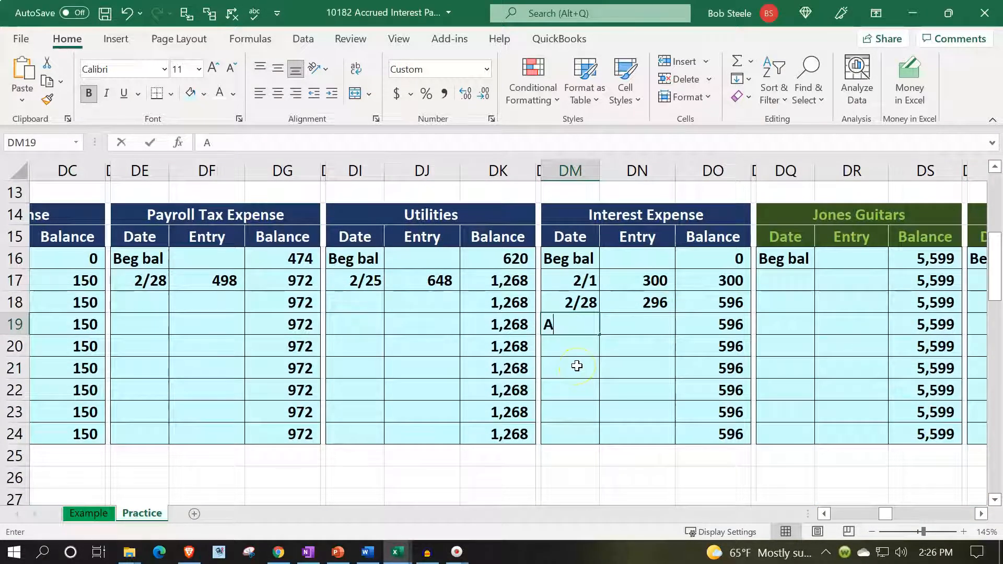
{"action": "type", "text": "dj"}
{"action": "key", "text": "Tab"}
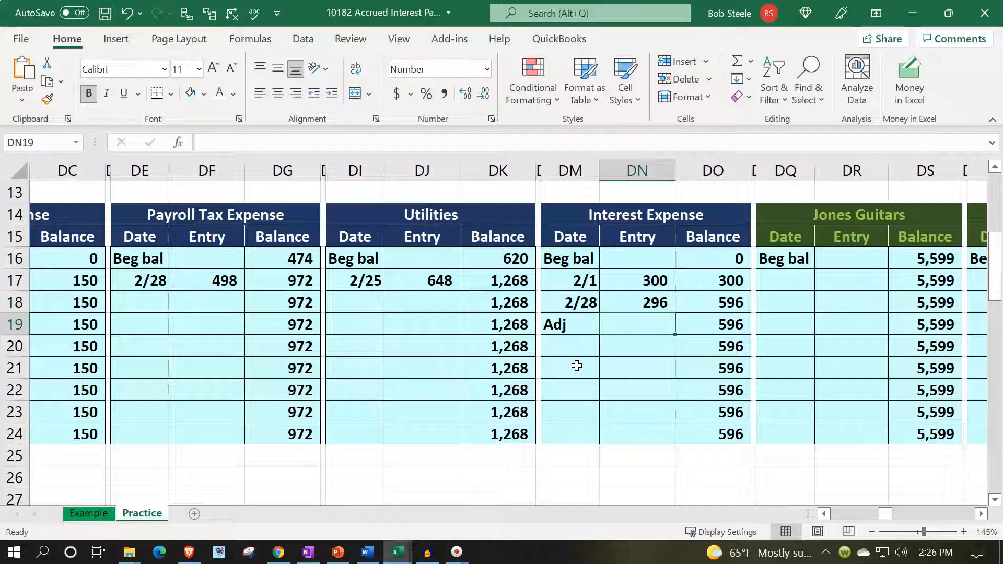
Enter the formula =AG2 in the Adj row's Entry cell, DN19, of the Interest Expense ledger account to link the adjusting entry's debit.
{"action": "type", "text": "="}
{"action": "key", "text": "Left"}
{"action": "key", "text": "Left"}
{"action": "key", "text": "Left"}
{"action": "key", "text": "Left"}
{"action": "key", "text": "Left"}
{"action": "key", "text": "Left"}
{"action": "key", "text": "Left"}
{"action": "key", "text": "Left"}
{"action": "key", "text": "Left"}
{"action": "key", "text": "Left"}
{"action": "key", "text": "Left"}
{"action": "key", "text": "Left"}
{"action": "key", "text": "Left"}
{"action": "key", "text": "Left"}
{"action": "key", "text": "Left"}
{"action": "key", "text": "Left"}
{"action": "key", "text": "Left"}
{"action": "key", "text": "Left"}
{"action": "key", "text": "Left"}
{"action": "key", "text": "Left"}
{"action": "key", "text": "Left"}
{"action": "key", "text": "Left"}
{"action": "key", "text": "Left"}
{"action": "key", "text": "Left"}
{"action": "key", "text": "Left"}
{"action": "key", "text": "Left"}
{"action": "key", "text": "Left"}
{"action": "key", "text": "Left"}
{"action": "key", "text": "Left"}
{"action": "key", "text": "Left"}
{"action": "key", "text": "Left"}
{"action": "key", "text": "Left"}
{"action": "key", "text": "Left"}
{"action": "key", "text": "Left"}
{"action": "key", "text": "Left"}
{"action": "key", "text": "Left"}
{"action": "key", "text": "Left"}
{"action": "key", "text": "Left"}
{"action": "key", "text": "Left"}
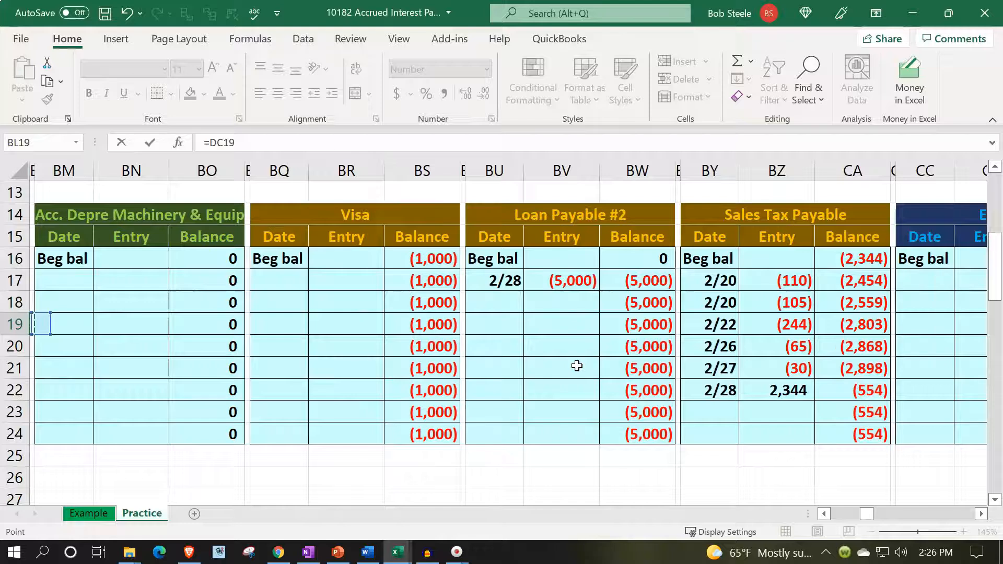
{"action": "key", "text": "Left"}
{"action": "key", "text": "Left"}
{"action": "key", "text": "Left"}
{"action": "key", "text": "Left"}
{"action": "key", "text": "Left"}
{"action": "key", "text": "Left"}
{"action": "key", "text": "Left"}
{"action": "key", "text": "Left"}
{"action": "key", "text": "Left"}
{"action": "key", "text": "Left"}
{"action": "key", "text": "Left"}
{"action": "key", "text": "Left"}
{"action": "key", "text": "Left"}
{"action": "key", "text": "Left"}
{"action": "key", "text": "Left"}
{"action": "key", "text": "Left"}
{"action": "key", "text": "Left"}
{"action": "key", "text": "Left"}
{"action": "key", "text": "Left"}
{"action": "key", "text": "Left"}
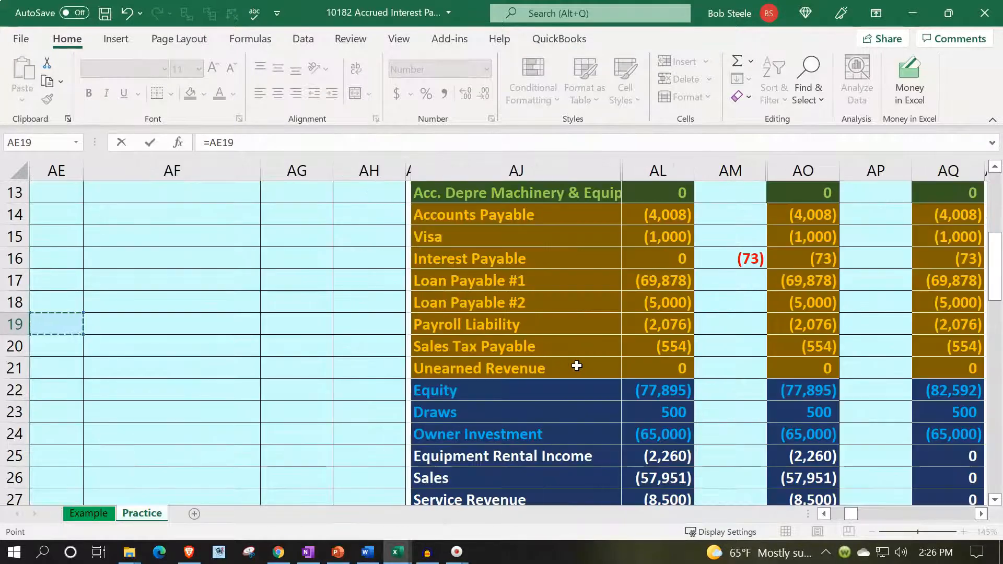
{"action": "key", "text": "Up"}
{"action": "key", "text": "Up"}
{"action": "key", "text": "Up"}
{"action": "key", "text": "Up"}
{"action": "key", "text": "Up"}
{"action": "key", "text": "Up"}
{"action": "key", "text": "Up"}
{"action": "key", "text": "Up"}
{"action": "key", "text": "Up"}
{"action": "key", "text": "Up"}
{"action": "key", "text": "Up"}
{"action": "key", "text": "Up"}
{"action": "key", "text": "Up"}
{"action": "key", "text": "Up"}
{"action": "key", "text": "Up"}
{"action": "key", "text": "Up"}
{"action": "key", "text": "Up"}
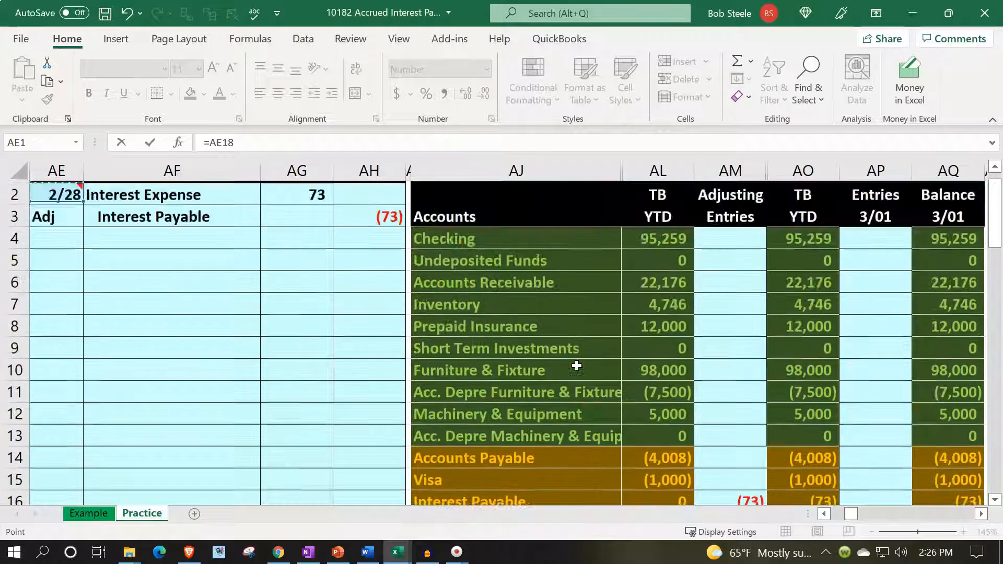
{"action": "key", "text": "Up"}
{"action": "key", "text": "Right"}
{"action": "key", "text": "Right"}
{"action": "key", "text": "Right"}
{"action": "key", "text": "Down"}
{"action": "key", "text": "Left"}
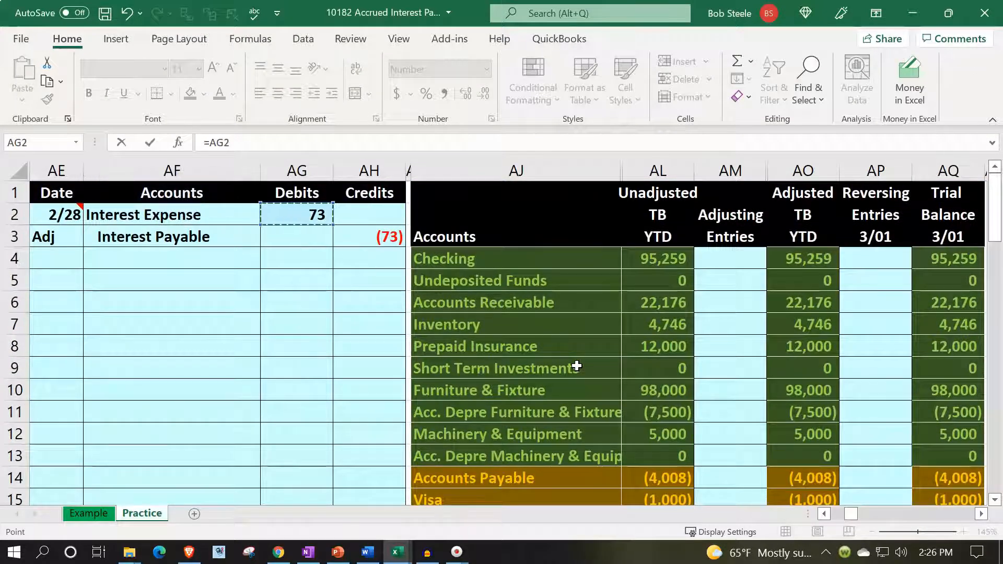
{"action": "key", "text": "Tab"}
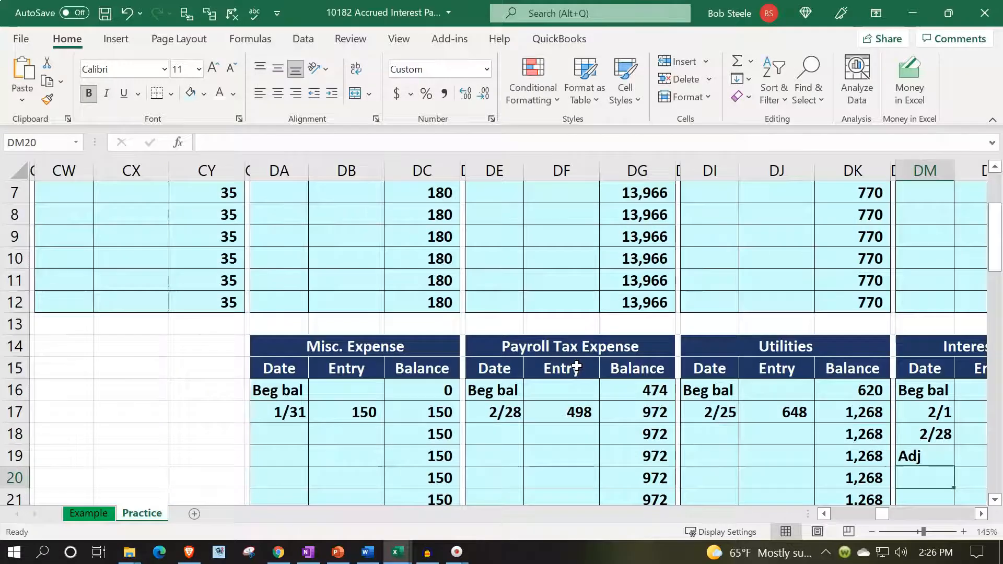
Trace the dependents and precedents of the Interest Expense adjustment entry in DN19.
{"action": "key", "text": "Left"}
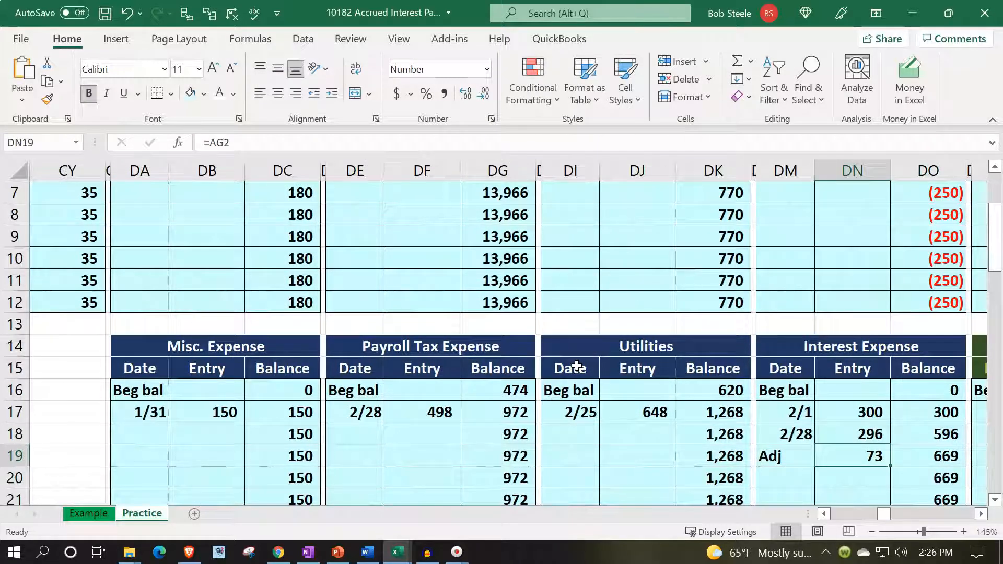
{"action": "left_click", "coordinate": [210, 14]}
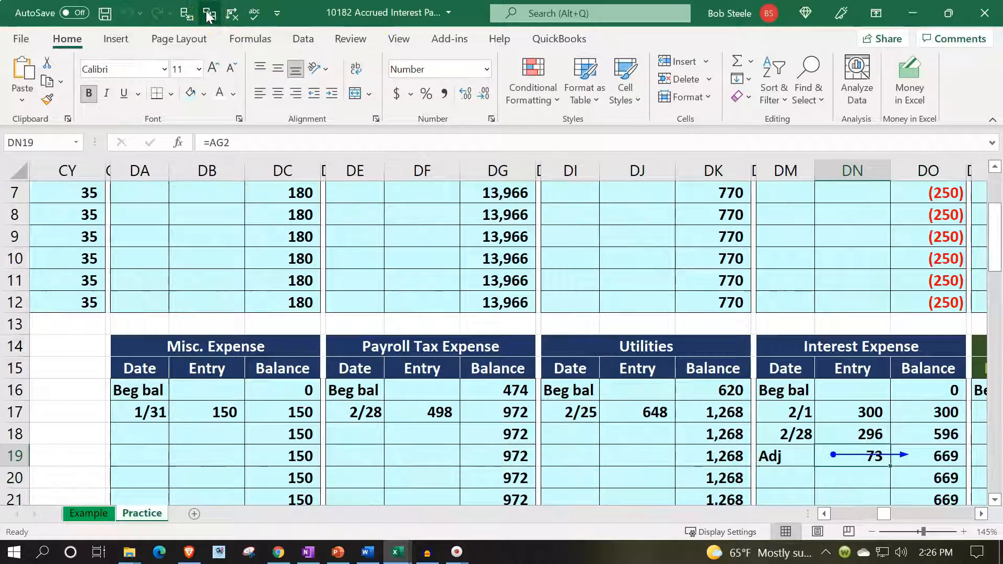
{"action": "left_click", "coordinate": [187, 14]}
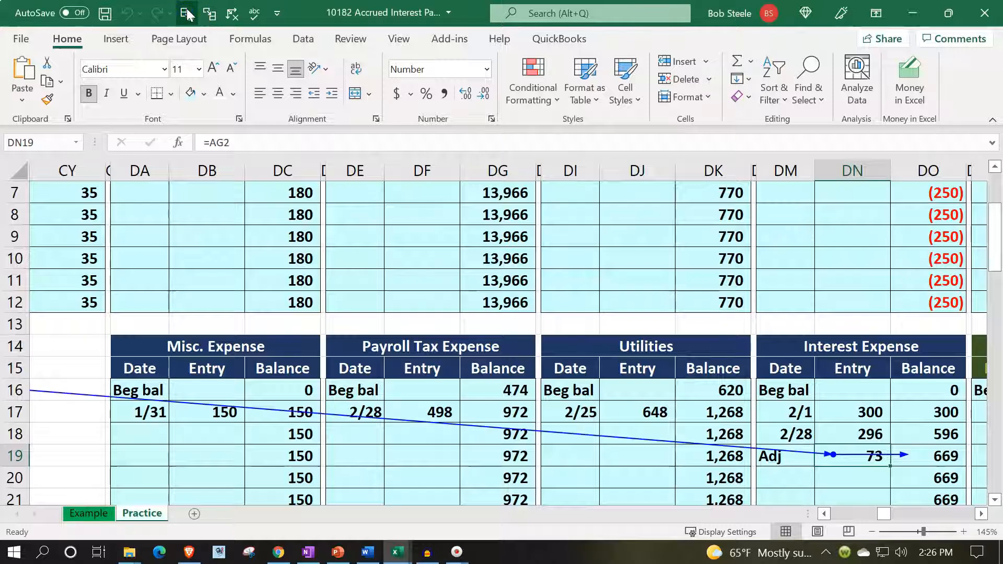
Check where the formula auditing trace commands are found and whether Trace Precedents can be added for quick access.
{"action": "left_click", "coordinate": [303, 40]}
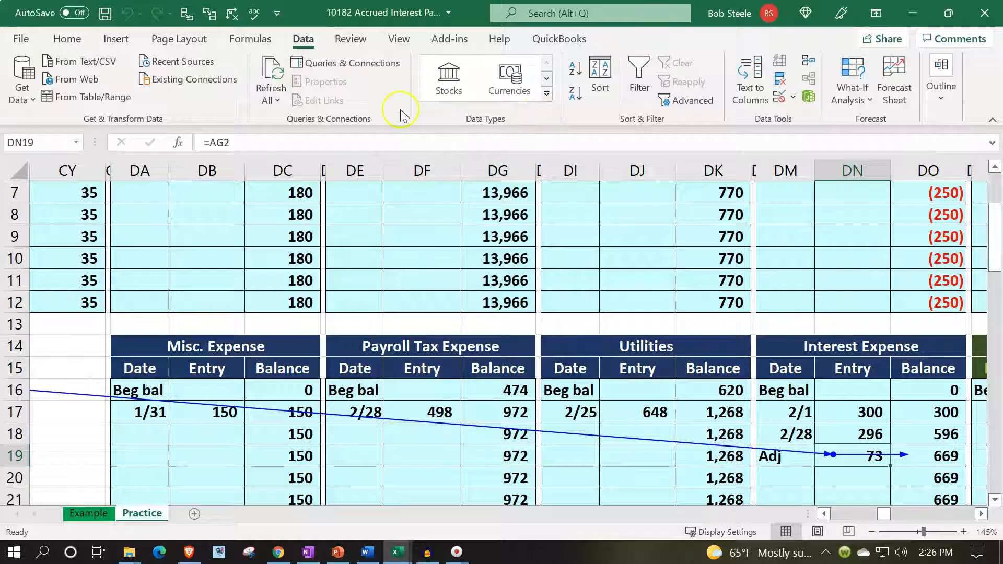
{"action": "left_click", "coordinate": [240, 39]}
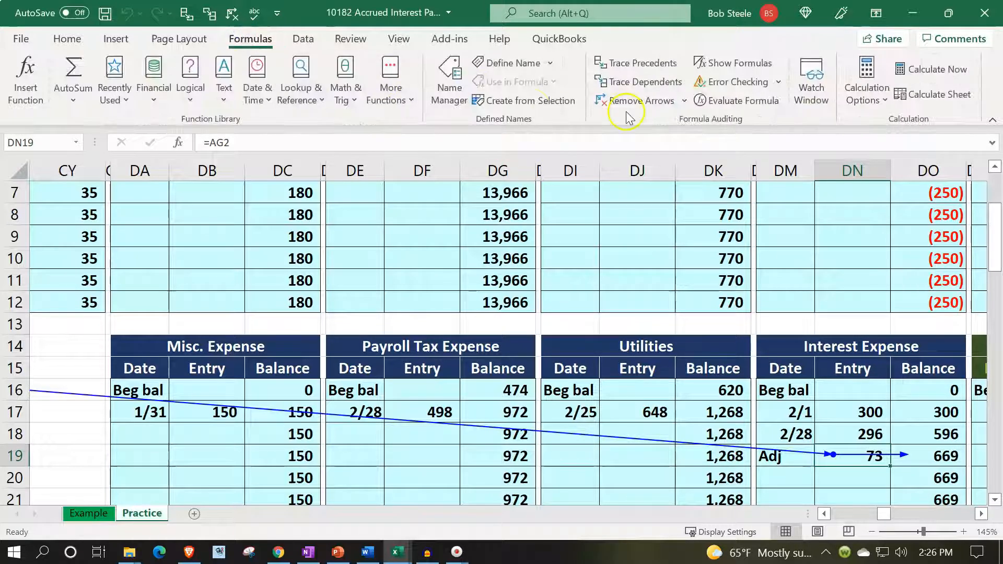
{"action": "right_click", "coordinate": [629, 68]}
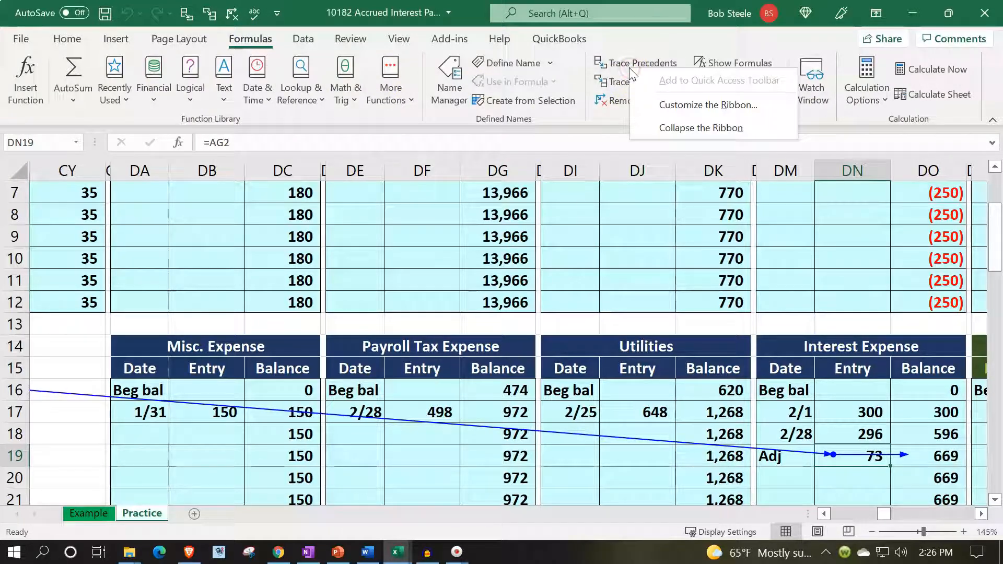
{"action": "left_click", "coordinate": [621, 67]}
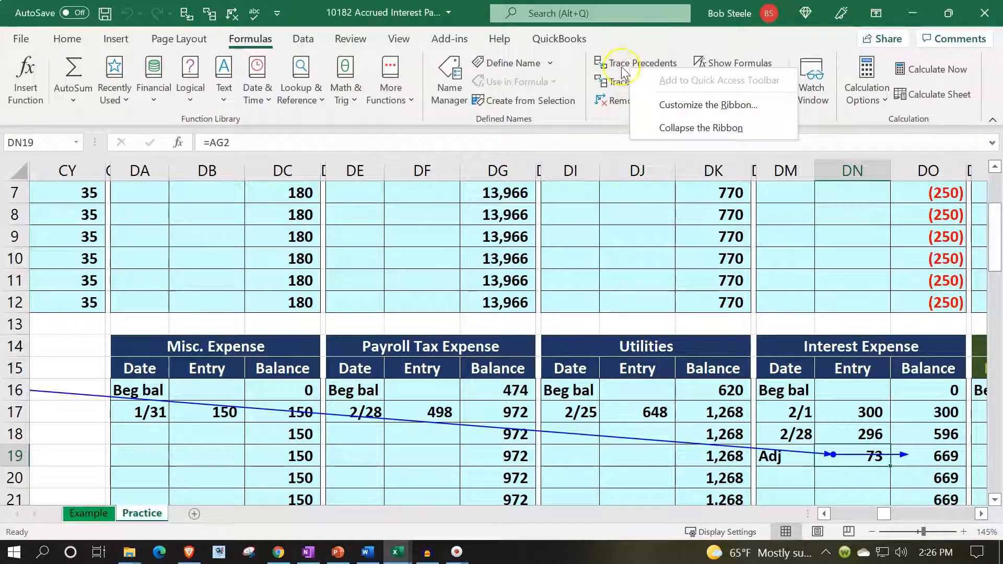
{"action": "left_click", "coordinate": [63, 41]}
Follow the precedent arrow from the ledger back to the Interest Expense debit in the 2/28 journal entry and review the adjacent trial balance.
{"action": "left_click", "coordinate": [585, 328]}
{"action": "scroll", "coordinate": [593, 337], "scroll_direction": "up", "scroll_amount": 2}
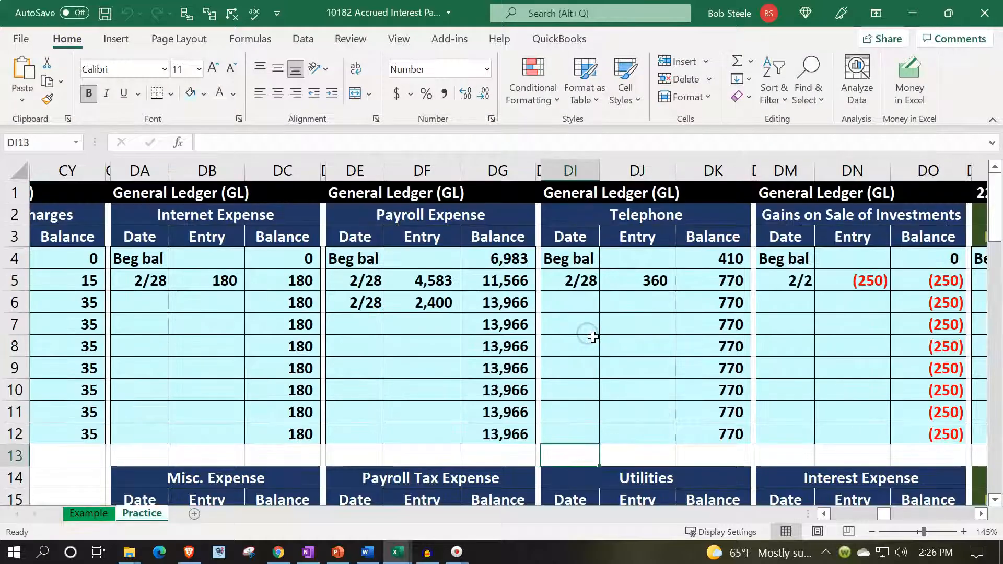
{"action": "left_click", "coordinate": [608, 277]}
{"action": "key", "text": "Left"}
{"action": "key", "text": "Left"}
{"action": "key", "text": "Left"}
{"action": "key", "text": "Left"}
{"action": "key", "text": "Left"}
{"action": "key", "text": "Left"}
{"action": "key", "text": "Left"}
{"action": "key", "text": "Left"}
{"action": "key", "text": "Left"}
{"action": "key", "text": "Left"}
{"action": "key", "text": "Left"}
{"action": "key", "text": "Left"}
{"action": "key", "text": "Left"}
{"action": "key", "text": "Left"}
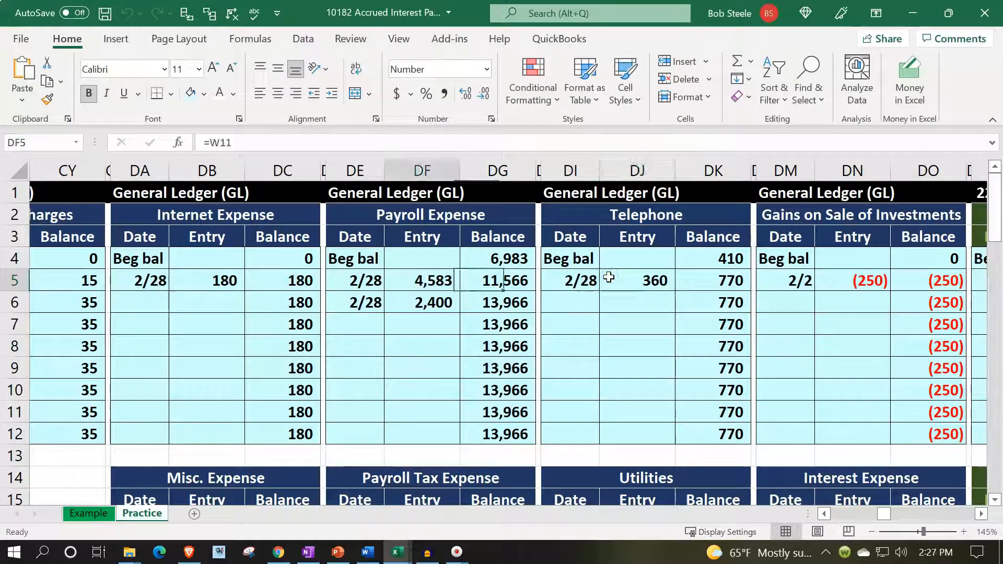
{"action": "key", "text": "Left"}
{"action": "key", "text": "Left"}
{"action": "key", "text": "Left"}
{"action": "key", "text": "Left"}
{"action": "key", "text": "Left"}
{"action": "key", "text": "Left"}
{"action": "key", "text": "Left"}
{"action": "key", "text": "Left"}
{"action": "key", "text": "Left"}
{"action": "key", "text": "Left"}
{"action": "key", "text": "Left"}
{"action": "key", "text": "Left"}
{"action": "key", "text": "Left"}
{"action": "key", "text": "Left"}
{"action": "key", "text": "Left"}
{"action": "key", "text": "Left"}
{"action": "key", "text": "Left"}
{"action": "key", "text": "Left"}
{"action": "key", "text": "Left"}
{"action": "key", "text": "Left"}
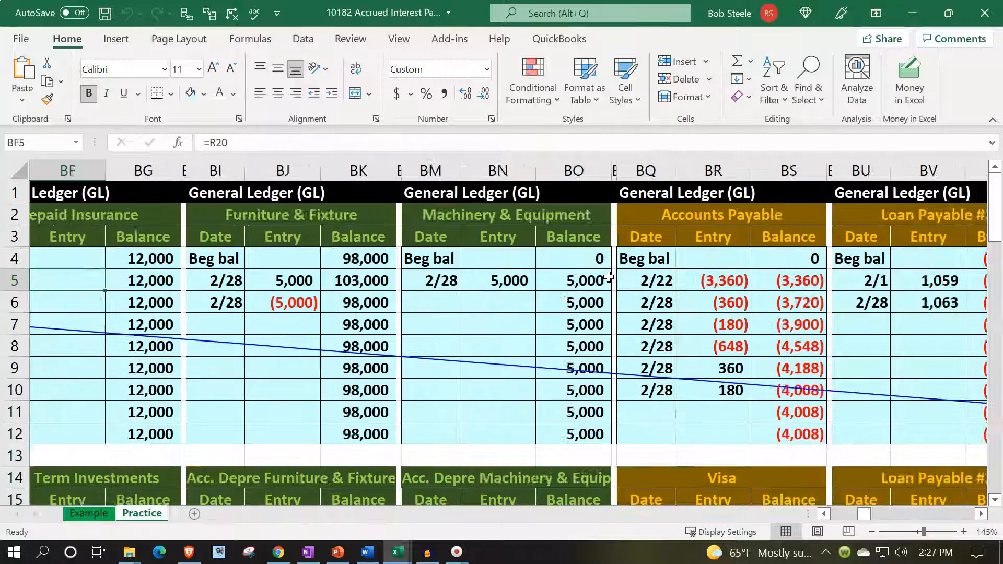
{"action": "key", "text": "Left"}
{"action": "key", "text": "Left"}
{"action": "key", "text": "Left"}
{"action": "key", "text": "Left"}
{"action": "key", "text": "Left"}
{"action": "key", "text": "Left"}
{"action": "key", "text": "Left"}
{"action": "key", "text": "Left"}
{"action": "key", "text": "Left"}
{"action": "key", "text": "Left"}
{"action": "key", "text": "Left"}
{"action": "key", "text": "Left"}
{"action": "key", "text": "Right"}
{"action": "key", "text": "Right"}
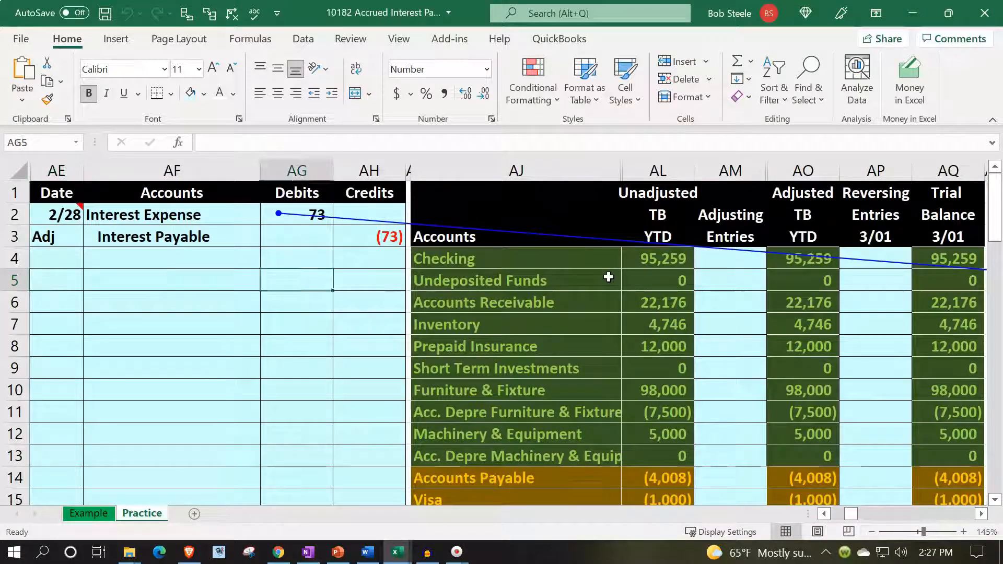
{"action": "key", "text": "Up"}
{"action": "key", "text": "Up"}
{"action": "scroll", "coordinate": [609, 277], "scroll_direction": "down", "scroll_amount": 2}
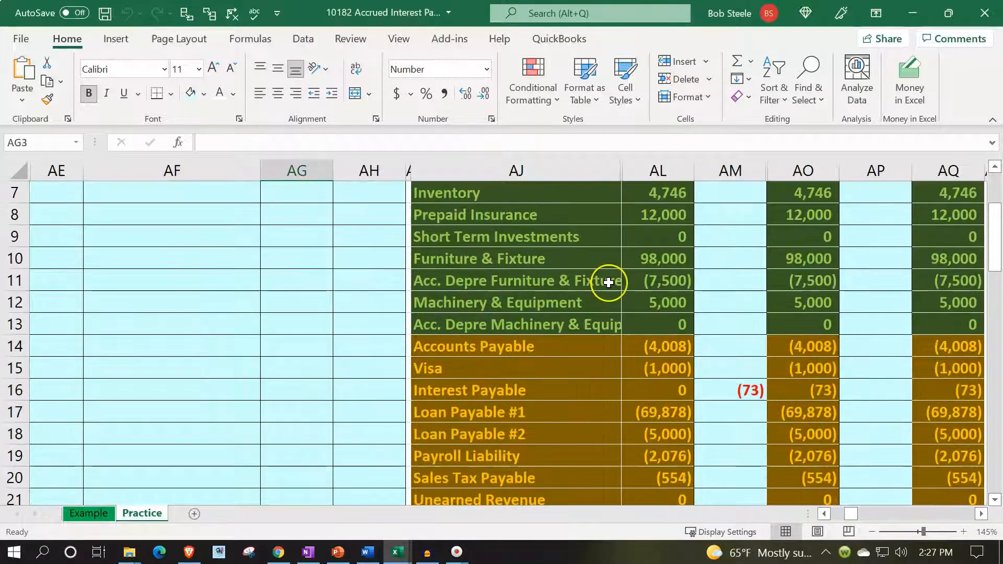
{"action": "scroll", "coordinate": [577, 396], "scroll_direction": "up", "scroll_amount": 2}
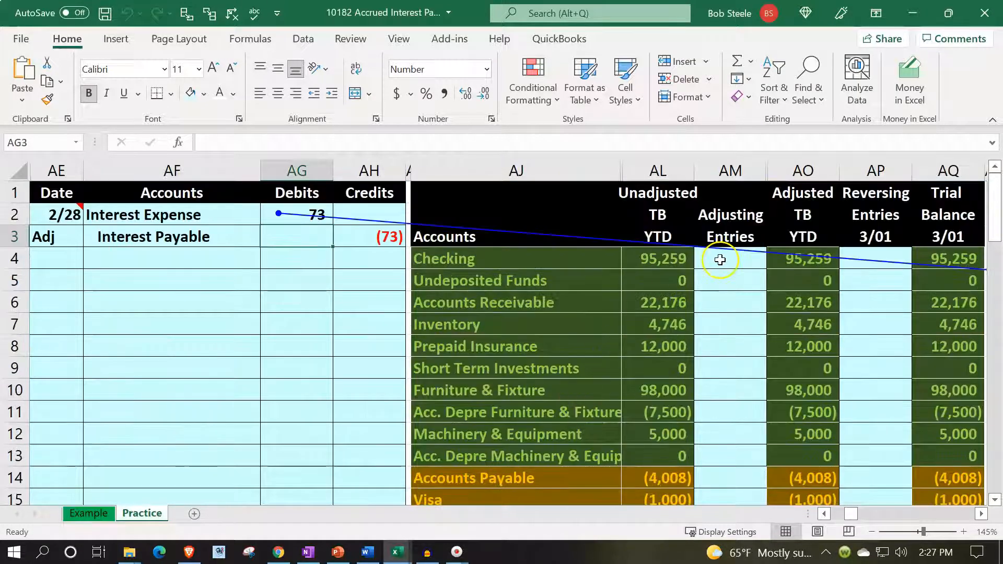
Look through the general ledger's asset and liability accounts for where an Interest Payable account belongs.
{"action": "left_click", "coordinate": [753, 280]}
{"action": "key", "text": "Right"}
{"action": "key", "text": "Right"}
{"action": "key", "text": "Right"}
{"action": "key", "text": "Right"}
{"action": "key", "text": "Right"}
{"action": "key", "text": "Right"}
{"action": "key", "text": "Right"}
{"action": "key", "text": "Right"}
{"action": "key", "text": "Right"}
{"action": "key", "text": "Right"}
{"action": "key", "text": "Right"}
{"action": "key", "text": "Right"}
{"action": "key", "text": "Right"}
{"action": "key", "text": "Right"}
{"action": "key", "text": "Right"}
{"action": "key", "text": "Right"}
{"action": "key", "text": "Right"}
{"action": "key", "text": "Right"}
{"action": "key", "text": "Right"}
{"action": "key", "text": "Right"}
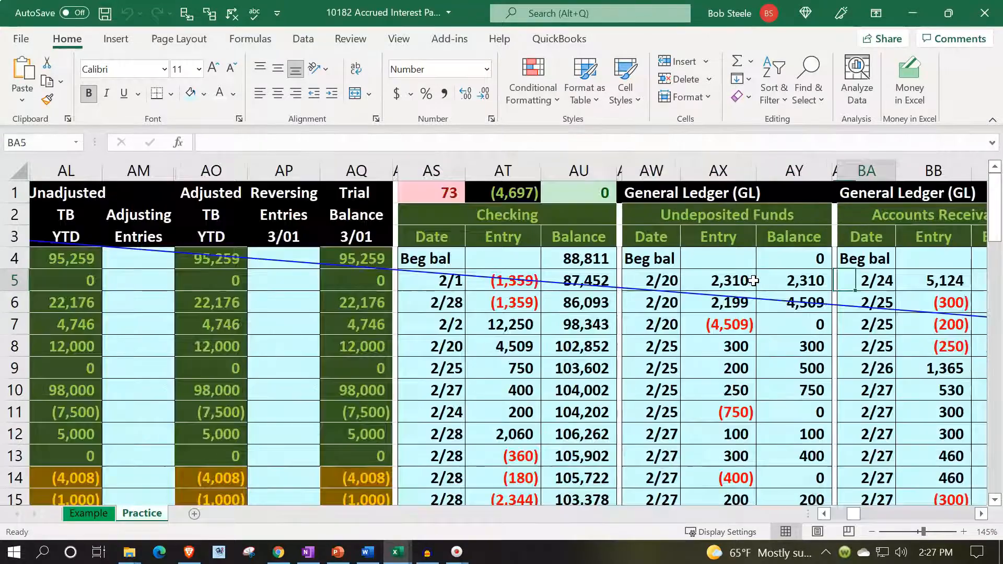
{"action": "key", "text": "Right"}
{"action": "key", "text": "Right"}
{"action": "key", "text": "Right"}
{"action": "key", "text": "Right"}
{"action": "key", "text": "Right"}
{"action": "key", "text": "Right"}
{"action": "key", "text": "Right"}
{"action": "key", "text": "Right"}
{"action": "key", "text": "Right"}
{"action": "key", "text": "Right"}
{"action": "key", "text": "Right"}
{"action": "key", "text": "Right"}
{"action": "key", "text": "Right"}
{"action": "key", "text": "Right"}
{"action": "key", "text": "Right"}
{"action": "key", "text": "Right"}
{"action": "key", "text": "Right"}
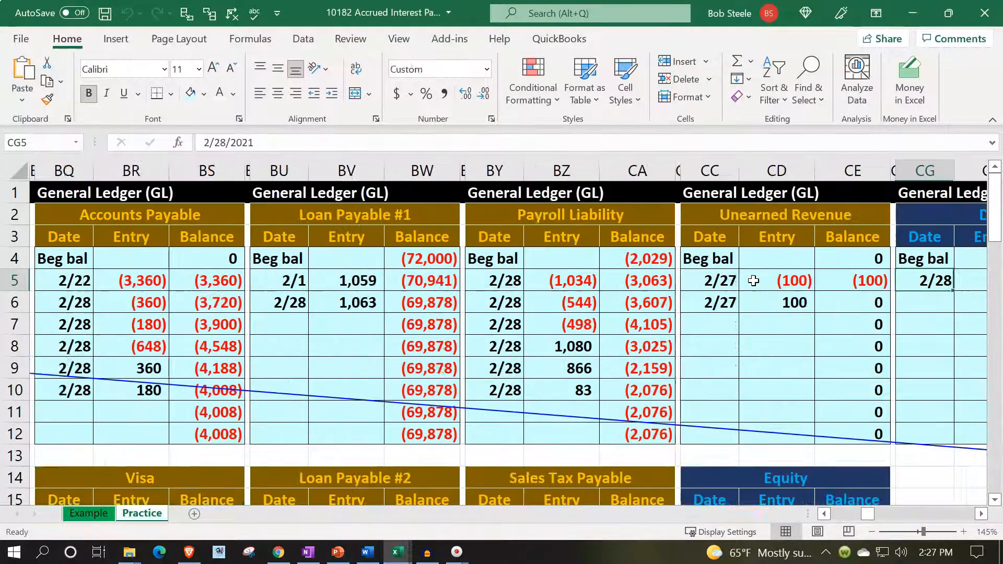
{"action": "key", "text": "Left"}
{"action": "key", "text": "Left"}
{"action": "key", "text": "Left"}
{"action": "key", "text": "Left"}
{"action": "key", "text": "Left"}
{"action": "key", "text": "Left"}
{"action": "key", "text": "Left"}
{"action": "key", "text": "Left"}
{"action": "key", "text": "Left"}
{"action": "key", "text": "Left"}
{"action": "key", "text": "Left"}
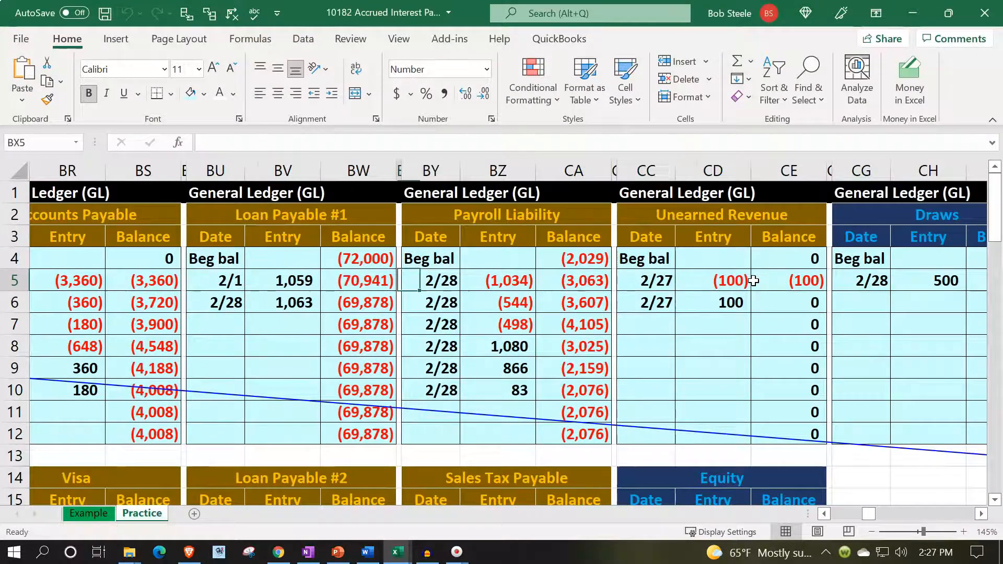
{"action": "key", "text": "Left"}
{"action": "key", "text": "Left"}
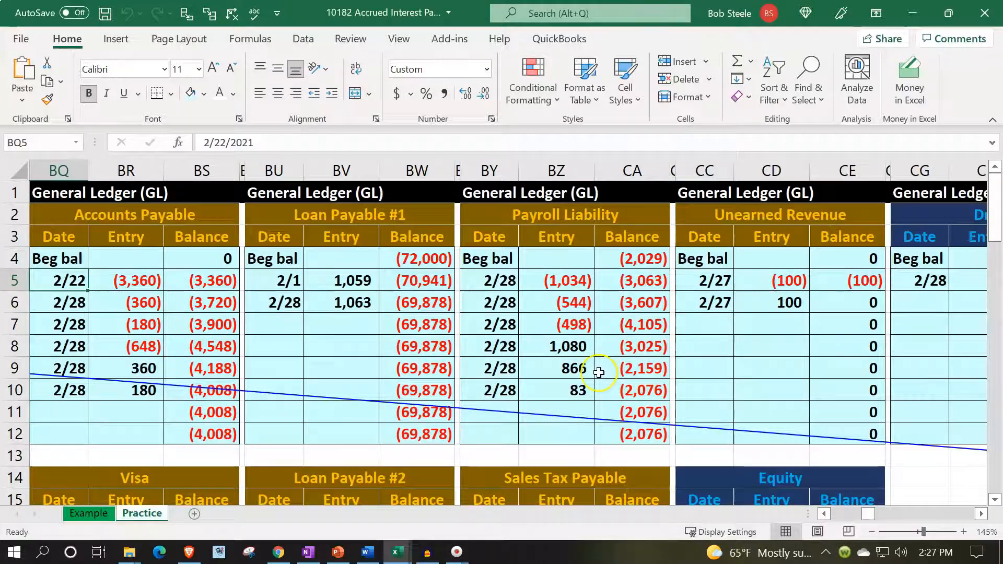
Remove the formula tracing arrows from the worksheet.
{"action": "scroll", "coordinate": [522, 371], "scroll_direction": "down", "scroll_amount": 1}
{"action": "scroll", "coordinate": [418, 340], "scroll_direction": "up", "scroll_amount": 1}
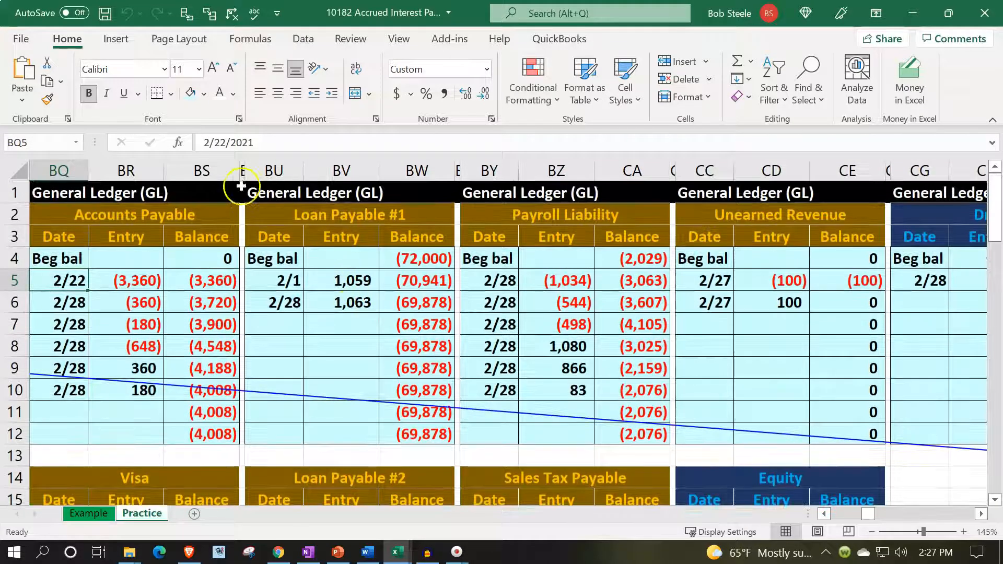
{"action": "left_click", "coordinate": [232, 14]}
{"action": "left_click", "coordinate": [119, 260]}
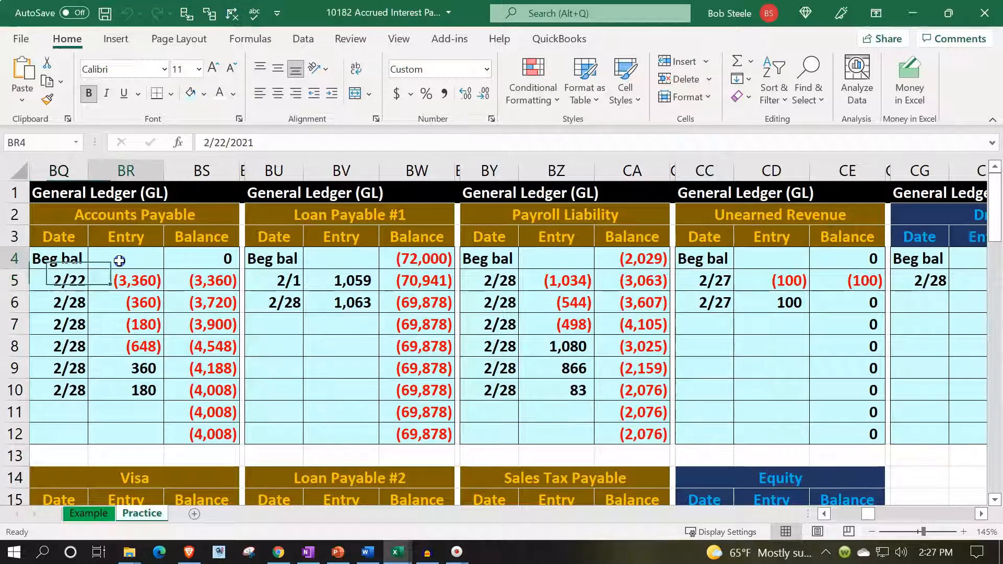
Copy the Accounts Payable ledger columns BP:BS and insert the copied columns at BT, ahead of Loan Payable #1.
{"action": "key", "text": "Left"}
{"action": "key", "text": "Left"}
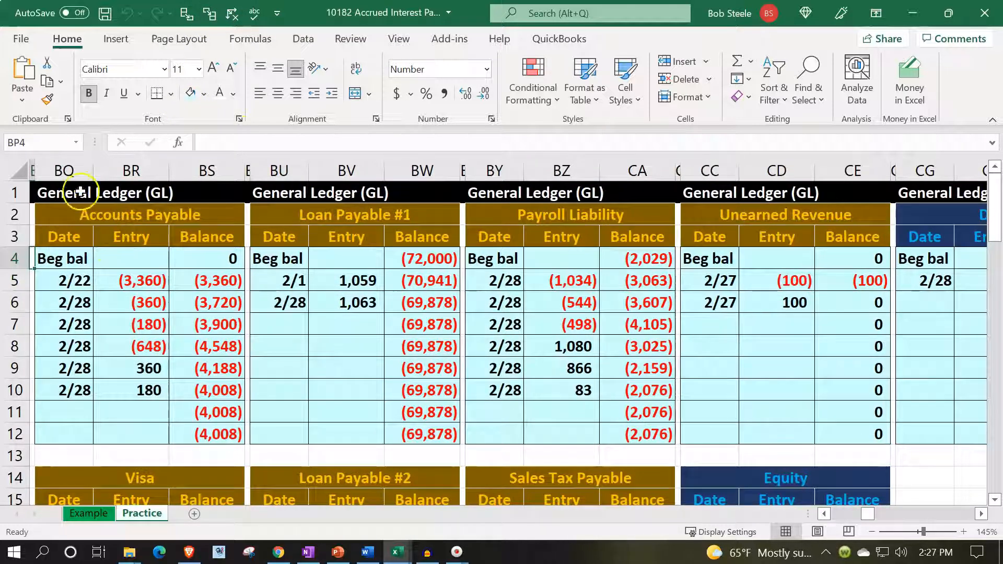
{"action": "left_click_drag", "start_coordinate": [28, 165], "coordinate": [186, 161]}
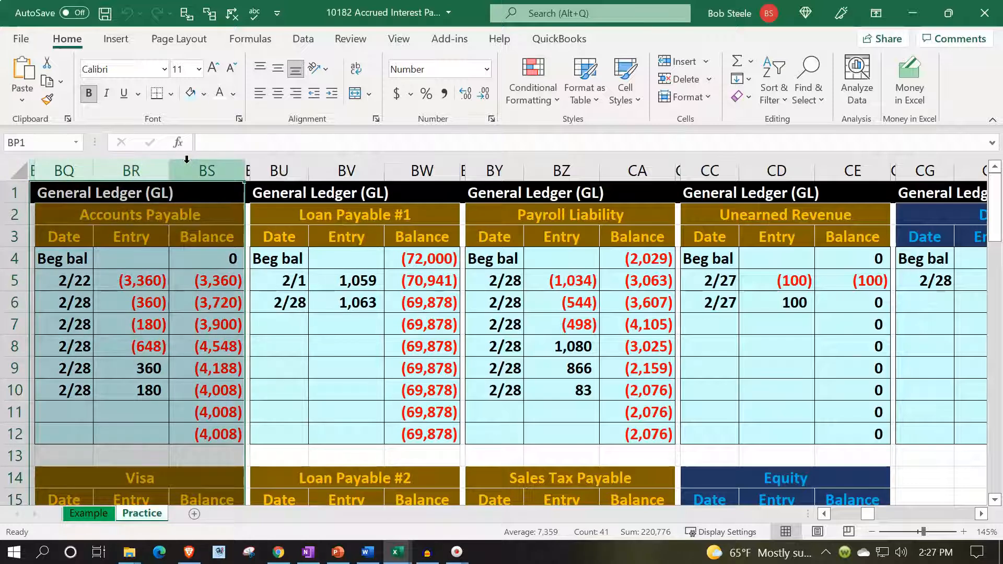
{"action": "key", "text": "ctrl+c"}
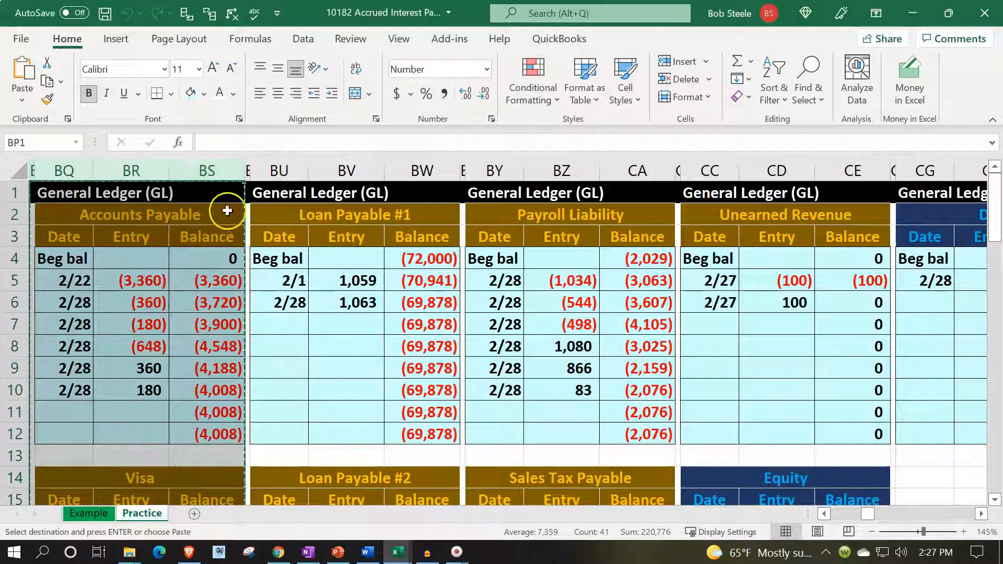
{"action": "left_click", "coordinate": [246, 171]}
{"action": "right_click", "coordinate": [246, 170]}
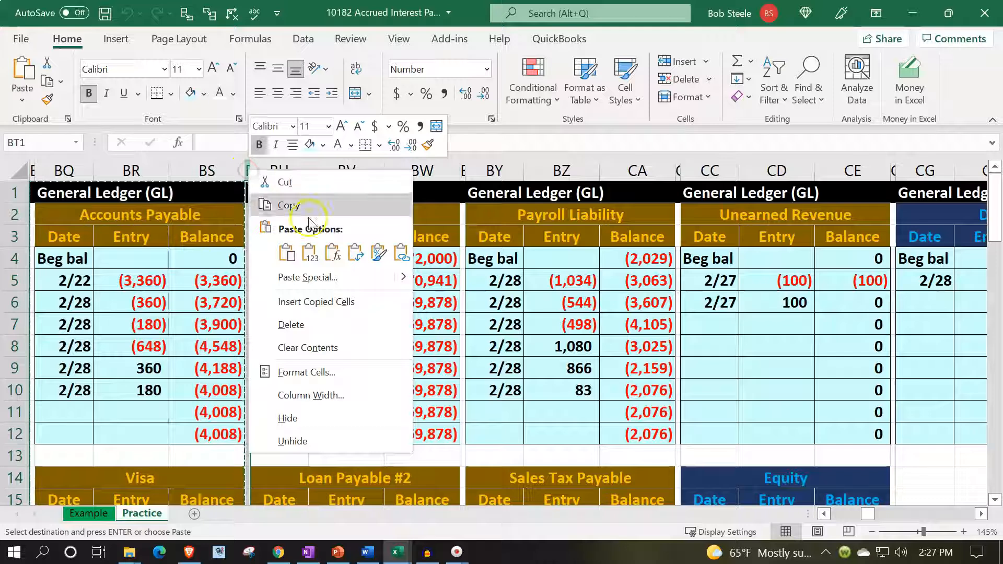
{"action": "left_click", "coordinate": [331, 298]}
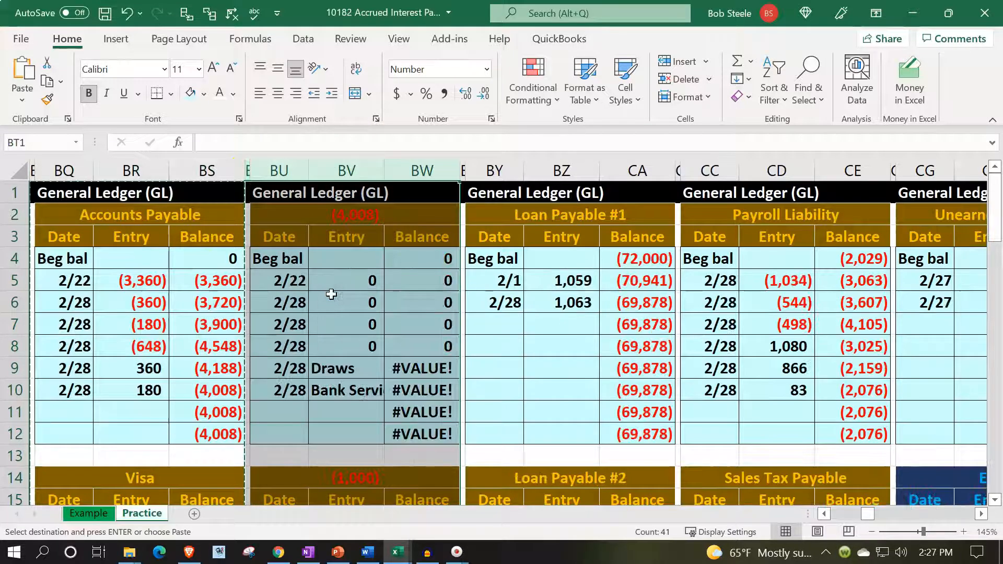
Clear the copied dates and entries in BU5:BV10 of the newly inserted ledger account.
{"action": "left_click", "coordinate": [282, 213]}
{"action": "key", "text": "Escape"}
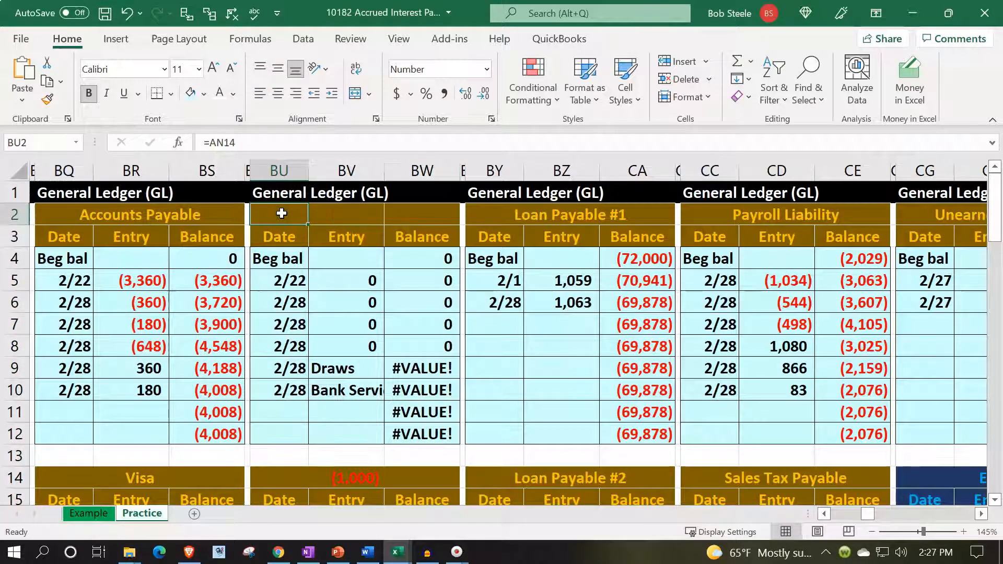
{"action": "key", "text": "Down"}
{"action": "key", "text": "Down"}
{"action": "key", "text": "Down"}
{"action": "key", "text": "shift+Down"}
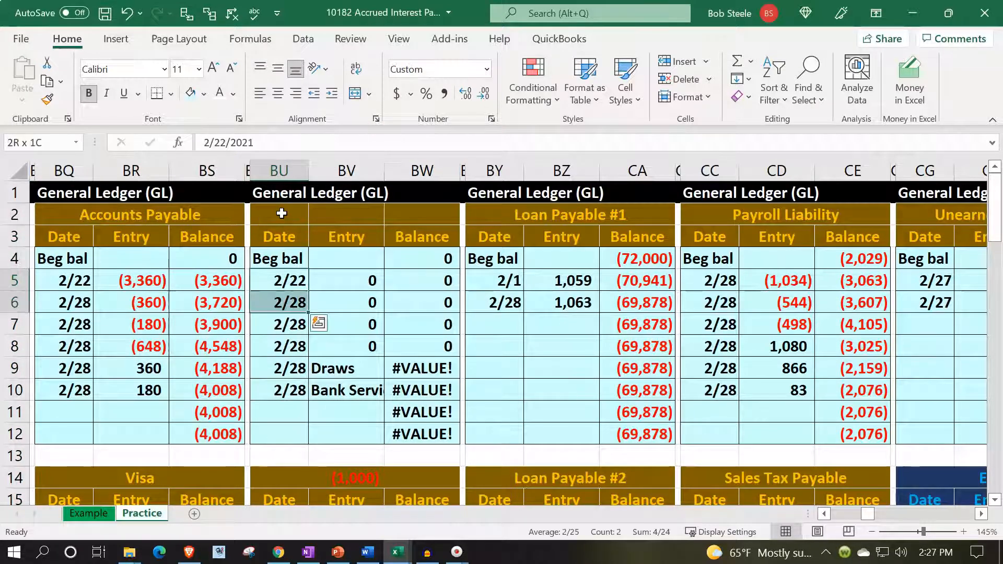
{"action": "key", "text": "shift+Right"}
{"action": "key", "text": "shift+Down"}
{"action": "key", "text": "shift+Down"}
{"action": "key", "text": "shift+Down"}
{"action": "key", "text": "shift+Down"}
{"action": "type", "text": "\\"}
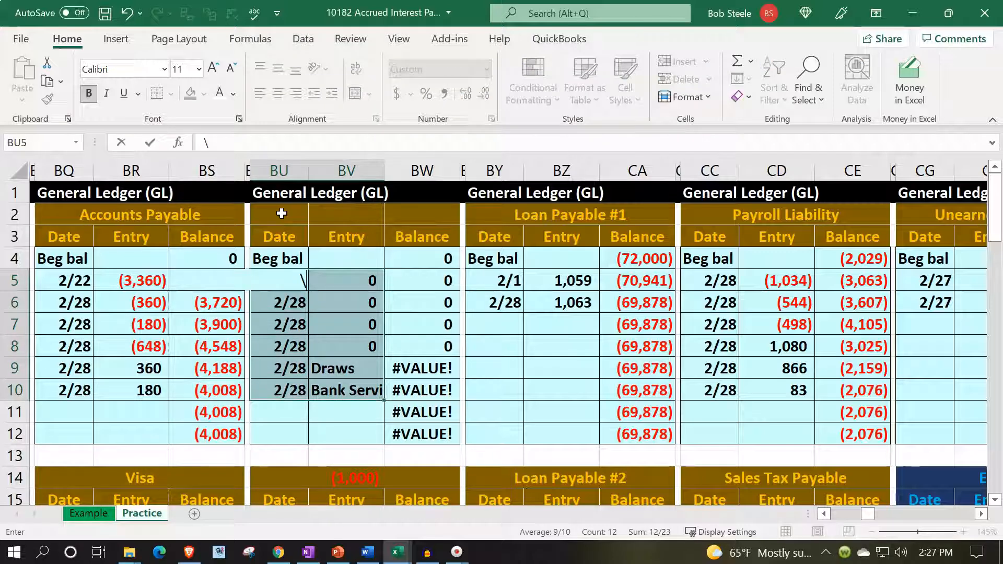
{"action": "left_click", "coordinate": [290, 302]}
{"action": "left_click_drag", "start_coordinate": [290, 280], "coordinate": [335, 392]}
{"action": "key", "text": "Delete"}
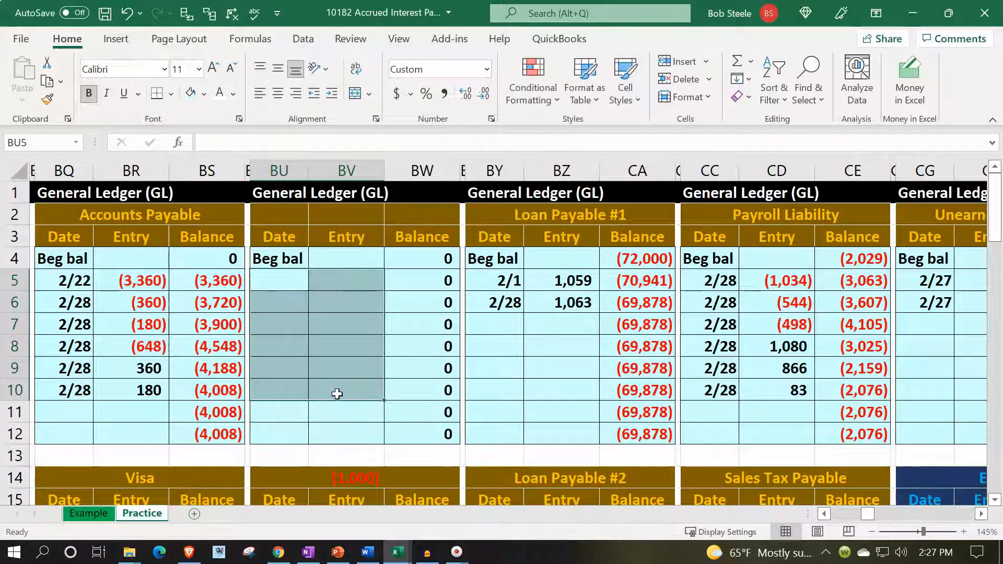
Strip the duplicated Visa ledger block in BU14:BW25 by painting it with the blank format of BU26:BW26.
{"action": "scroll", "coordinate": [336, 392], "scroll_direction": "down", "scroll_amount": 6}
{"action": "left_click_drag", "start_coordinate": [296, 351], "coordinate": [400, 346]}
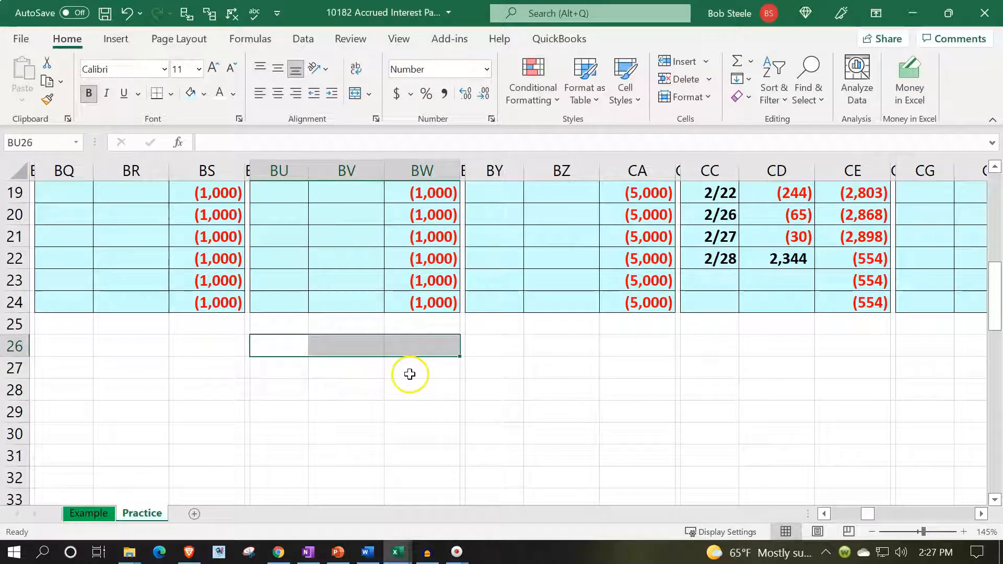
{"action": "left_click", "coordinate": [47, 99]}
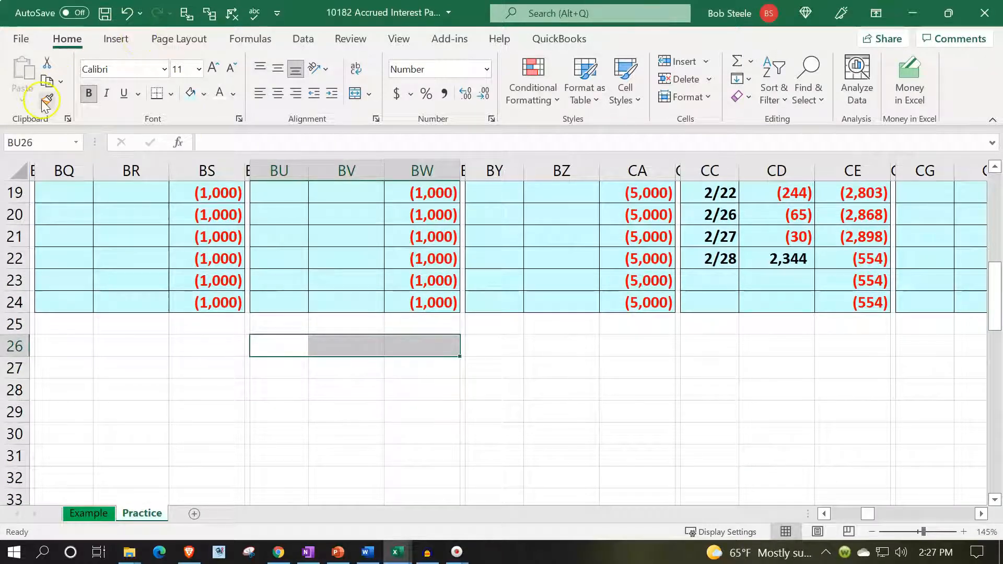
{"action": "scroll", "coordinate": [265, 305], "scroll_direction": "up", "scroll_amount": 2}
{"action": "mouse_move", "coordinate": [277, 218]}
{"action": "left_mouse_down"}
{"action": "mouse_move", "coordinate": [320, 273]}
{"action": "mouse_move", "coordinate": [396, 450]}
{"action": "left_mouse_up"}
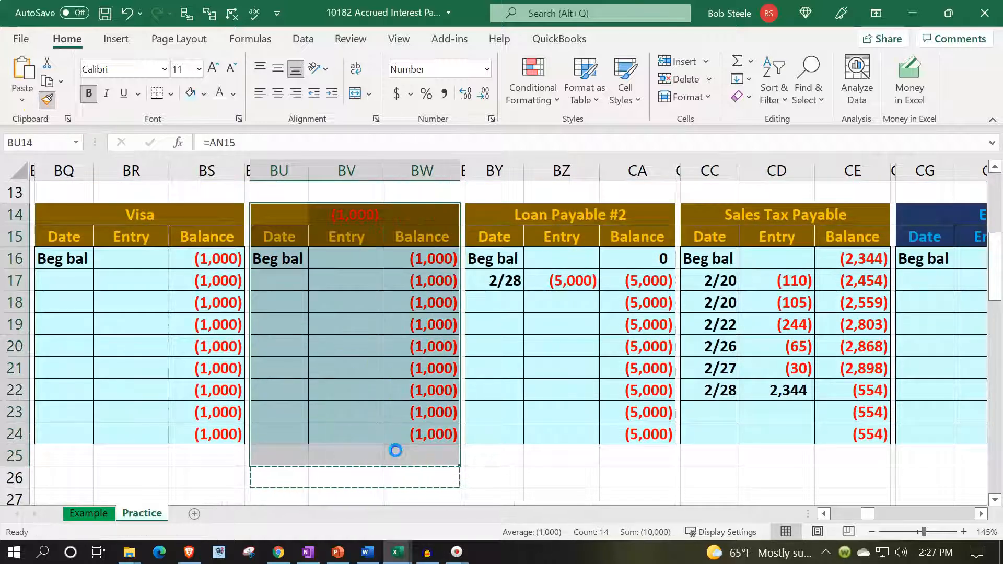
{"action": "scroll", "coordinate": [396, 450], "scroll_direction": "up", "scroll_amount": 1}
{"action": "scroll", "coordinate": [395, 450], "scroll_direction": "up", "scroll_amount": 4}
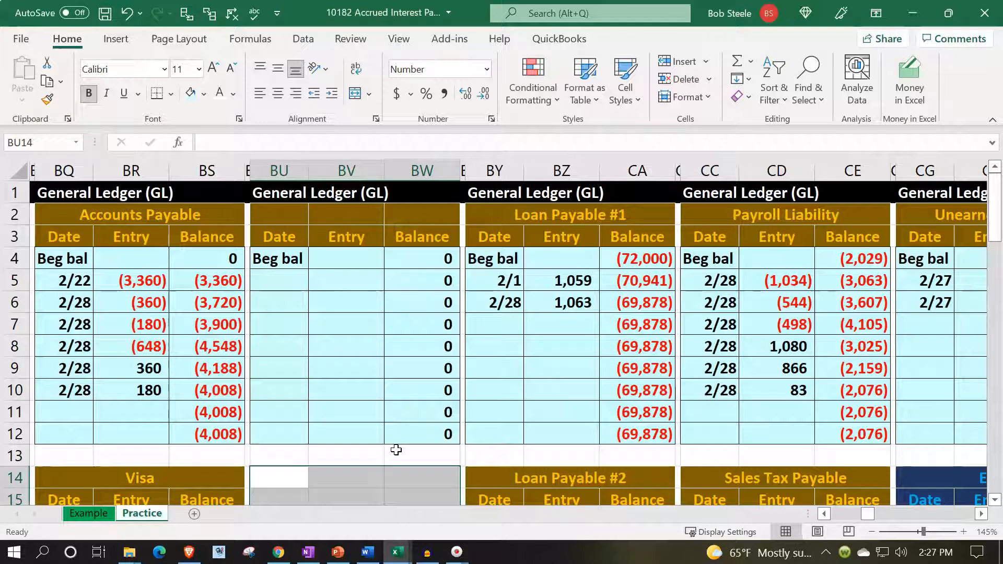
Enter the formula =AJ16 in BU2 to title the new ledger account with the trial balance's Interest Payable name.
{"action": "left_click", "coordinate": [290, 216]}
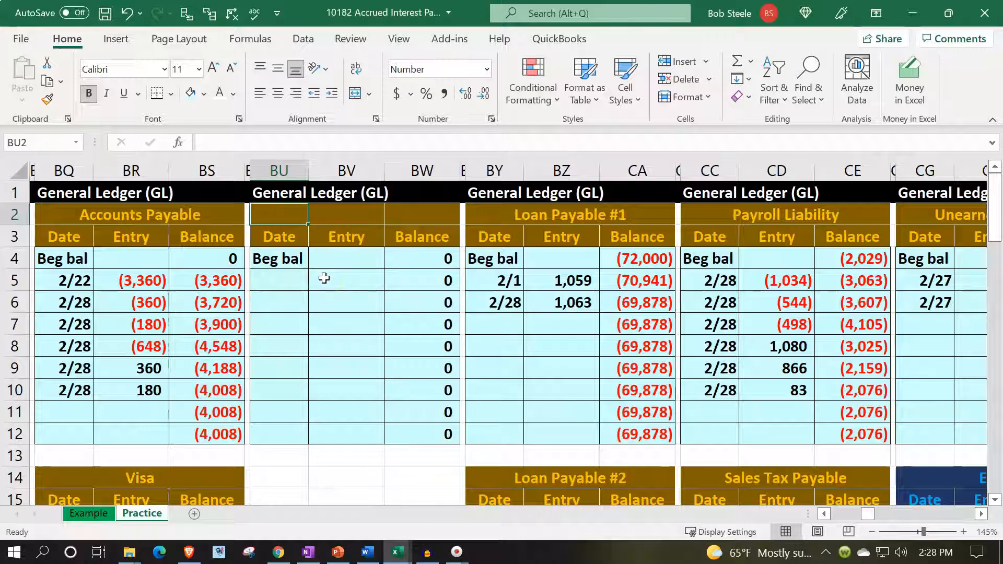
{"action": "type", "text": "="}
{"action": "key", "text": "Left"}
{"action": "key", "text": "Left"}
{"action": "key", "text": "Left"}
{"action": "key", "text": "Left"}
{"action": "key", "text": "Left"}
{"action": "key", "text": "Left"}
{"action": "key", "text": "Left"}
{"action": "key", "text": "Left"}
{"action": "key", "text": "Left"}
{"action": "key", "text": "Left"}
{"action": "key", "text": "Left"}
{"action": "key", "text": "Left"}
{"action": "key", "text": "Left"}
{"action": "key", "text": "Left"}
{"action": "key", "text": "Left"}
{"action": "key", "text": "Left"}
{"action": "key", "text": "Left"}
{"action": "key", "text": "Left"}
{"action": "key", "text": "Left"}
{"action": "key", "text": "Left"}
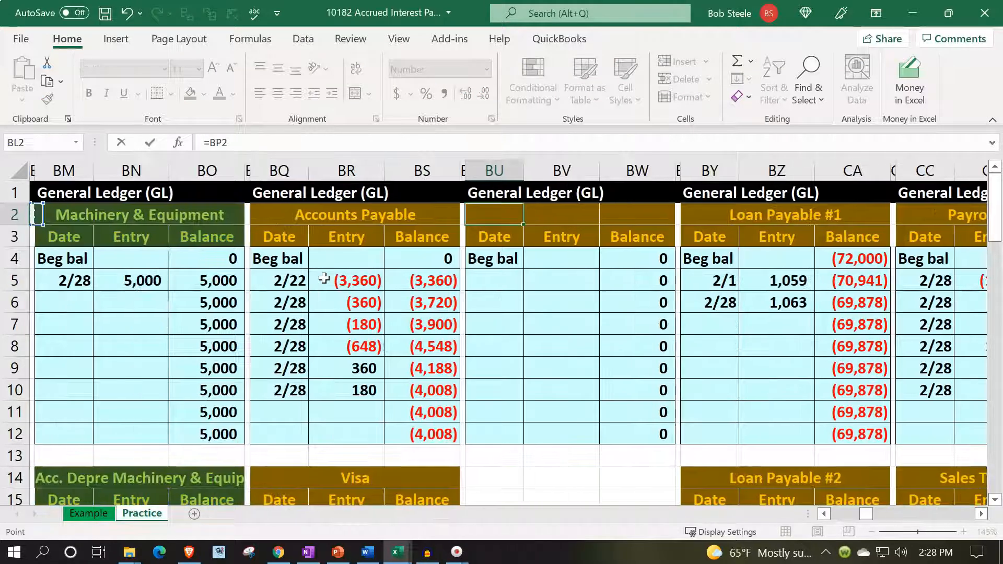
{"action": "key", "text": "Left"}
{"action": "key", "text": "Left"}
{"action": "key", "text": "Left"}
{"action": "key", "text": "Left"}
{"action": "key", "text": "Left"}
{"action": "key", "text": "Left"}
{"action": "key", "text": "Left"}
{"action": "key", "text": "Down"}
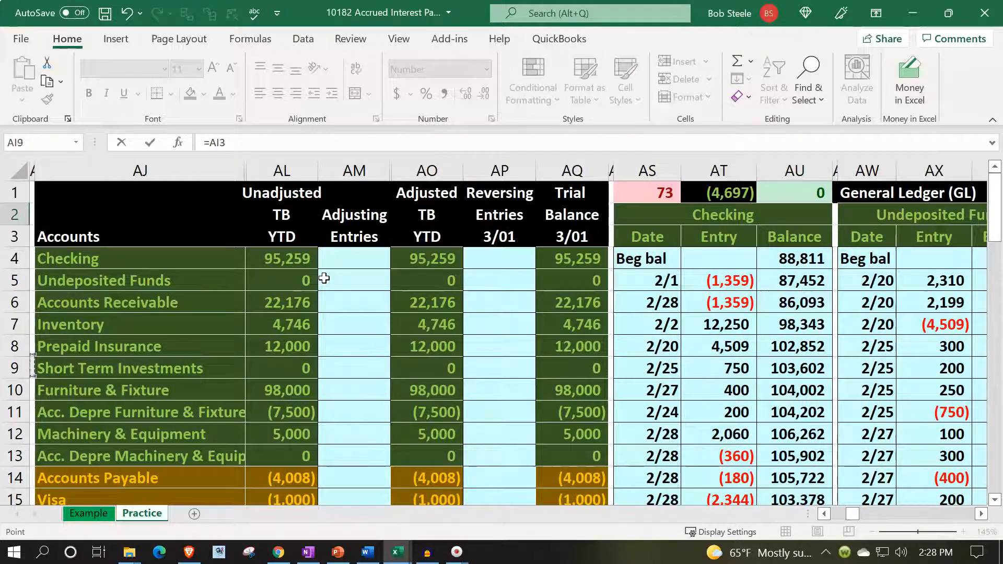
{"action": "key", "text": "Down"}
{"action": "key", "text": "Down"}
{"action": "key", "text": "Down"}
{"action": "key", "text": "Down"}
{"action": "key", "text": "Down"}
{"action": "key", "text": "Right"}
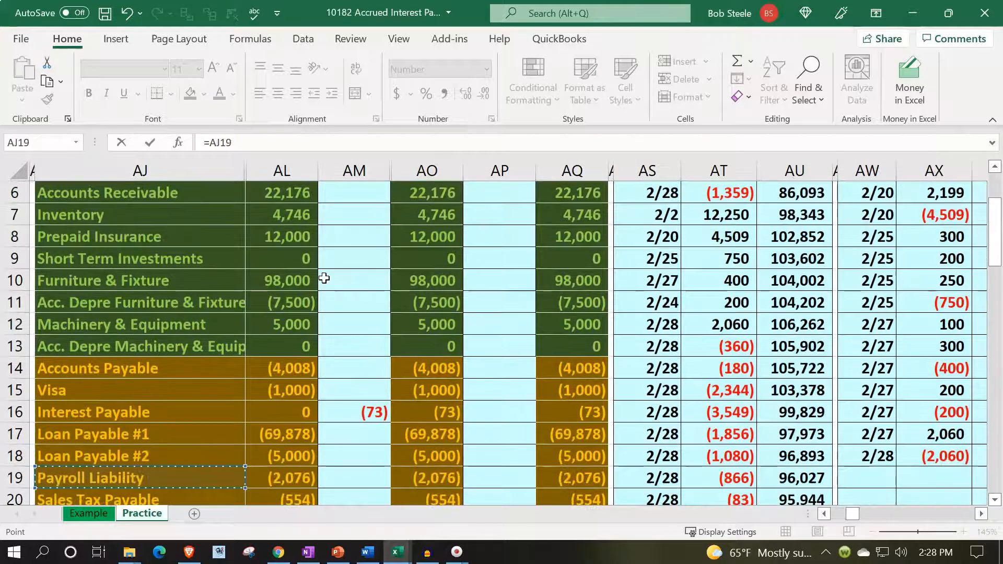
{"action": "key", "text": "Up"}
{"action": "key", "text": "Up"}
{"action": "key", "text": "Up"}
{"action": "key", "text": "Return"}
Enter ADJ in the Date cell BU5, below the Interest Payable account's beginning balance.
{"action": "key", "text": "Up"}
{"action": "key", "text": "Up"}
{"action": "key", "text": "Right"}
{"action": "key", "text": "Right"}
{"action": "key", "text": "Right"}
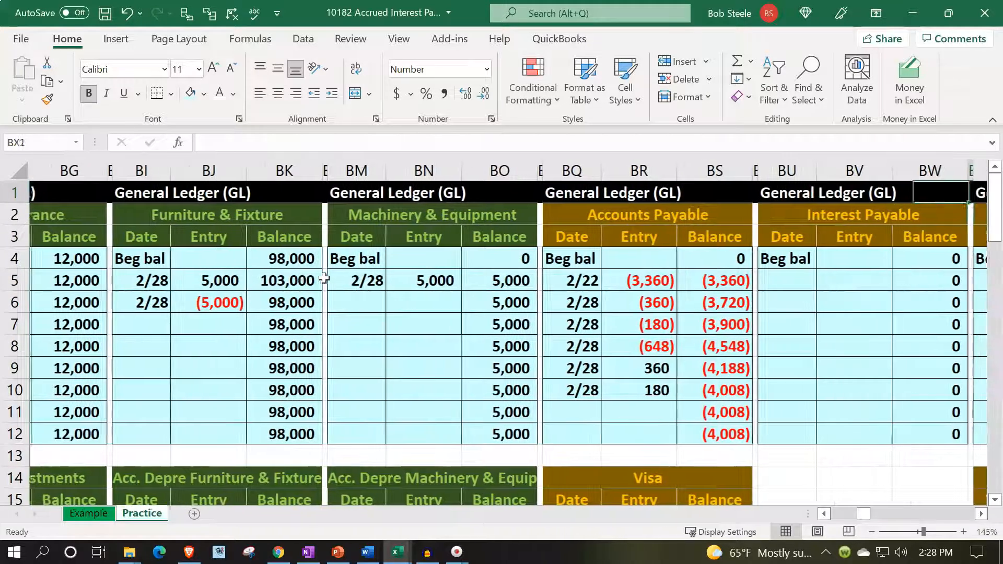
{"action": "key", "text": "Down"}
{"action": "key", "text": "Down"}
{"action": "key", "text": "Down"}
{"action": "key", "text": "Left"}
{"action": "key", "text": "Left"}
{"action": "key", "text": "Left"}
{"action": "key", "text": "Down"}
{"action": "type", "text": "A"}
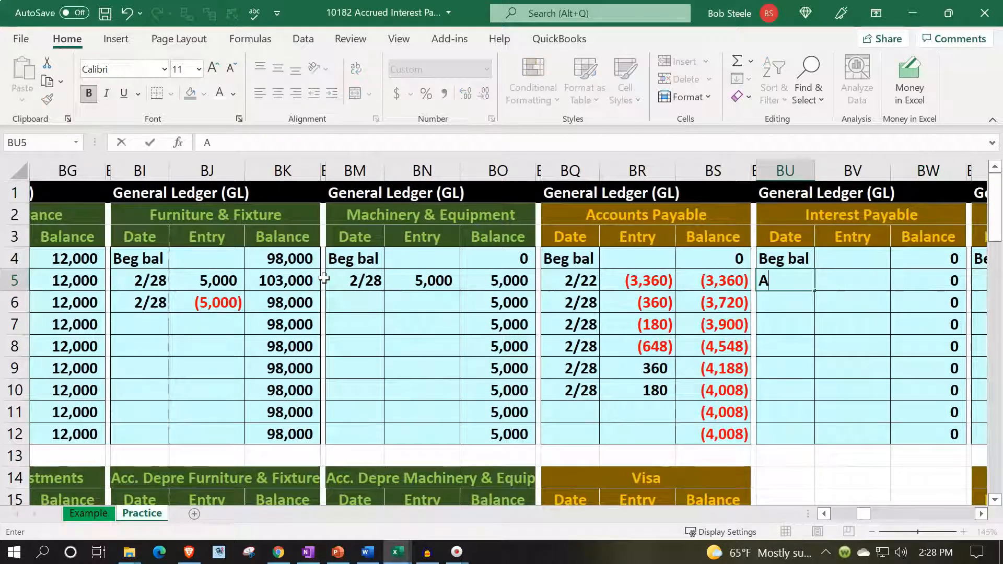
{"action": "key", "text": "Tab"}
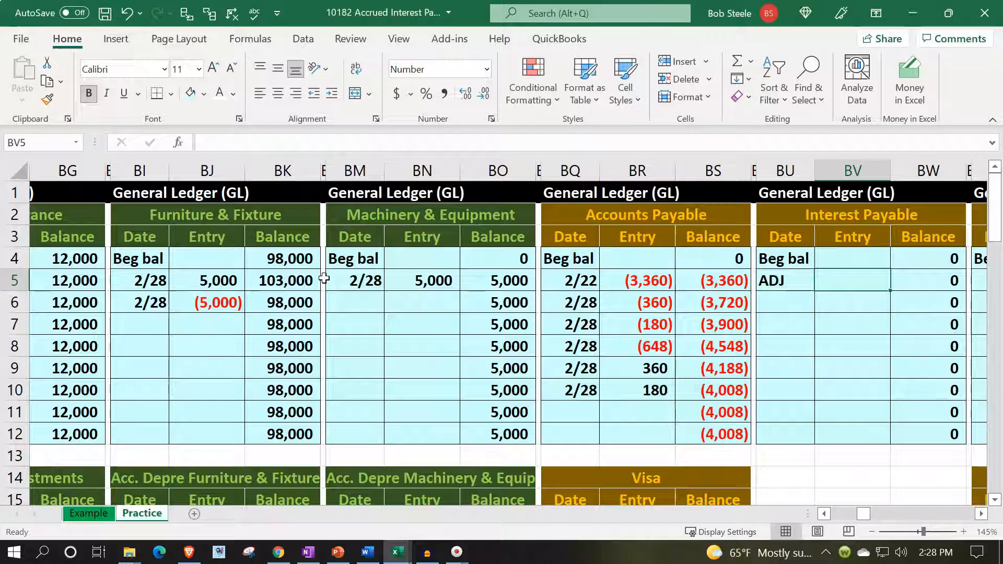
Enter the formula =AH3 in BV5 to post the journal's Interest Payable credit to the Interest Payable ledger account.
{"action": "type", "text": "="}
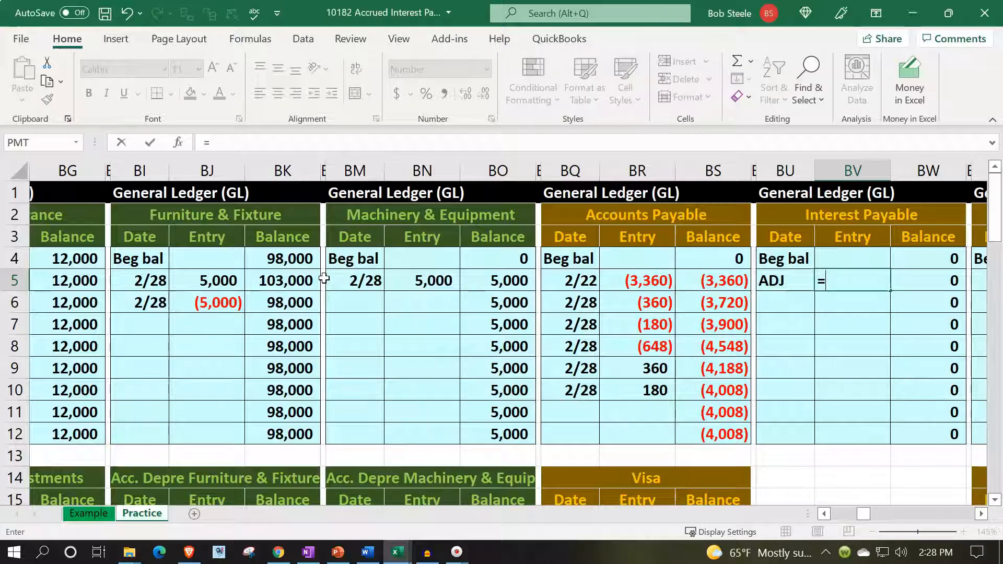
{"action": "key", "text": "Left"}
{"action": "key", "text": "Left"}
{"action": "key", "text": "Left"}
{"action": "key", "text": "Left"}
{"action": "key", "text": "Left"}
{"action": "key", "text": "Left"}
{"action": "key", "text": "Left"}
{"action": "key", "text": "Left"}
{"action": "key", "text": "Left"}
{"action": "key", "text": "Left"}
{"action": "key", "text": "Left"}
{"action": "key", "text": "Left"}
{"action": "key", "text": "Left"}
{"action": "key", "text": "Left"}
{"action": "key", "text": "Left"}
{"action": "key", "text": "Left"}
{"action": "key", "text": "Left"}
{"action": "key", "text": "Left"}
{"action": "key", "text": "Left"}
{"action": "key", "text": "Left"}
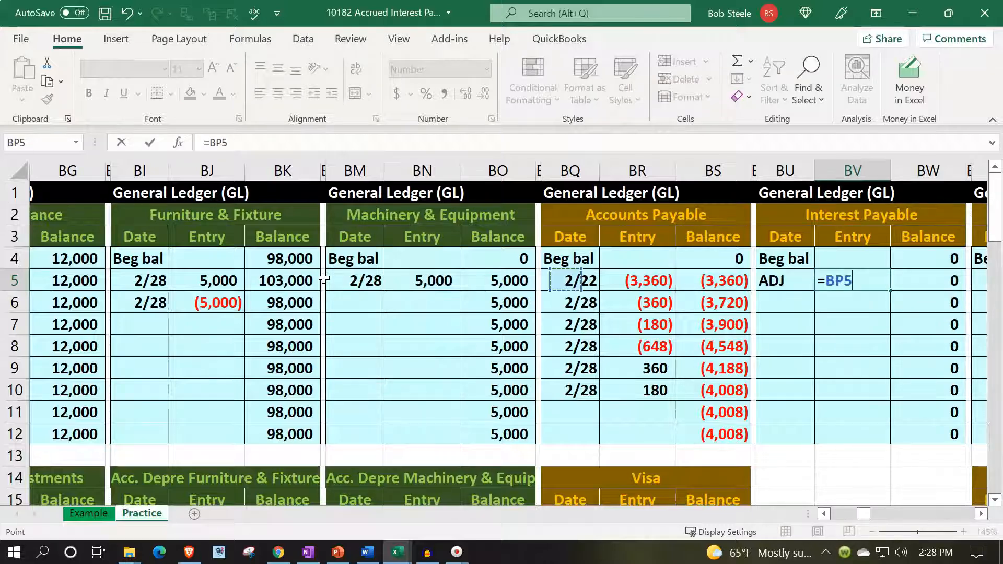
{"action": "key", "text": "Left"}
{"action": "key", "text": "Left"}
{"action": "key", "text": "Left"}
{"action": "key", "text": "Left"}
{"action": "key", "text": "Left"}
{"action": "key", "text": "Left"}
{"action": "key", "text": "Left"}
{"action": "key", "text": "Left"}
{"action": "key", "text": "Left"}
{"action": "key", "text": "Left"}
{"action": "key", "text": "Left"}
{"action": "key", "text": "Left"}
{"action": "key", "text": "Left"}
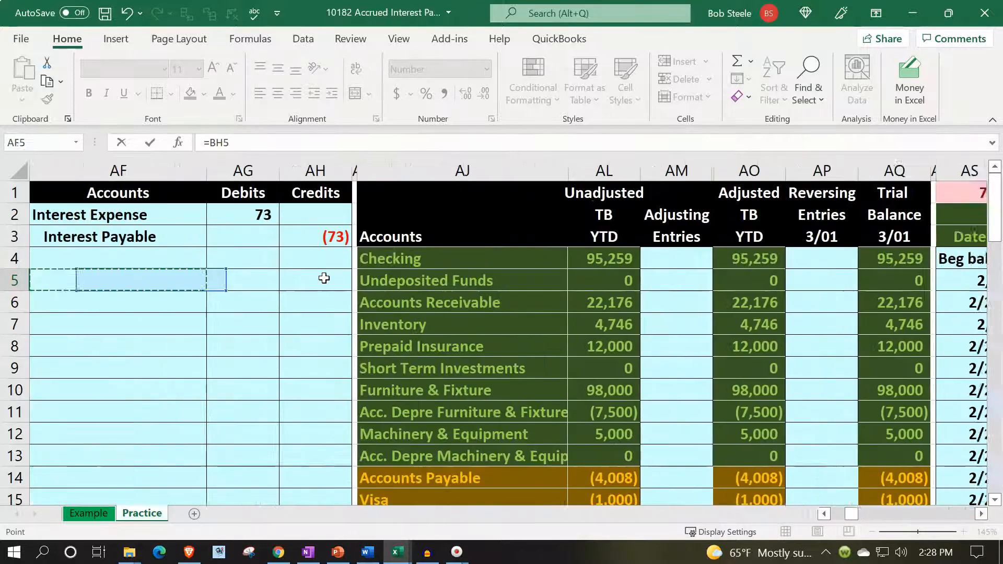
{"action": "key", "text": "Right"}
{"action": "key", "text": "Right"}
{"action": "key", "text": "Right"}
{"action": "key", "text": "Up"}
{"action": "key", "text": "Up"}
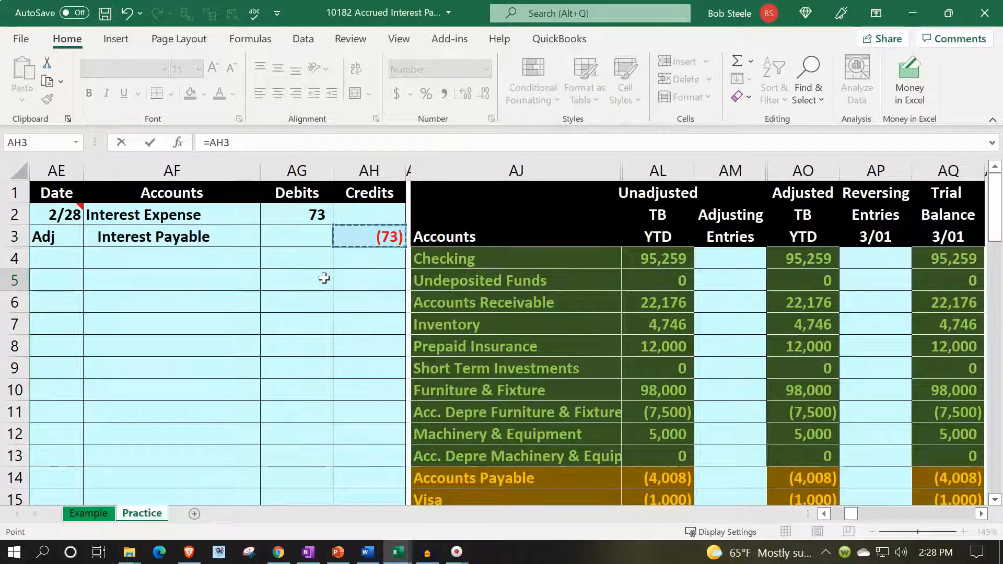
{"action": "key", "text": "Return"}
{"action": "key", "text": "Right"}
{"action": "key", "text": "Right"}
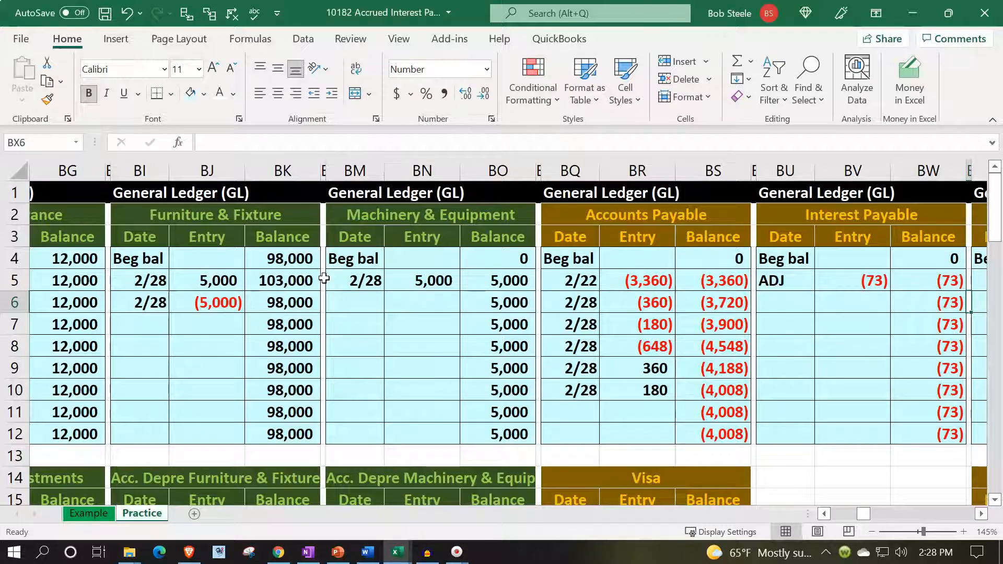
Extend the ledger check formula in AS1 by adding the Interest Payable account's ending balance in BW12.
{"action": "key", "text": "Left"}
{"action": "key", "text": "Left"}
{"action": "key", "text": "Left"}
{"action": "key", "text": "Left"}
{"action": "key", "text": "Left"}
{"action": "key", "text": "Left"}
{"action": "key", "text": "Left"}
{"action": "key", "text": "Left"}
{"action": "key", "text": "Left"}
{"action": "key", "text": "Left"}
{"action": "key", "text": "Left"}
{"action": "key", "text": "Left"}
{"action": "key", "text": "Left"}
{"action": "key", "text": "Left"}
{"action": "key", "text": "Left"}
{"action": "key", "text": "Left"}
{"action": "key", "text": "Left"}
{"action": "key", "text": "Left"}
{"action": "key", "text": "Left"}
{"action": "key", "text": "Left"}
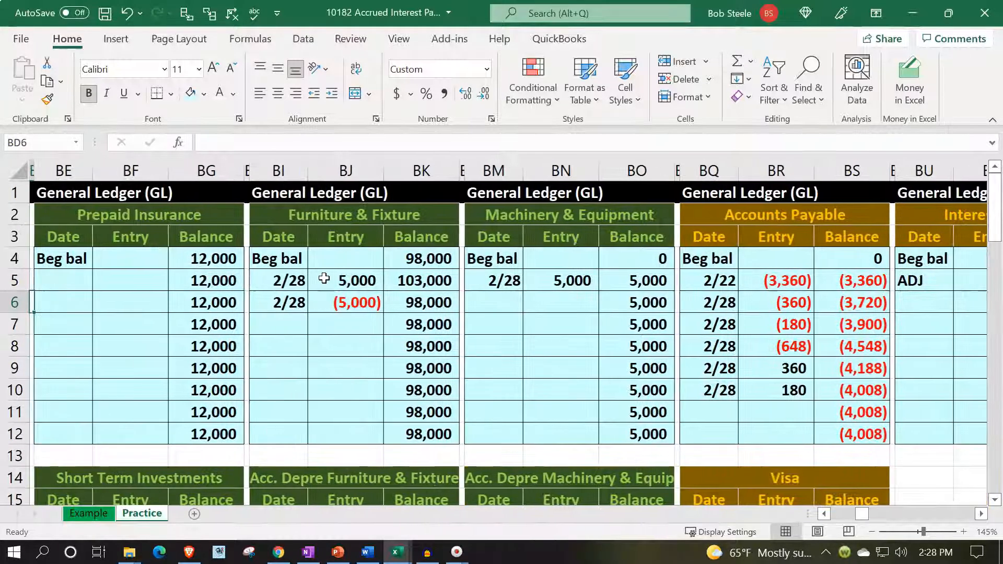
{"action": "key", "text": "Left"}
{"action": "key", "text": "Left"}
{"action": "key", "text": "Left"}
{"action": "key", "text": "Left"}
{"action": "key", "text": "Left"}
{"action": "key", "text": "Left"}
{"action": "key", "text": "Left"}
{"action": "key", "text": "Left"}
{"action": "key", "text": "Left"}
{"action": "key", "text": "Left"}
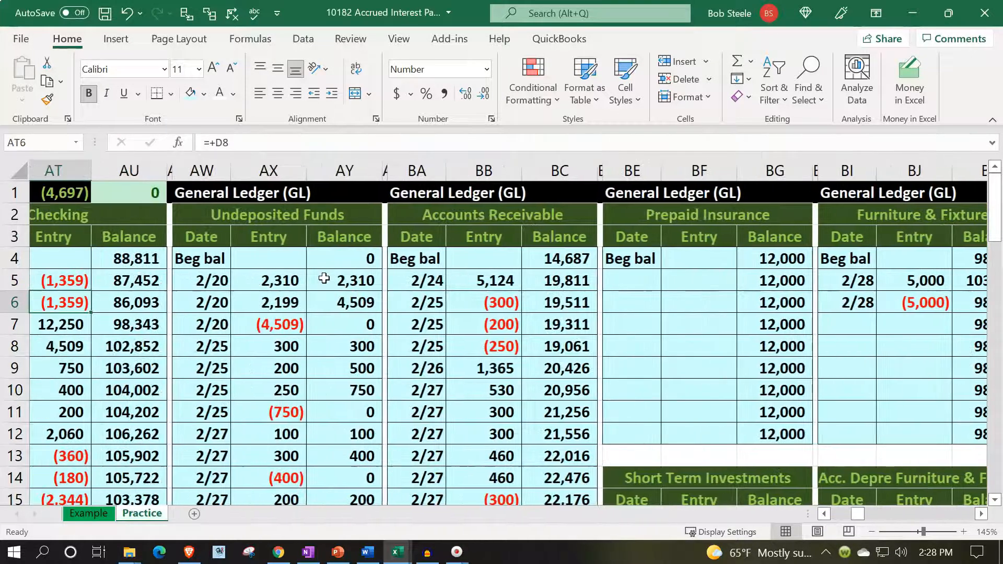
{"action": "key", "text": "Left"}
{"action": "key", "text": "Left"}
{"action": "key", "text": "Left"}
{"action": "key", "text": "Left"}
{"action": "key", "text": "Left"}
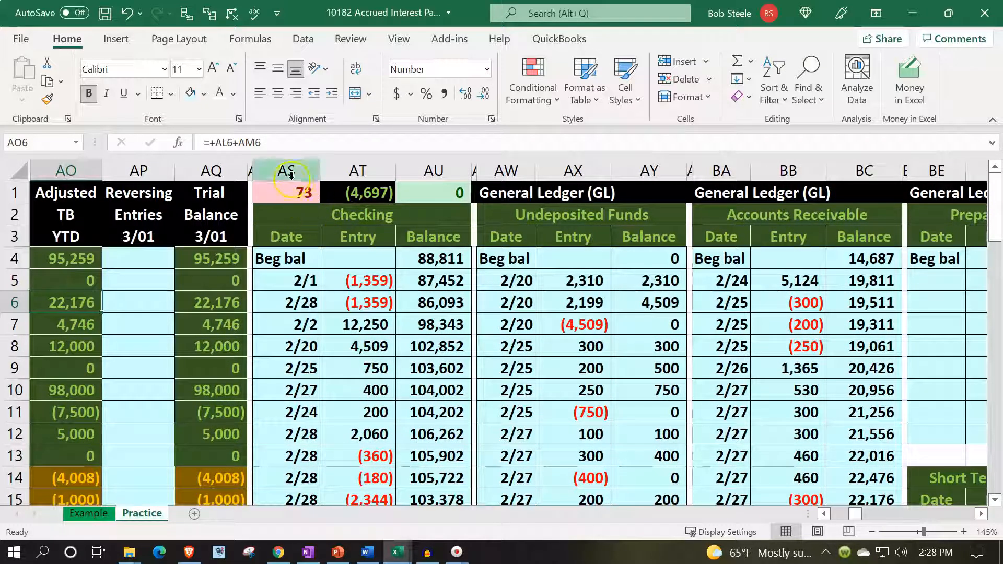
{"action": "double_click", "coordinate": [289, 196]}
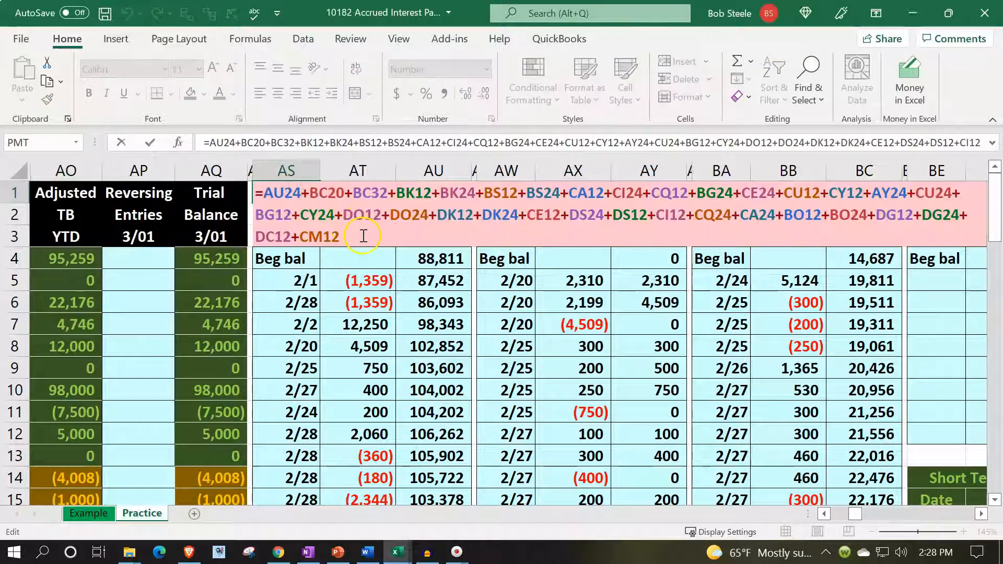
{"action": "left_click", "coordinate": [363, 236]}
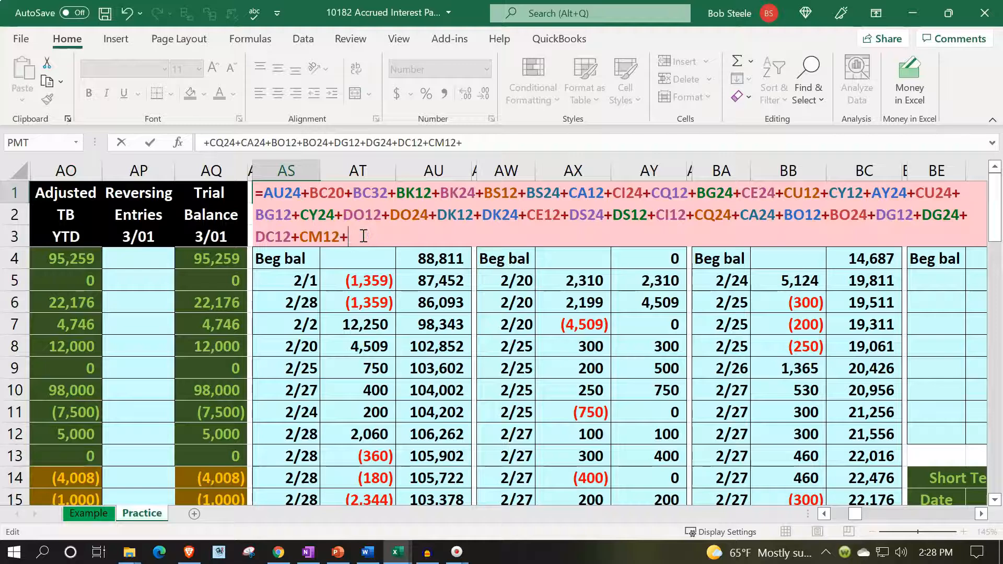
{"action": "type", "text": "+"}
{"action": "left_click", "coordinate": [473, 316]}
{"action": "key", "text": "Right"}
{"action": "key", "text": "Right"}
{"action": "key", "text": "Right"}
{"action": "key", "text": "Right"}
{"action": "key", "text": "Right"}
{"action": "key", "text": "Right"}
{"action": "key", "text": "Right"}
{"action": "key", "text": "Right"}
{"action": "key", "text": "Right"}
{"action": "key", "text": "Right"}
{"action": "key", "text": "Right"}
{"action": "key", "text": "Right"}
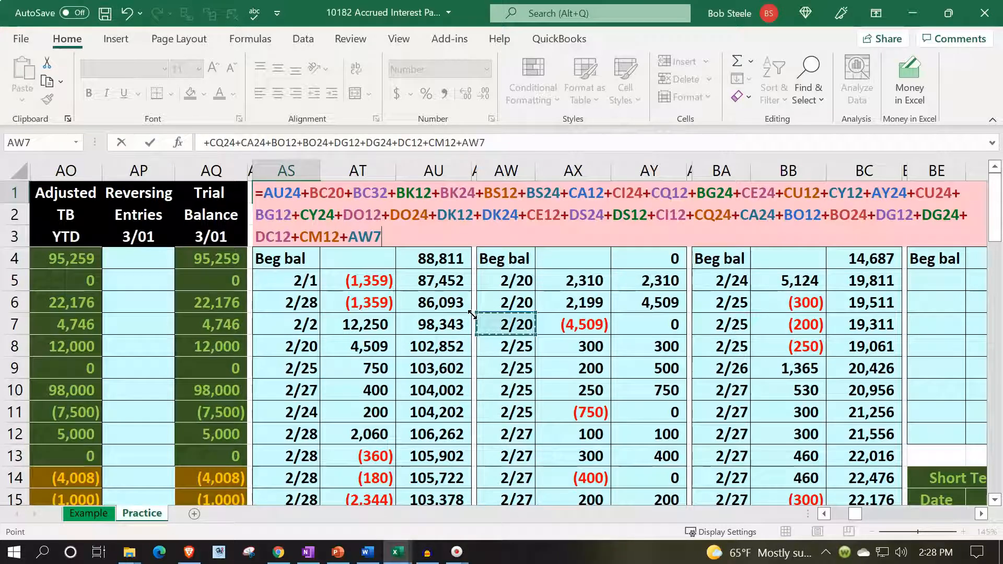
{"action": "key", "text": "Right"}
{"action": "key", "text": "Right"}
{"action": "key", "text": "Right"}
{"action": "key", "text": "Right"}
{"action": "key", "text": "Right"}
{"action": "key", "text": "Right"}
{"action": "key", "text": "Right"}
{"action": "key", "text": "Right"}
{"action": "key", "text": "Right"}
{"action": "key", "text": "Right"}
{"action": "key", "text": "Right"}
{"action": "key", "text": "Right"}
{"action": "key", "text": "Right"}
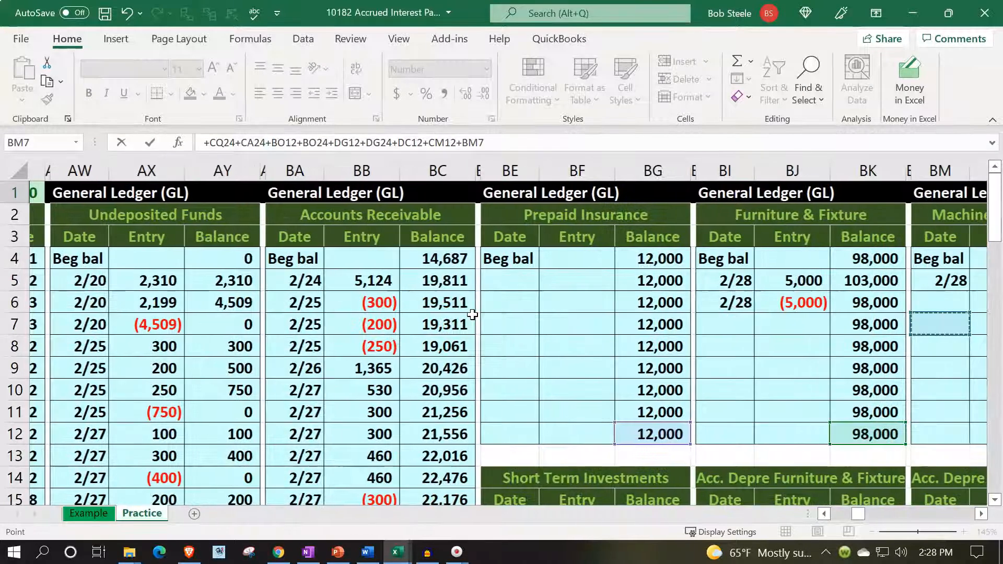
{"action": "key", "text": "Right"}
{"action": "key", "text": "Right"}
{"action": "key", "text": "Right"}
{"action": "key", "text": "Right"}
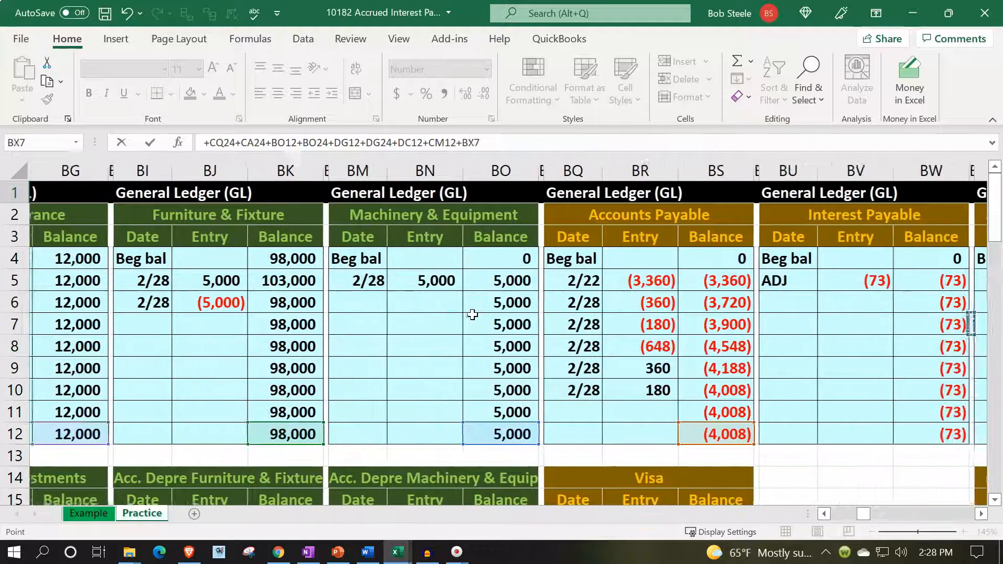
{"action": "key", "text": "Down"}
{"action": "key", "text": "Down"}
{"action": "key", "text": "Down"}
{"action": "key", "text": "Down"}
{"action": "key", "text": "Down"}
{"action": "key", "text": "Down"}
{"action": "key", "text": "Left"}
{"action": "key", "text": "Left"}
{"action": "key", "text": "Up"}
{"action": "key", "text": "Return"}
{"action": "key", "text": "Up"}
{"action": "key", "text": "Right"}
{"action": "key", "text": "Left"}
{"action": "key", "text": "Right"}
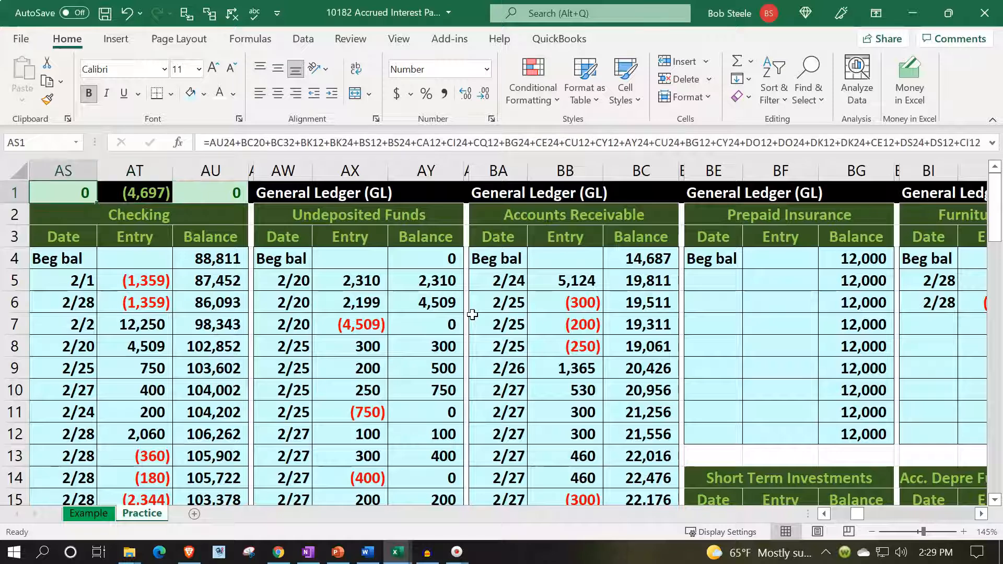
Examine the Interest Payable row's adjusting entry in the trial balance and the 3/01 Reversing Entries column.
{"action": "key", "text": "Left"}
{"action": "key", "text": "Left"}
{"action": "key", "text": "Left"}
{"action": "key", "text": "Left"}
{"action": "key", "text": "Left"}
{"action": "key", "text": "Left"}
{"action": "key", "text": "Left"}
{"action": "key", "text": "Left"}
{"action": "key", "text": "Left"}
{"action": "key", "text": "Left"}
{"action": "key", "text": "Left"}
{"action": "key", "text": "Left"}
{"action": "key", "text": "Left"}
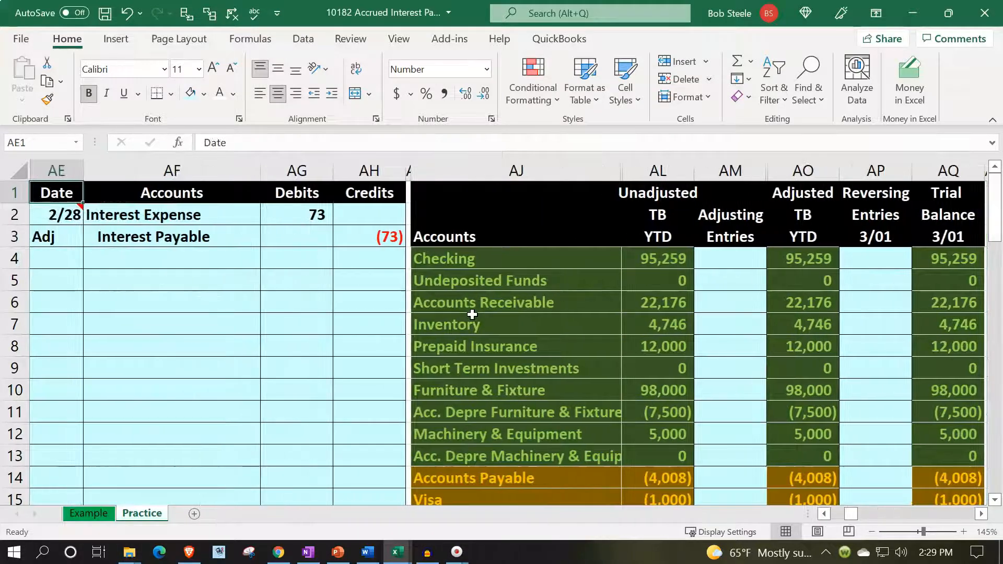
{"action": "left_click", "coordinate": [818, 361]}
{"action": "scroll", "coordinate": [817, 355], "scroll_direction": "down", "scroll_amount": 4}
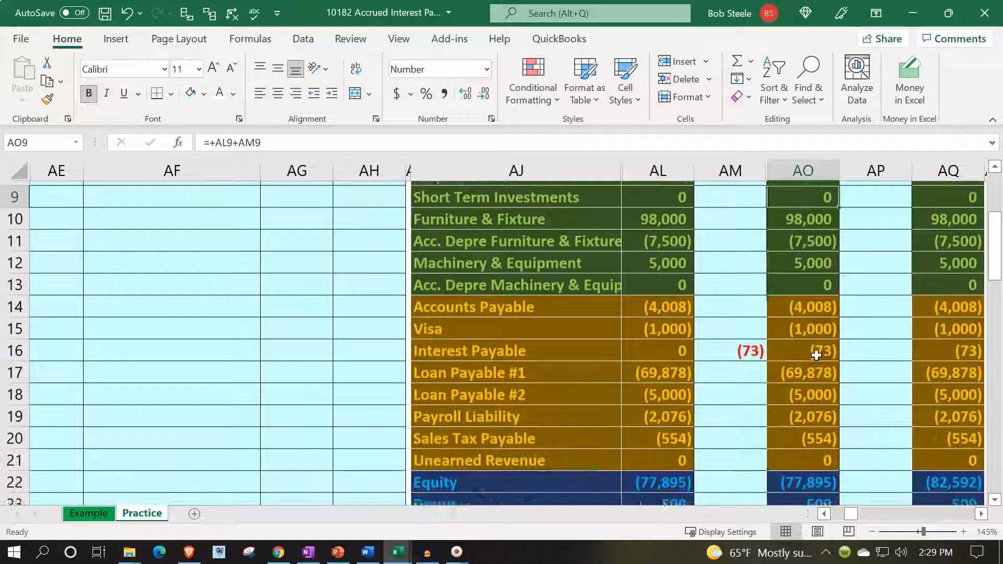
{"action": "left_click_drag", "start_coordinate": [577, 255], "coordinate": [706, 259]}
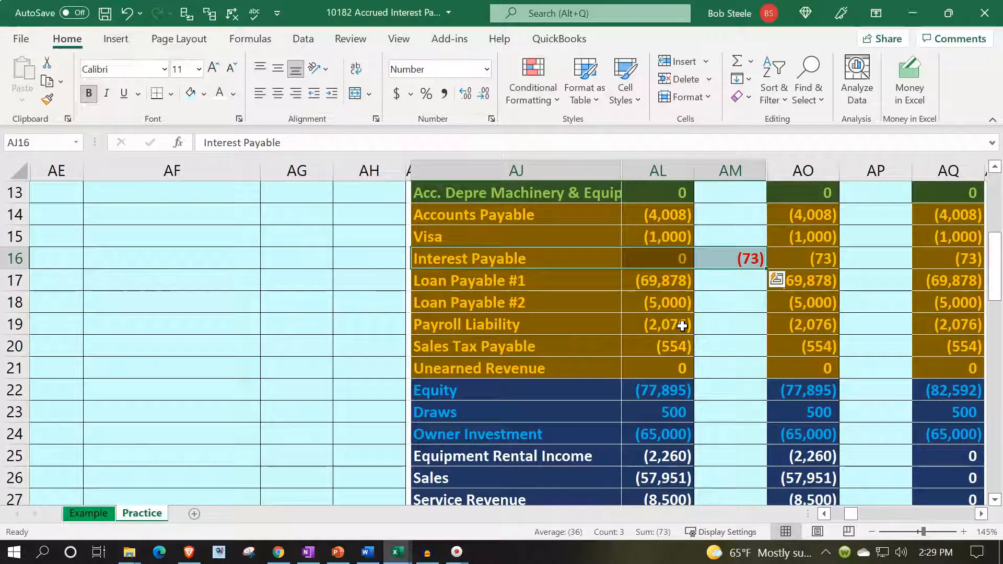
{"action": "scroll", "coordinate": [682, 325], "scroll_direction": "up", "scroll_amount": 4}
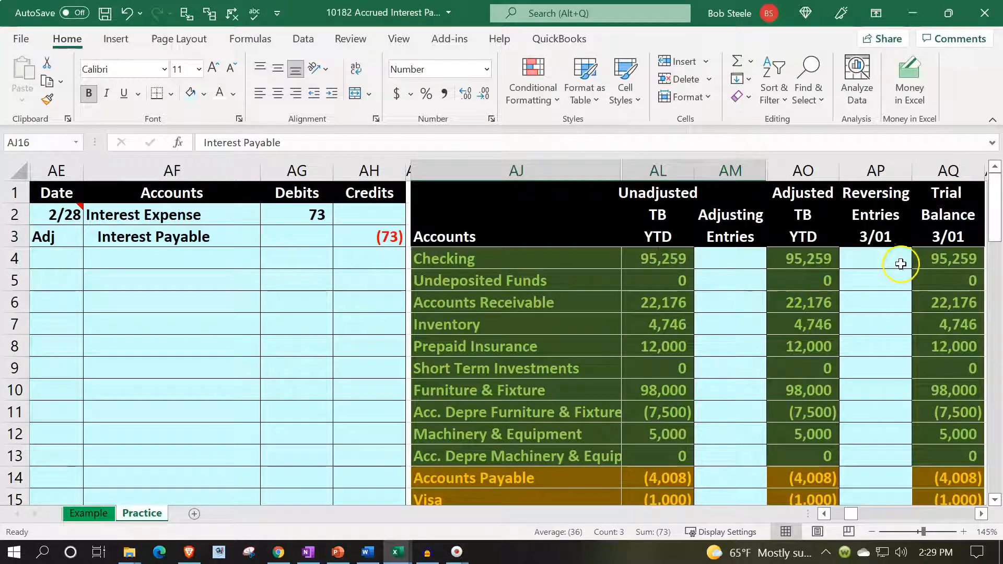
{"action": "left_click", "coordinate": [897, 237]}
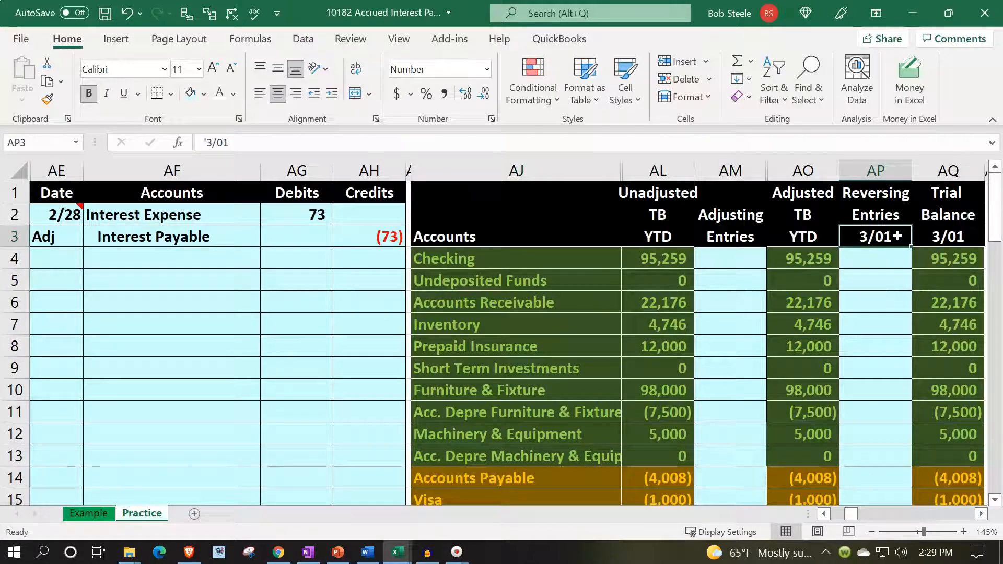